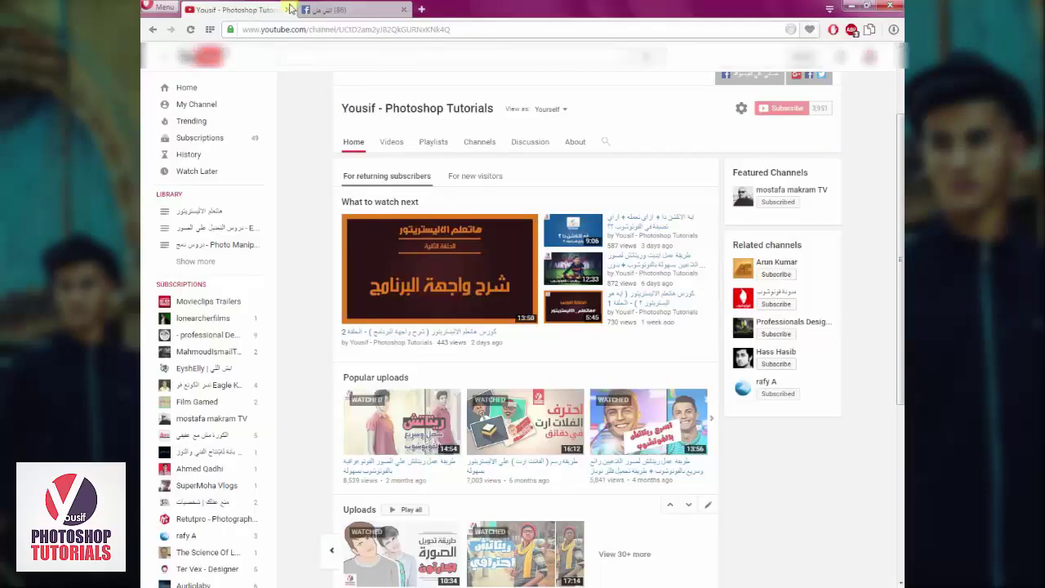
# - Switch from the YouTube channel page to the Facebook browser tab
pyautogui.click(306, 9)
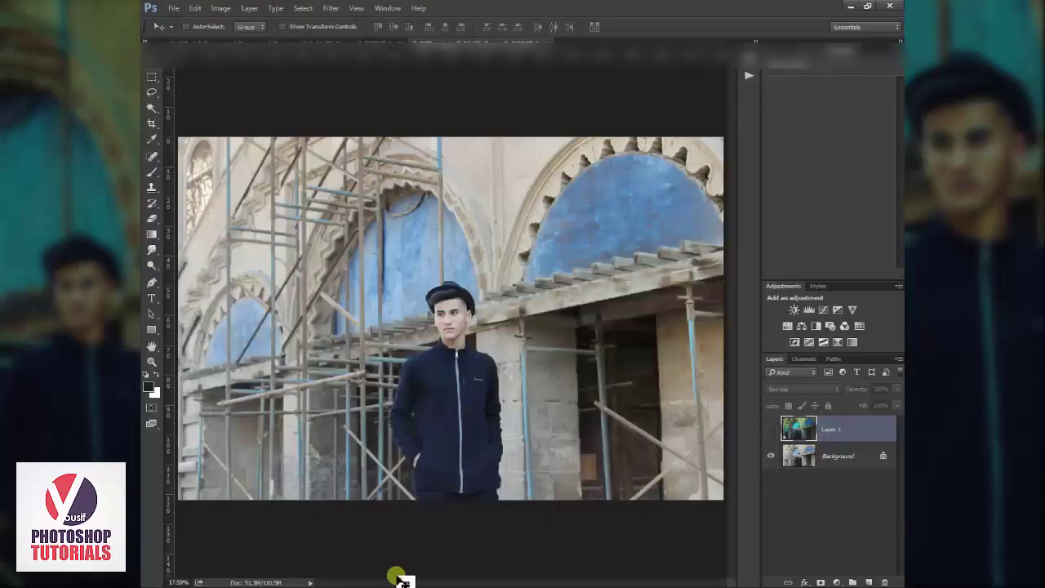
# - Zoom into the photo and toggle the graded Layer 1 on and off against the original
pyautogui.click(771, 430)
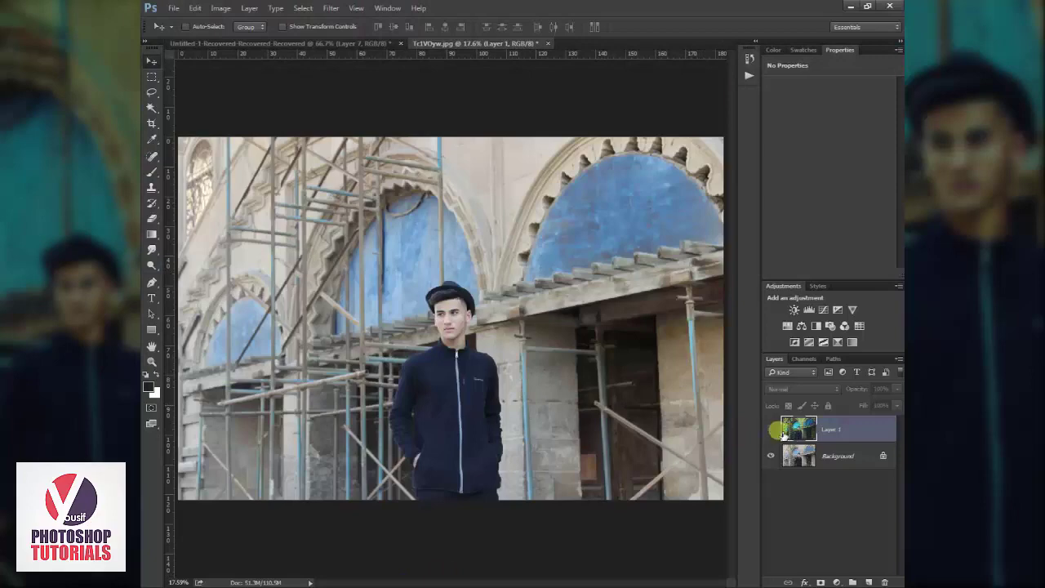
pyautogui.click(772, 430)
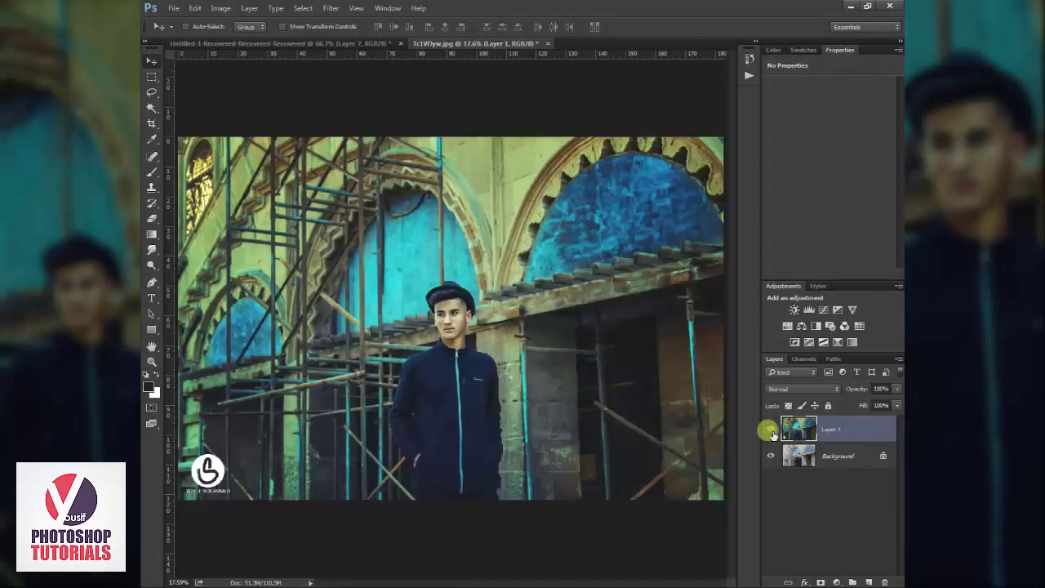
pyautogui.press('z')
pyautogui.click(587, 335)
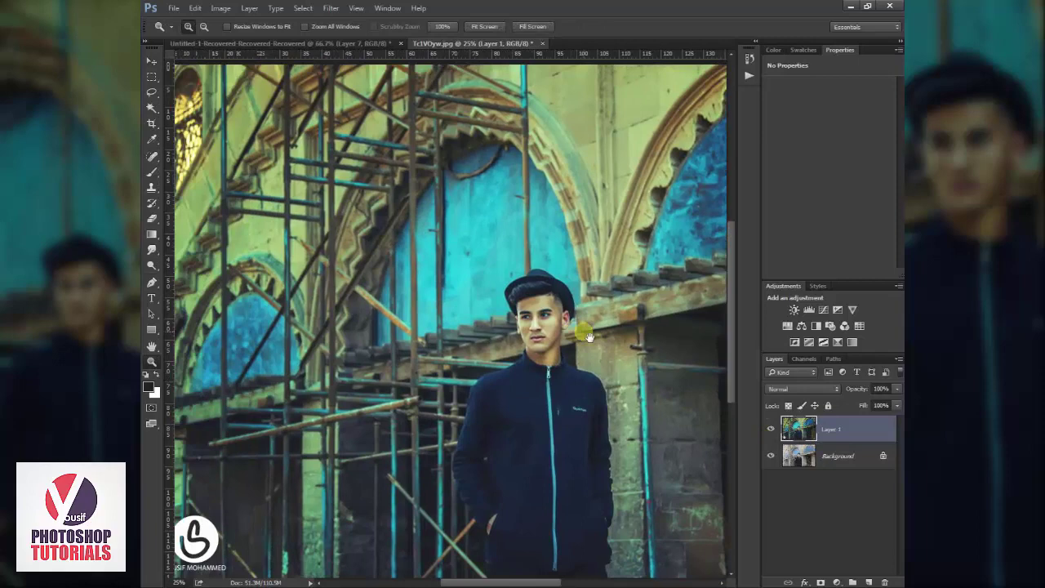
pyautogui.moveTo(587, 336); pyautogui.dragTo(562, 324)
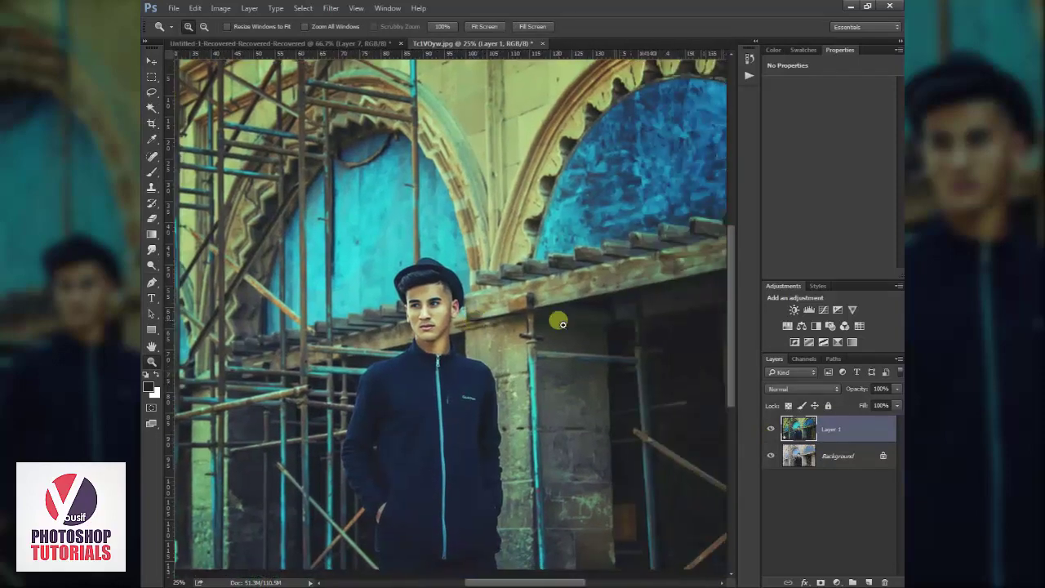
pyautogui.click(770, 430)
pyautogui.click(770, 429)
pyautogui.click(770, 429)
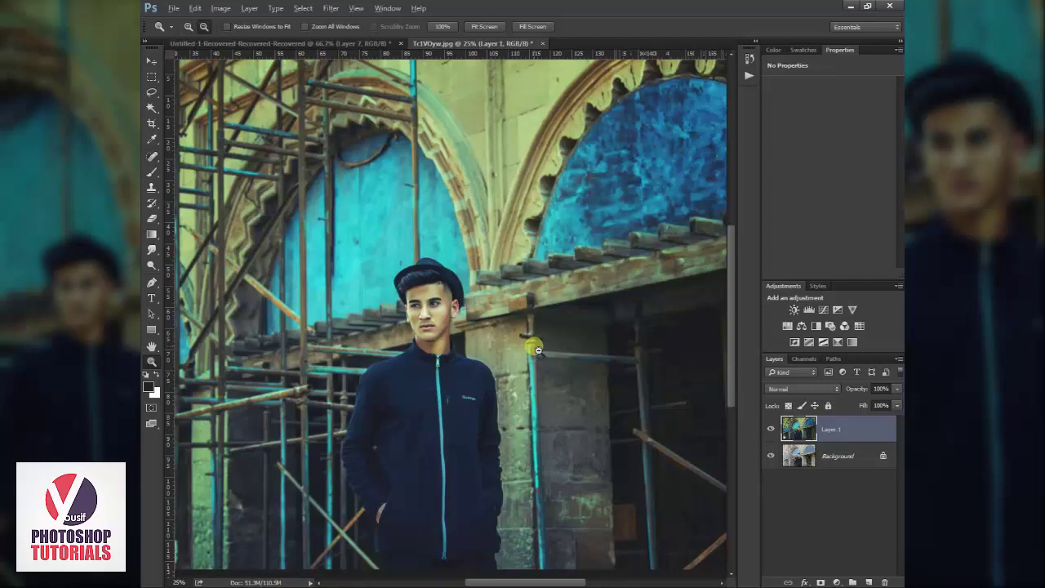
pyautogui.keyDown('alt'); pyautogui.click(541, 351); pyautogui.keyUp('alt')
# - Delete the teal-and-yellow Layer 1 so only the Background photo remains
pyautogui.press('v')
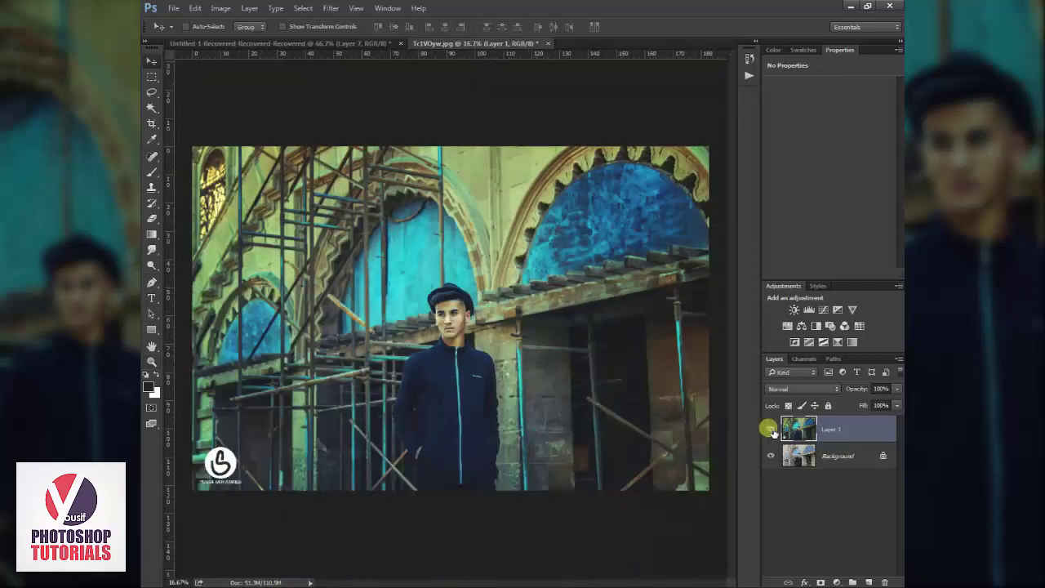
pyautogui.click(770, 430)
pyautogui.click(769, 429)
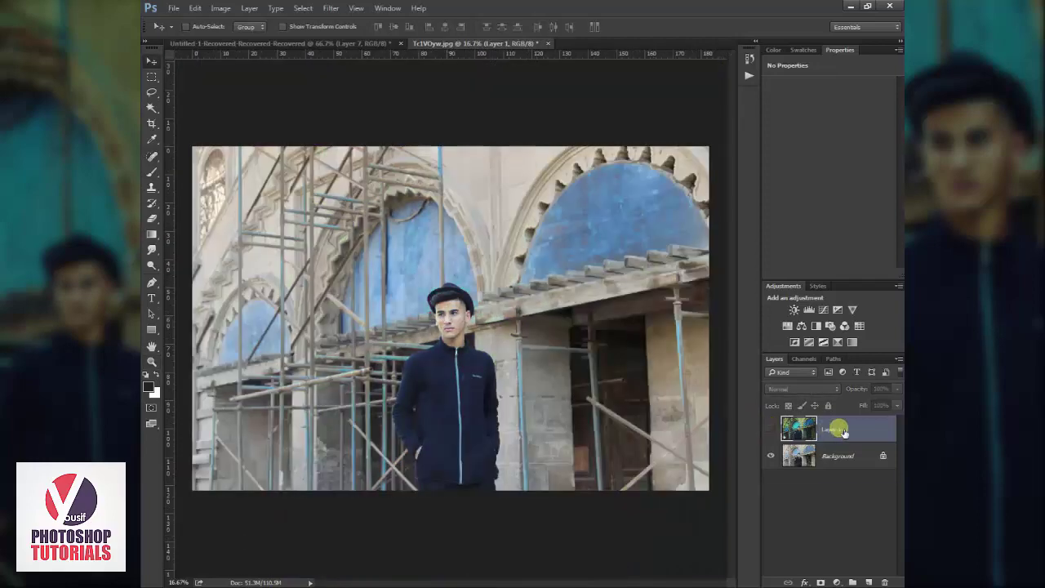
pyautogui.moveTo(837, 429)
pyautogui.mouseDown()
pyautogui.moveTo(870, 557)
pyautogui.moveTo(890, 580)
pyautogui.mouseUp()
# - Zoom in on the photo and duplicate the Background into a new layer
pyautogui.press('z')
pyautogui.click(525, 354)
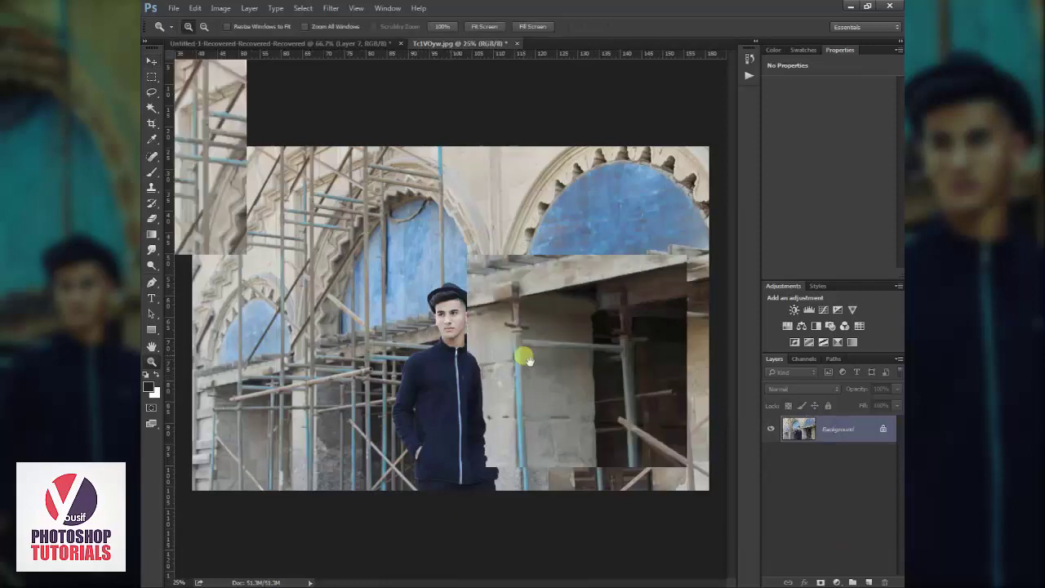
pyautogui.moveTo(563, 382); pyautogui.dragTo(553, 380)
pyautogui.hotkey('ctrl', 'z')
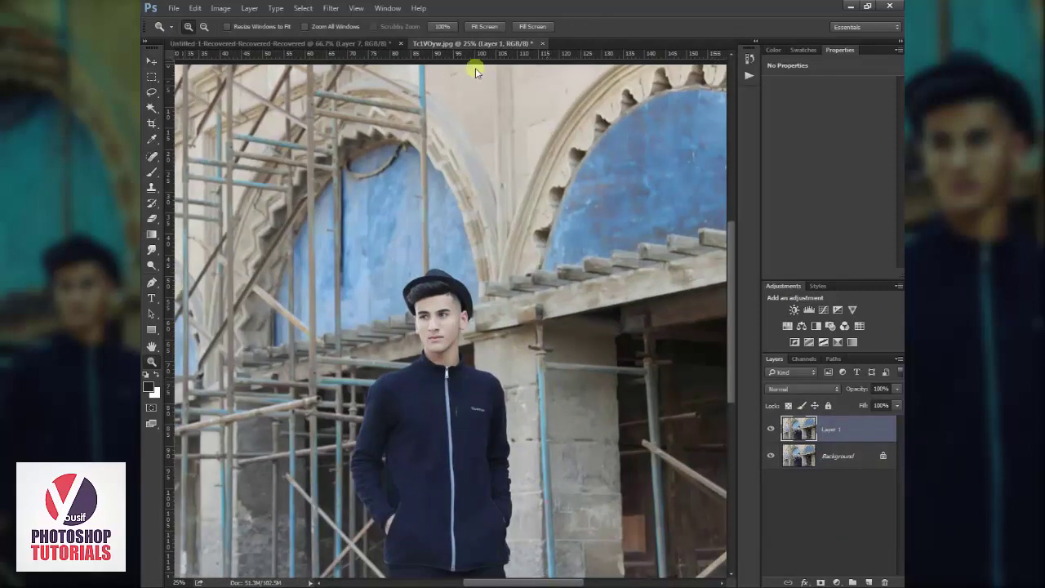
# - Apply Camera Raw with Highlights -100, Shadows +70, Whites +53, Blacks -30 and Clarity +9
pyautogui.click(331, 8)
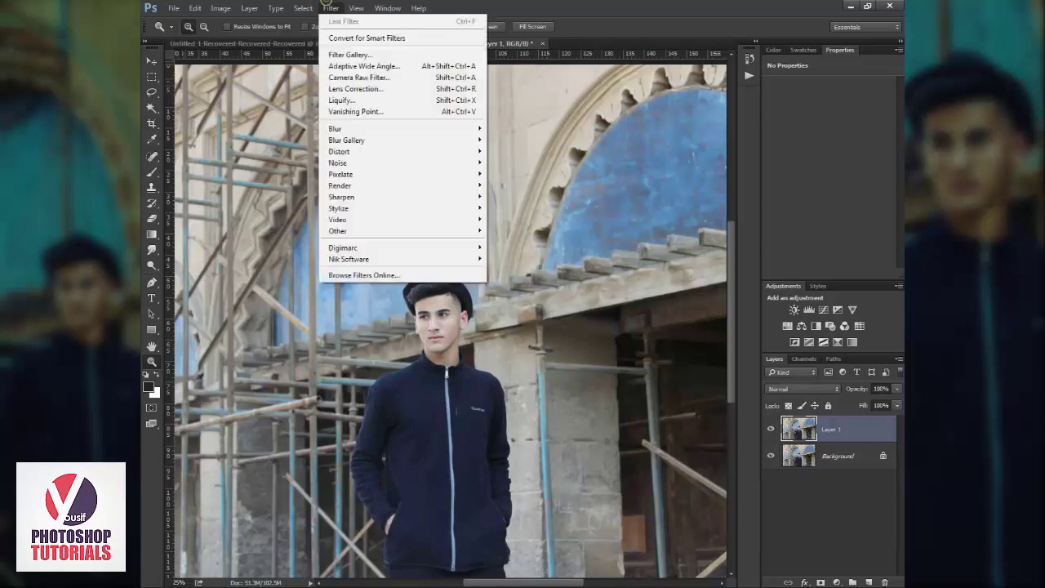
pyautogui.click(416, 79)
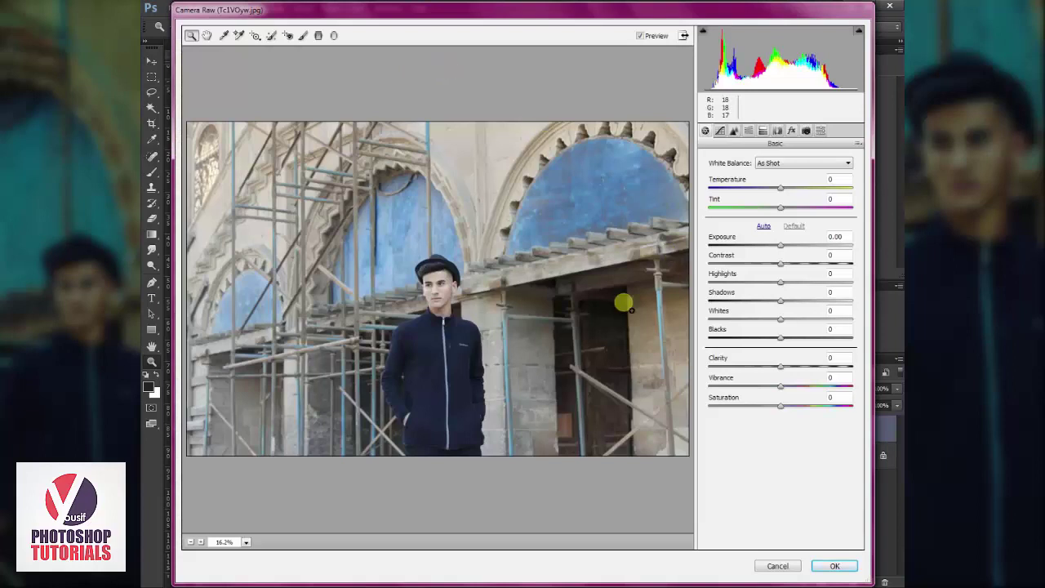
pyautogui.click(512, 294)
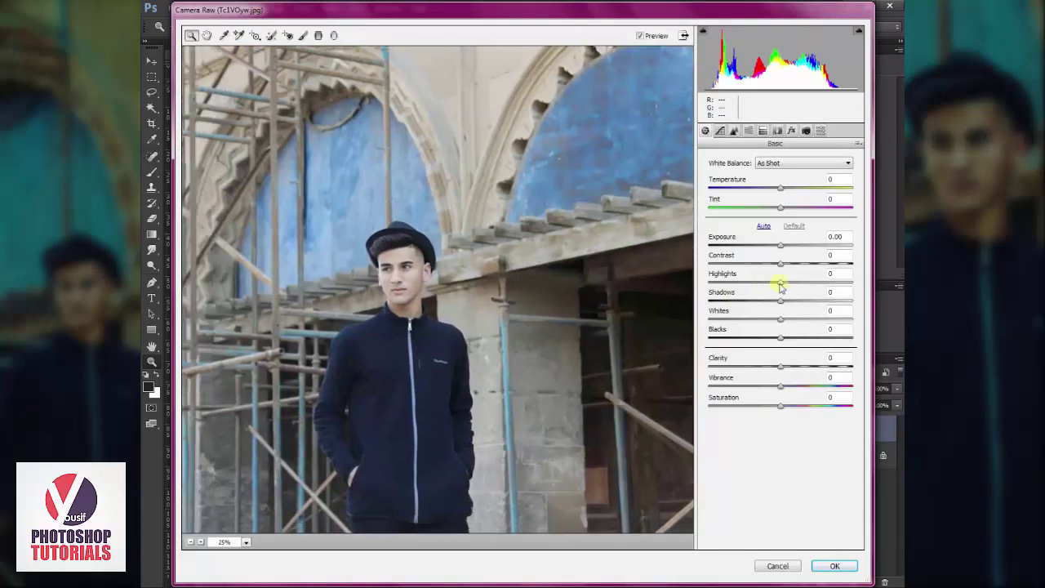
pyautogui.click(780, 282)
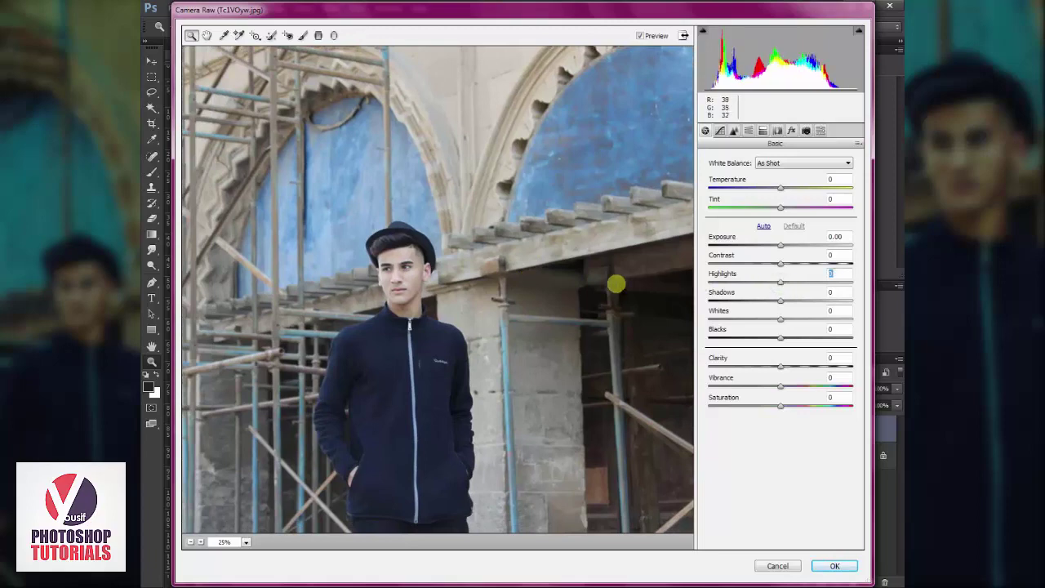
pyautogui.moveTo(780, 283); pyautogui.dragTo(702, 282)
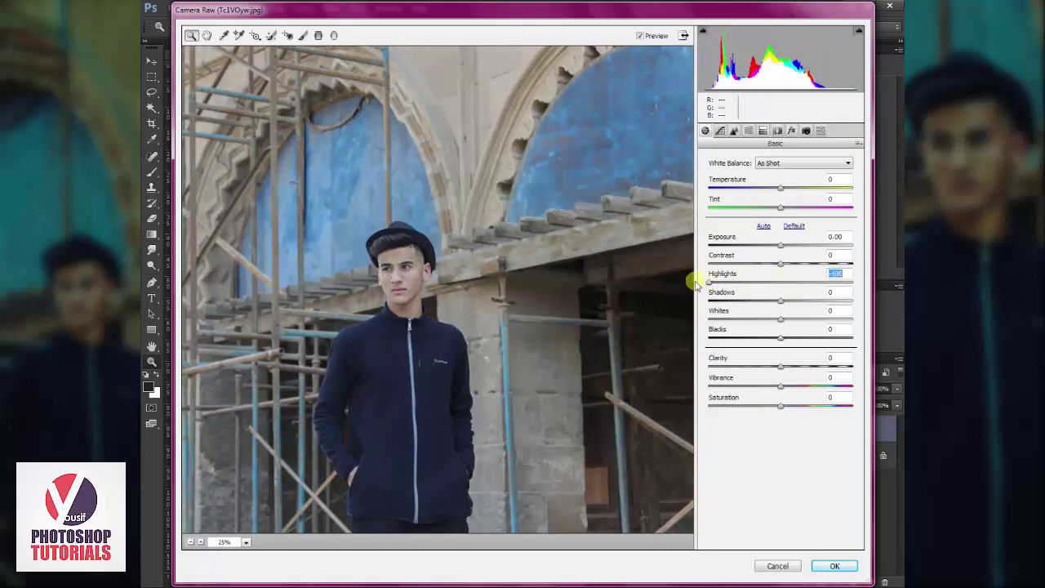
pyautogui.click(781, 302)
pyautogui.moveTo(781, 302); pyautogui.dragTo(830, 302)
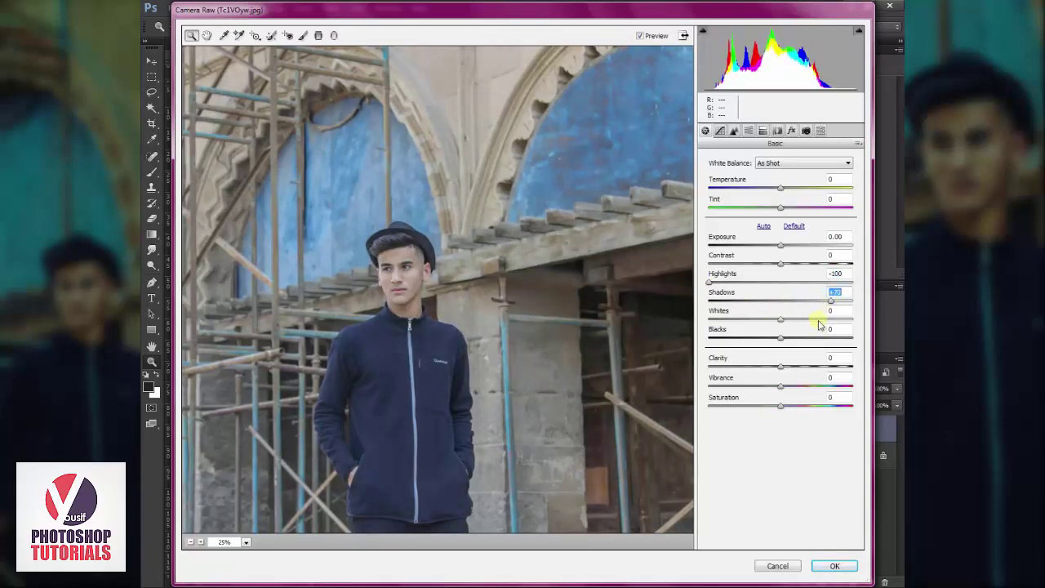
pyautogui.press('alt')
pyautogui.moveTo(780, 319); pyautogui.dragTo(820, 323)
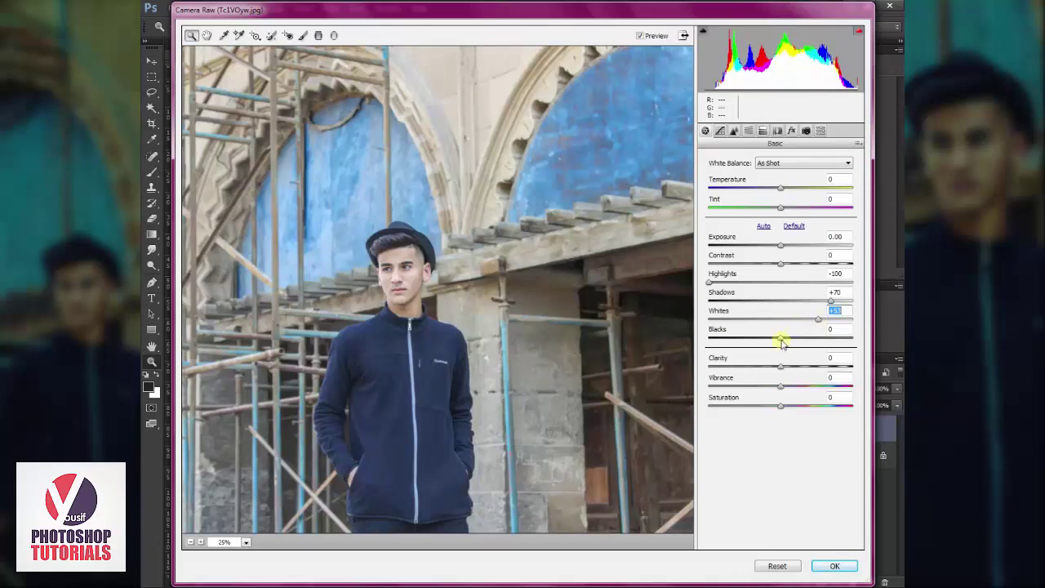
pyautogui.moveTo(782, 340); pyautogui.dragTo(759, 342)
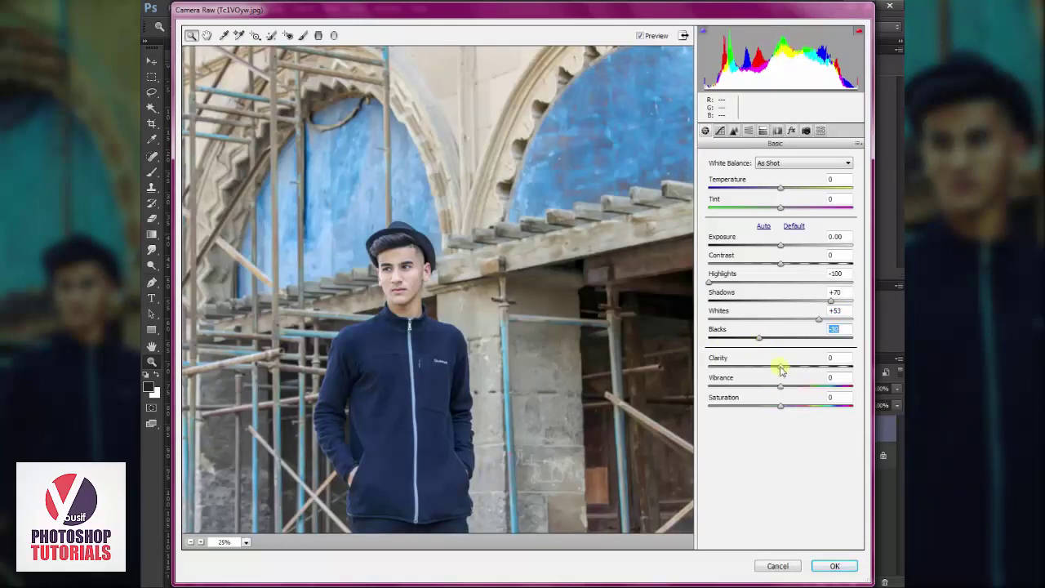
pyautogui.moveTo(779, 367); pyautogui.dragTo(788, 370)
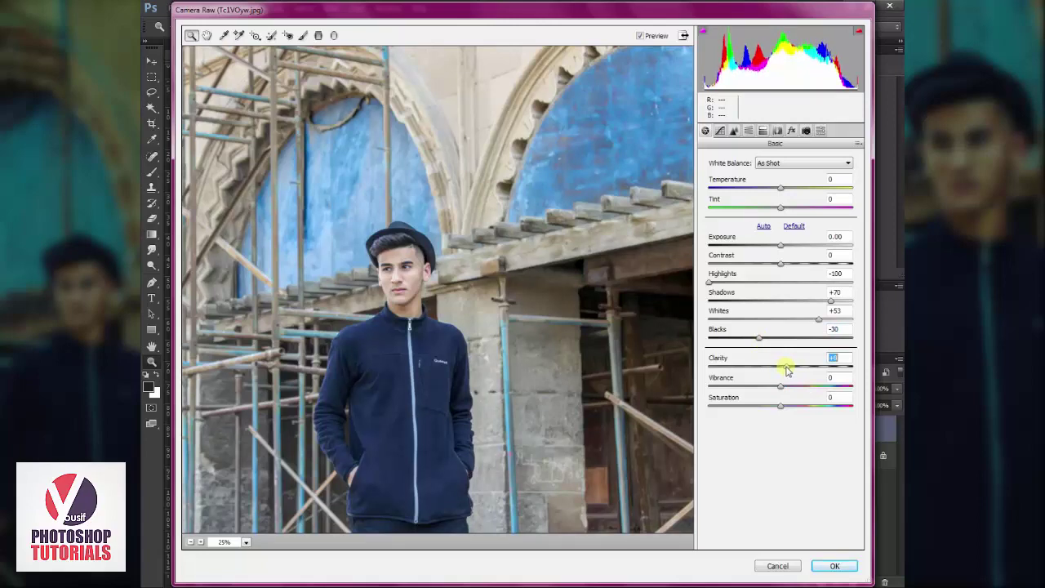
pyautogui.click(834, 565)
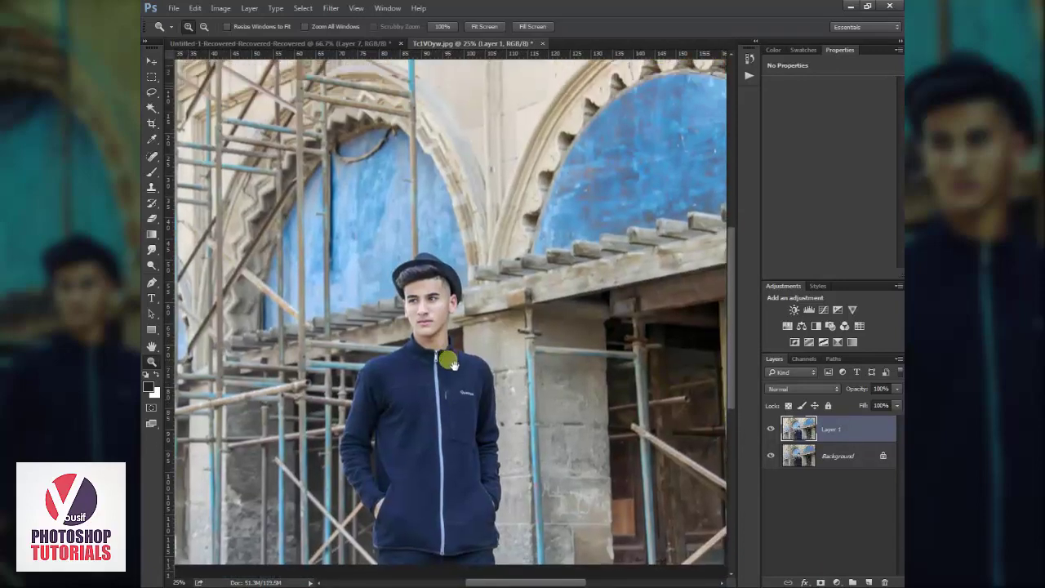
# - Compare the brightened Layer 1 with the original, then duplicate it into Layer 1 copy
pyautogui.click(771, 431)
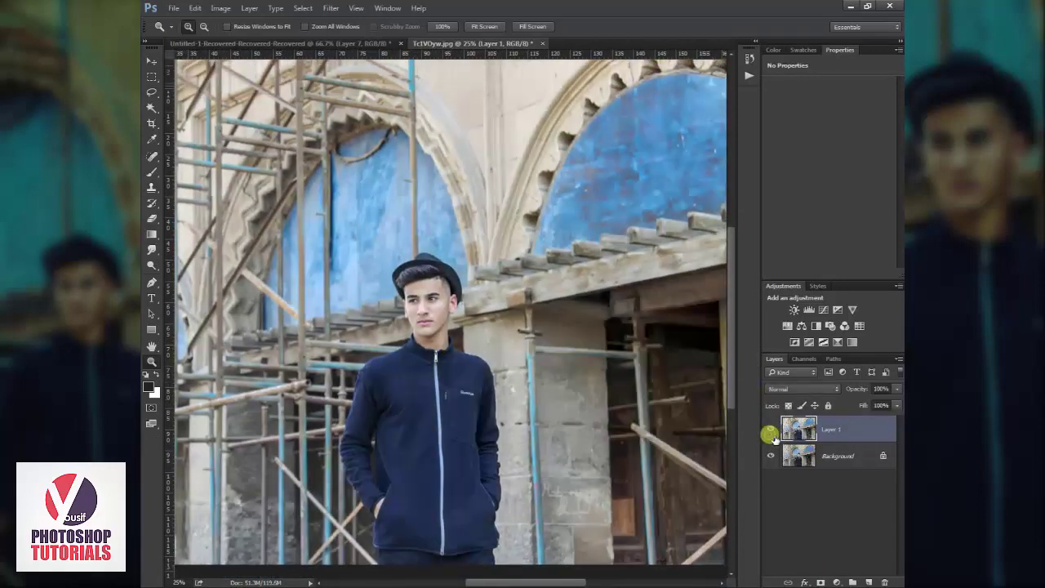
pyautogui.click(771, 431)
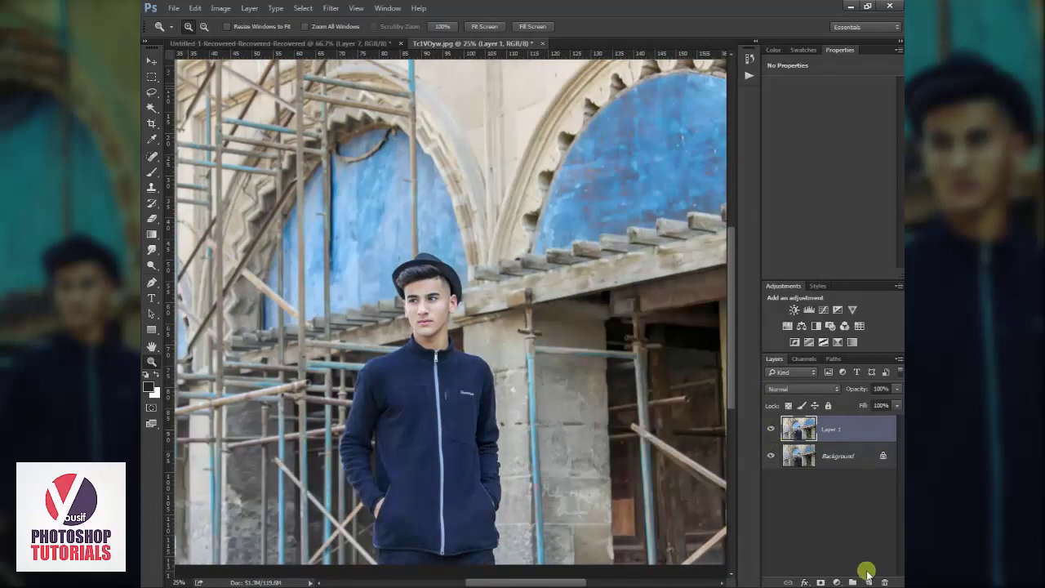
pyautogui.moveTo(869, 581); pyautogui.dragTo(874, 584)
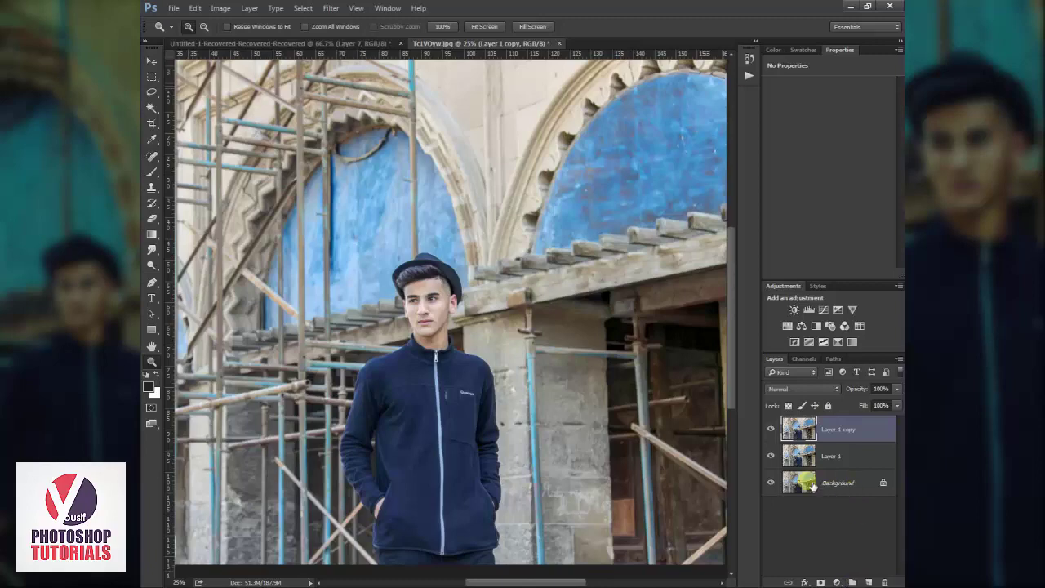
# - Toggle Layer 1 copy and Layer 1 visibility to compare, leaving all layers visible
pyautogui.click(770, 430)
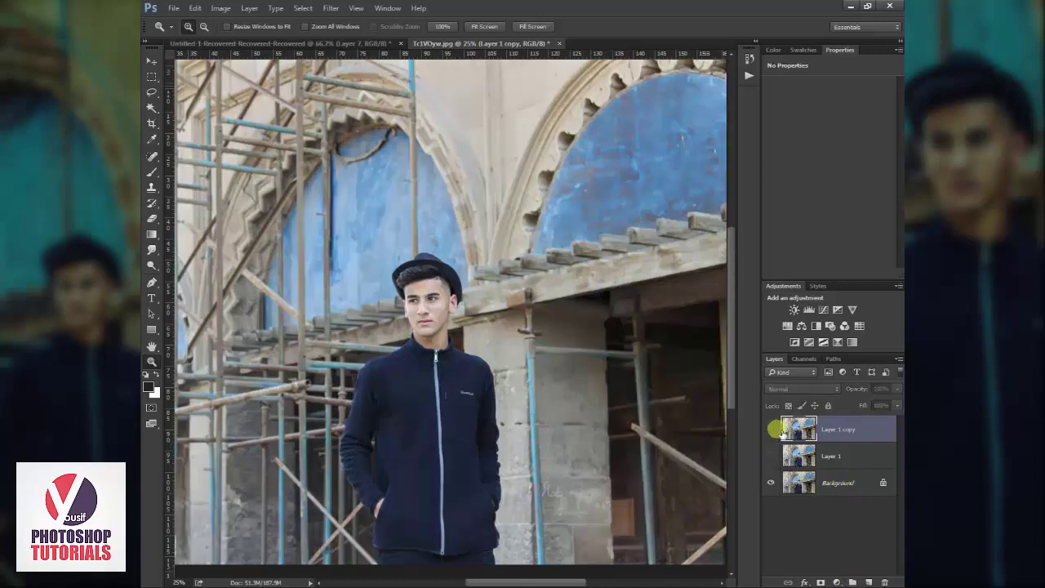
pyautogui.click(770, 430)
pyautogui.click(771, 433)
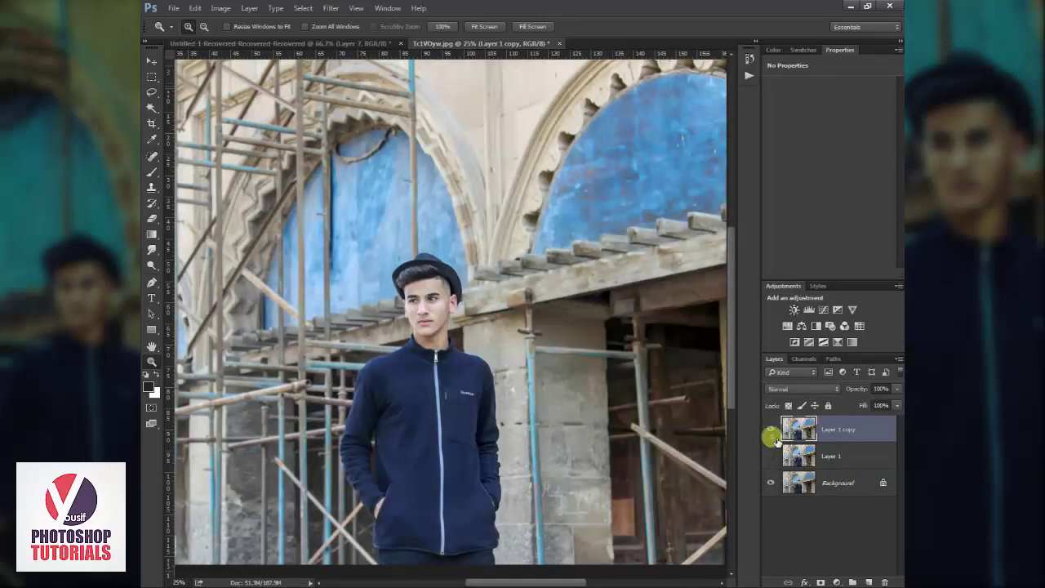
pyautogui.click(771, 435)
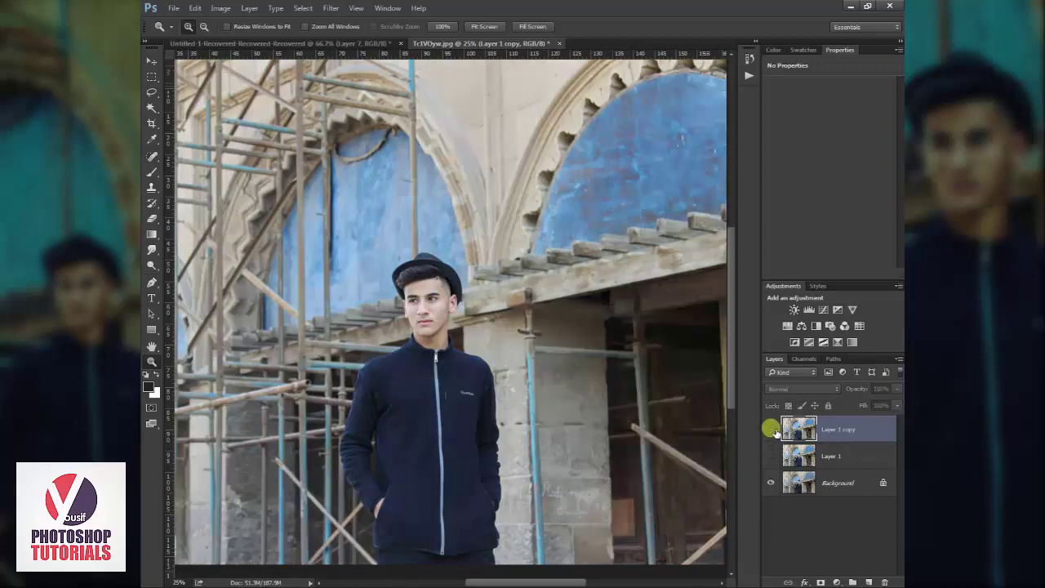
pyautogui.click(772, 453)
pyautogui.click(772, 453)
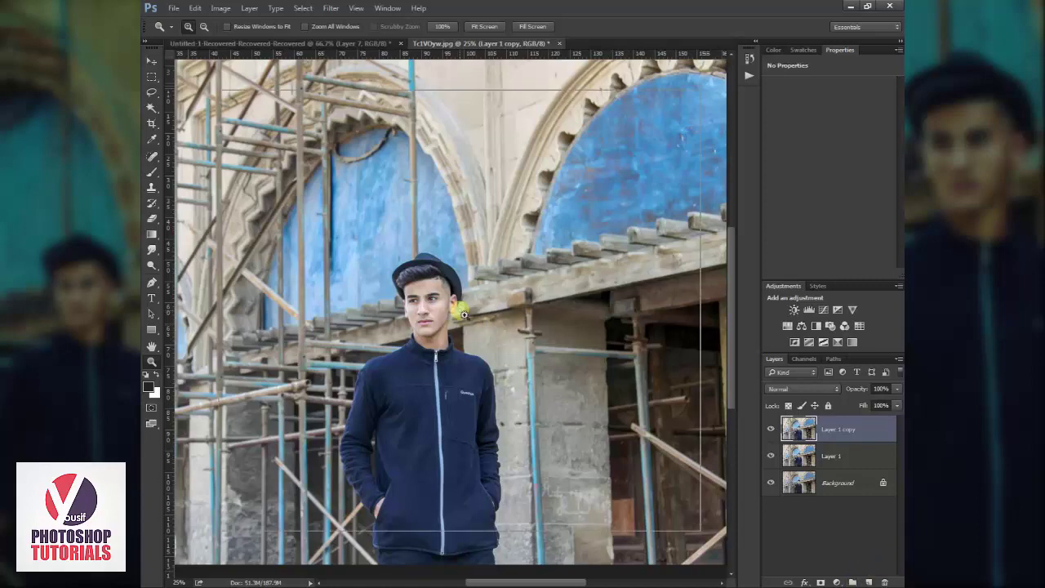
# - Zoom closely into the man's face and select the Mixer Brush for skin blending
pyautogui.click(463, 314)
pyautogui.click(392, 310)
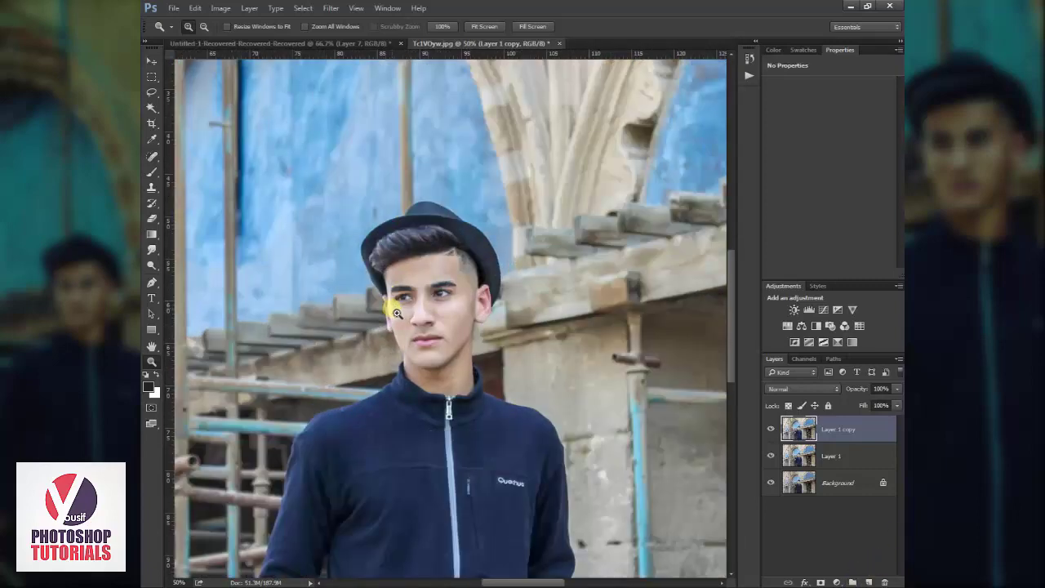
pyautogui.click(395, 313)
pyautogui.click(392, 306)
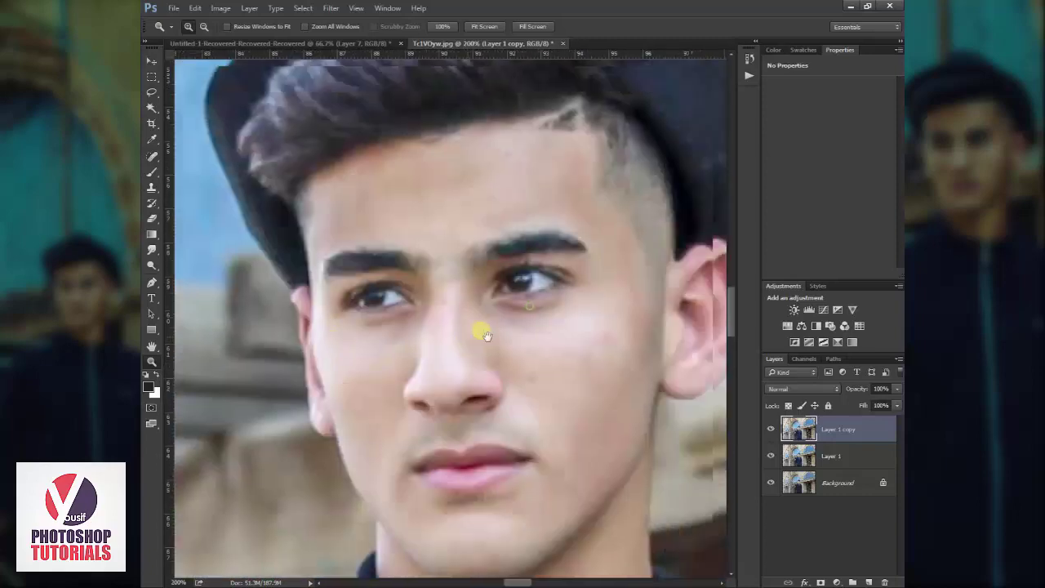
pyautogui.click(151, 171)
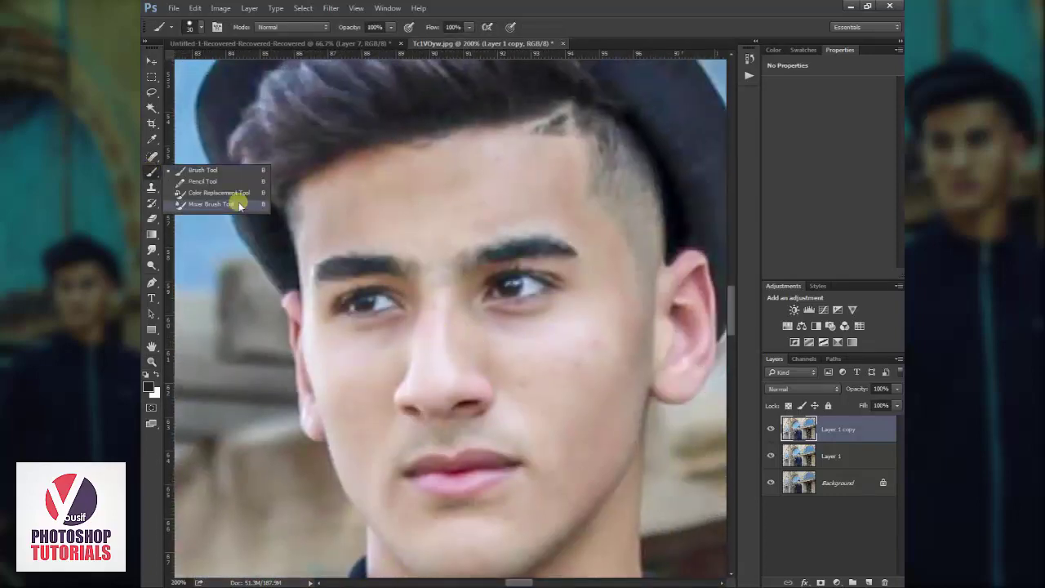
pyautogui.click(211, 204)
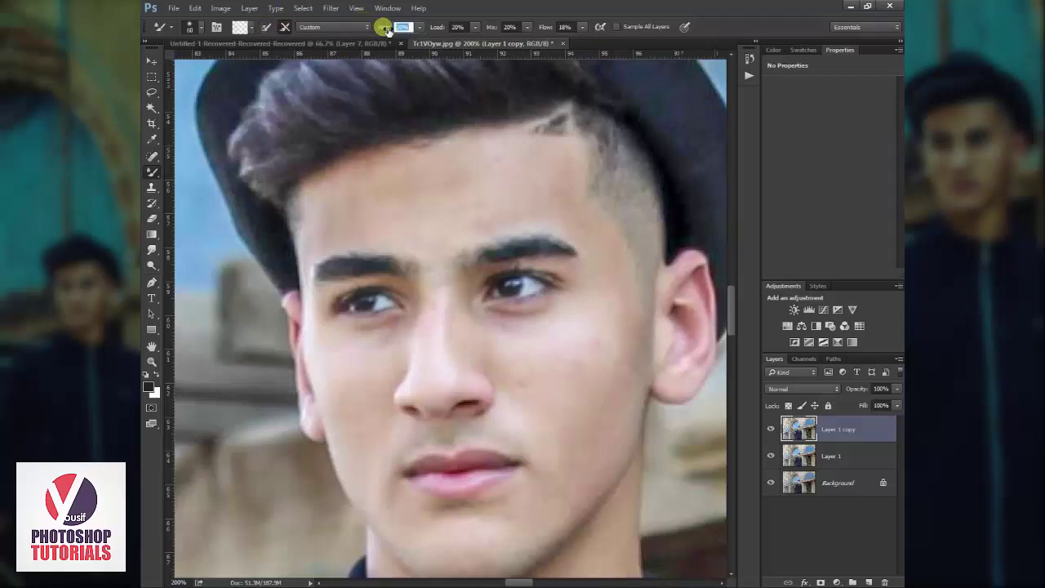
pyautogui.write('20')
# - Set Wet and Mix to 20%, then undo a forehead stroke that smeared the eye
pyautogui.click(507, 27)
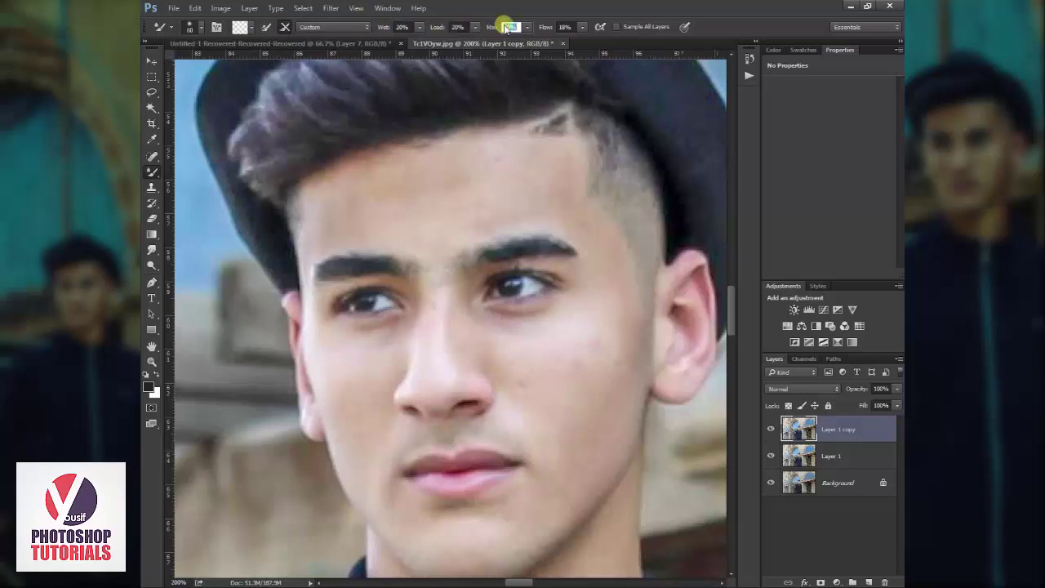
pyautogui.press('Tab')
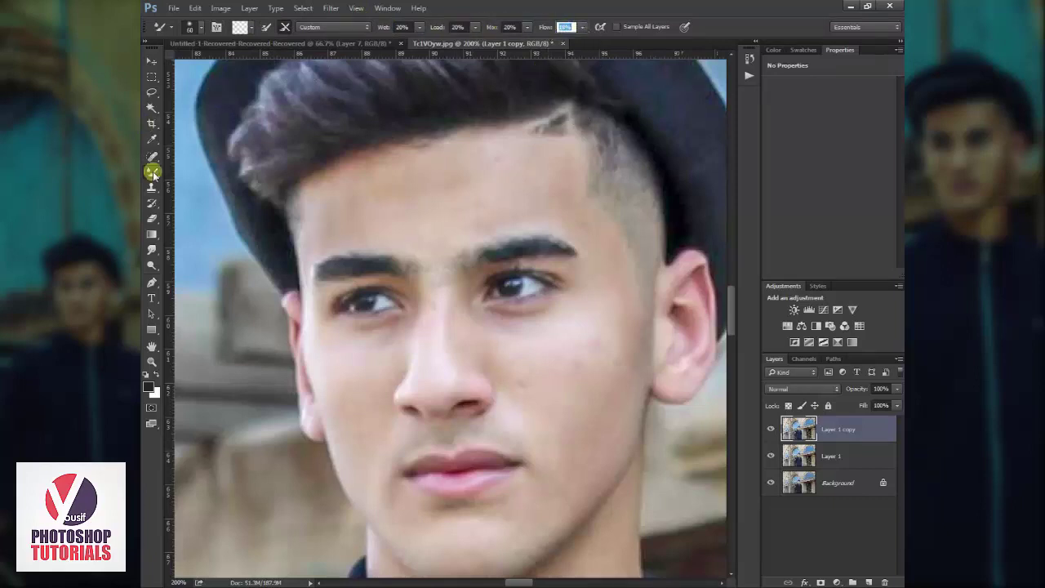
pyautogui.click(153, 173)
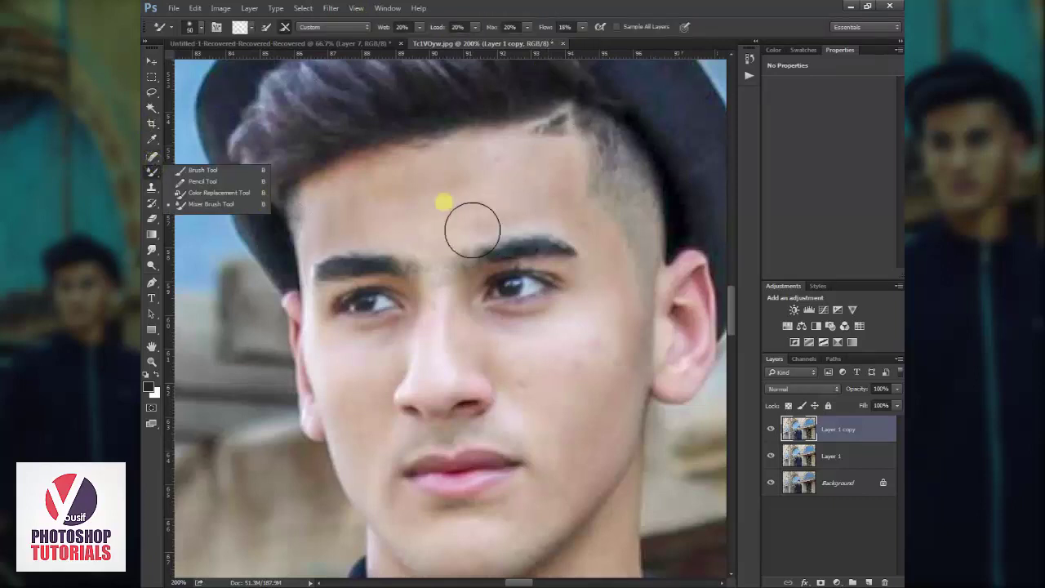
pyautogui.click(441, 234)
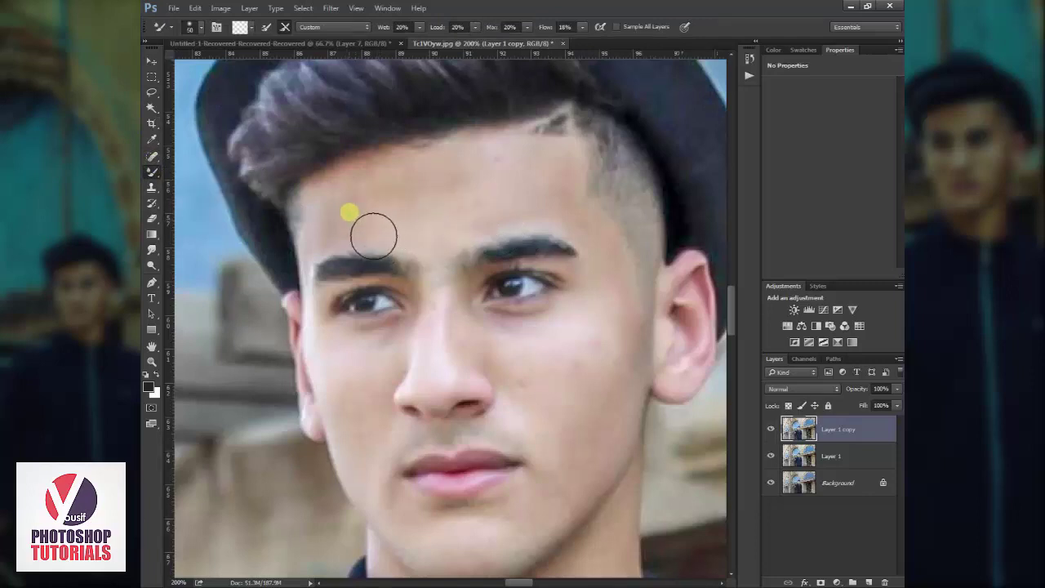
pyautogui.moveTo(384, 237)
pyautogui.mouseDown()
pyautogui.moveTo(384, 354)
pyautogui.moveTo(418, 225)
pyautogui.moveTo(361, 247)
pyautogui.mouseUp()
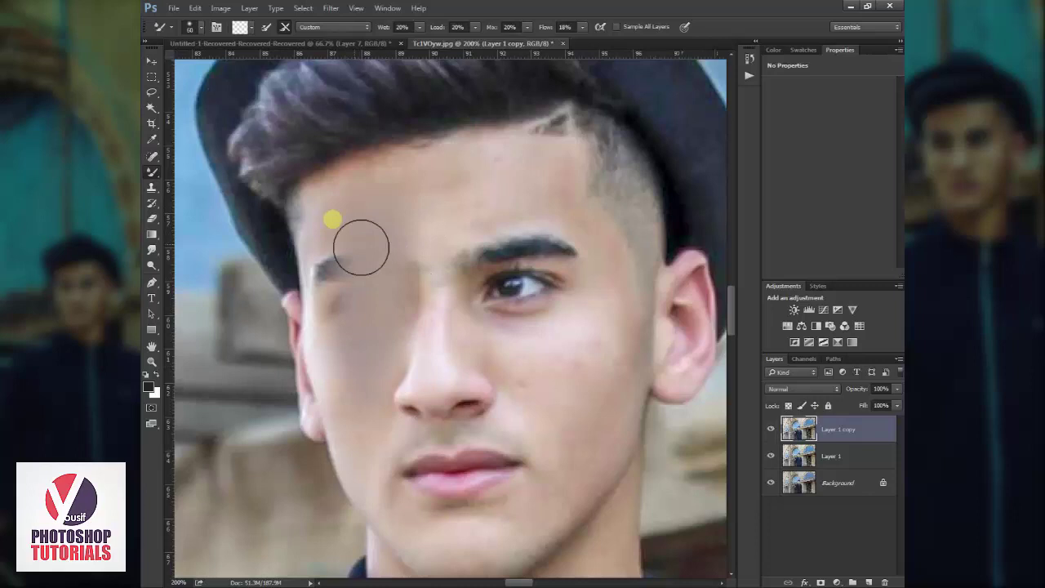
pyautogui.hotkey('ctrl', 'z')
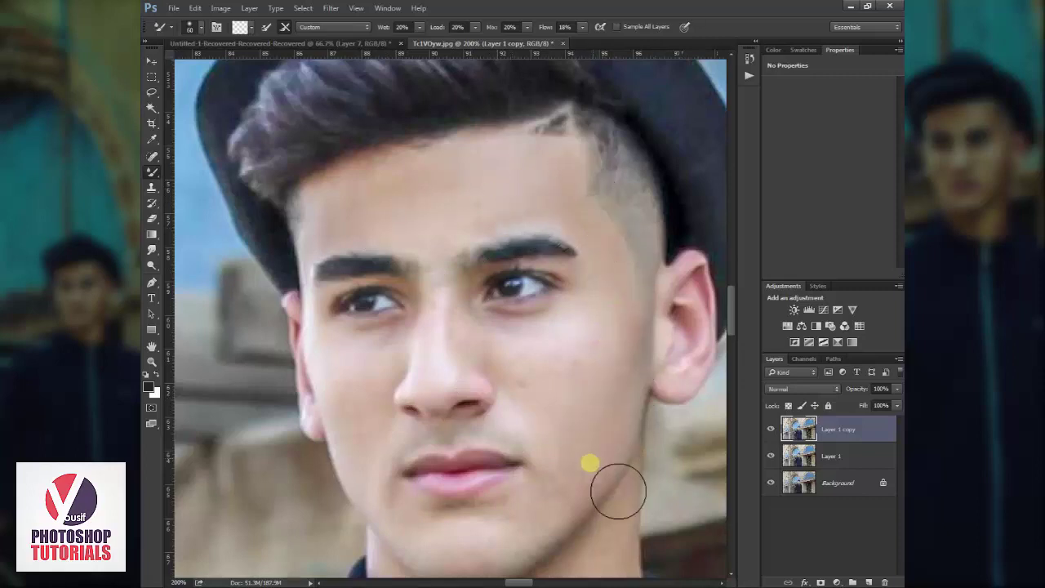
# - Smooth the chin skin with a smaller mixer brush, resizing it for the nose
pyautogui.moveTo(538, 553)
pyautogui.mouseDown()
pyautogui.moveTo(529, 482)
pyautogui.moveTo(431, 500)
pyautogui.moveTo(380, 435)
pyautogui.mouseUp()
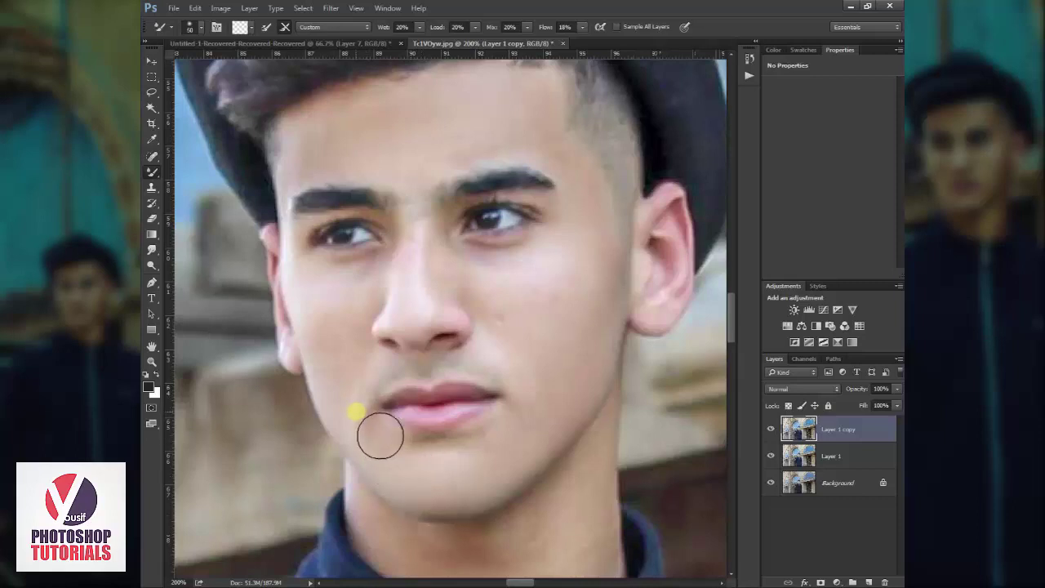
pyautogui.press('[')
pyautogui.moveTo(379, 435)
pyautogui.mouseDown()
pyautogui.moveTo(368, 427)
pyautogui.moveTo(352, 322)
pyautogui.moveTo(430, 211)
pyautogui.moveTo(449, 361)
pyautogui.moveTo(421, 245)
pyautogui.mouseUp()
pyautogui.press(']')
pyautogui.press('[')
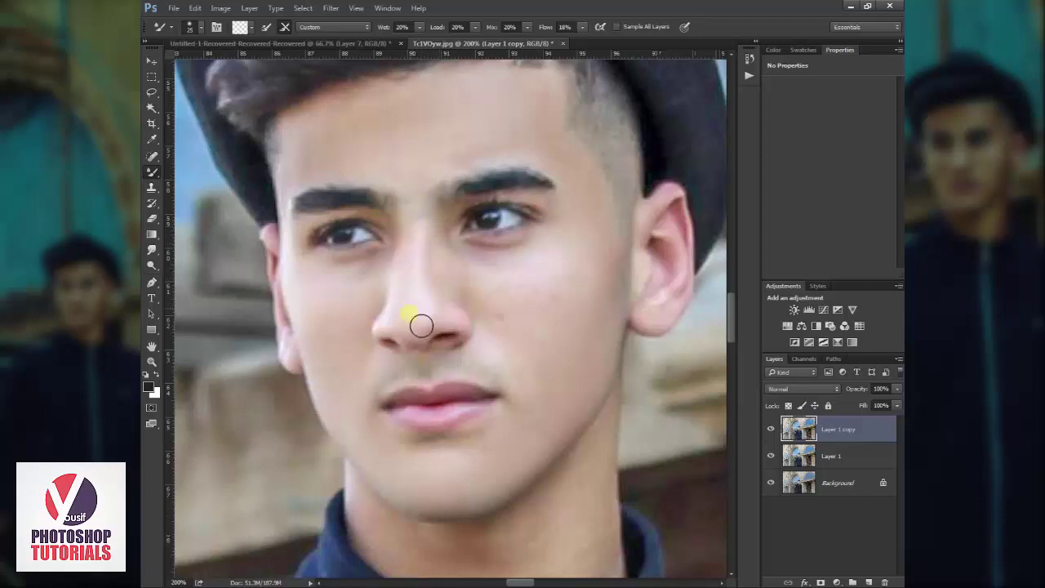
# - Blend the skin between the eyebrows, across the cheek and along the nose bridge
pyautogui.moveTo(455, 295)
pyautogui.mouseDown()
pyautogui.moveTo(449, 247)
pyautogui.moveTo(428, 206)
pyautogui.moveTo(436, 195)
pyautogui.moveTo(432, 209)
pyautogui.moveTo(422, 205)
pyautogui.moveTo(438, 259)
pyautogui.mouseUp()
pyautogui.scroll(1, 438, 260)
pyautogui.moveTo(503, 336)
pyautogui.mouseDown()
pyautogui.moveTo(429, 294)
pyautogui.moveTo(577, 378)
pyautogui.moveTo(552, 373)
pyautogui.moveTo(432, 274)
pyautogui.moveTo(531, 256)
pyautogui.moveTo(514, 245)
pyautogui.moveTo(542, 269)
pyautogui.moveTo(457, 261)
pyautogui.moveTo(401, 280)
pyautogui.moveTo(362, 329)
pyautogui.moveTo(297, 313)
pyautogui.moveTo(285, 273)
pyautogui.moveTo(285, 293)
pyautogui.moveTo(493, 392)
pyautogui.moveTo(459, 427)
pyautogui.moveTo(474, 433)
pyautogui.mouseUp()
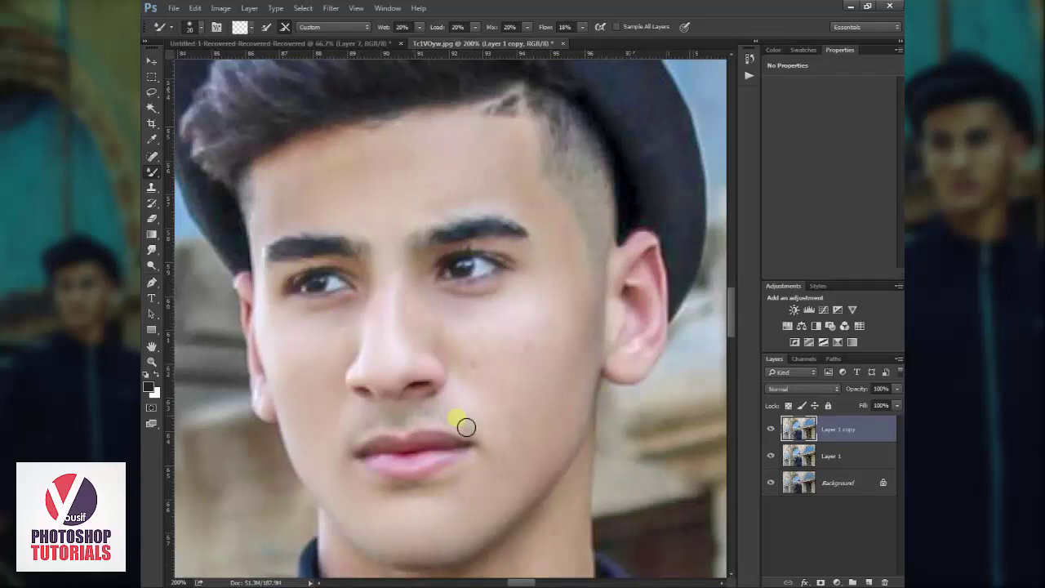
pyautogui.moveTo(151, 249); pyautogui.dragTo(198, 280)
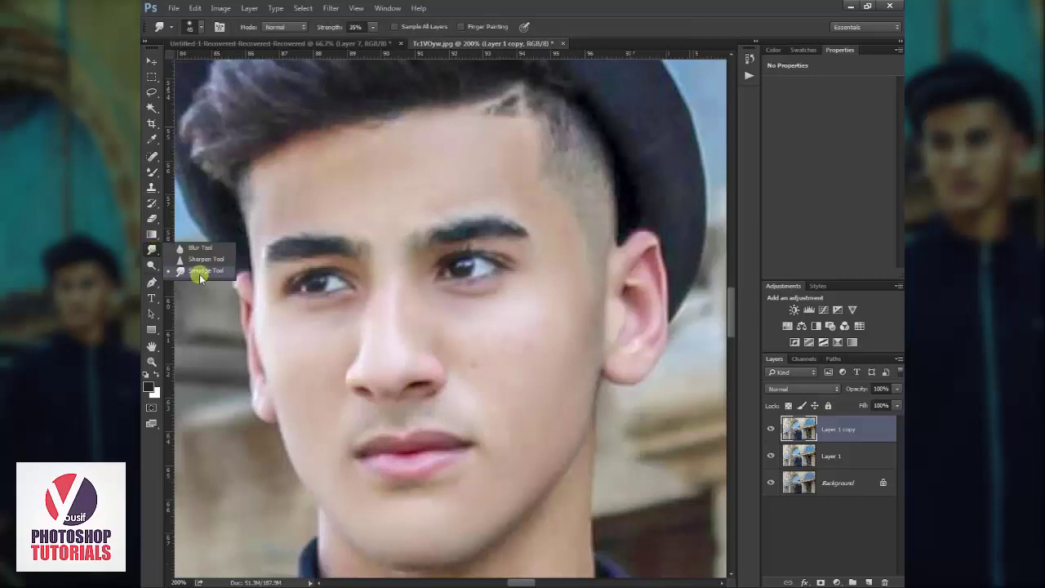
pyautogui.click(150, 175)
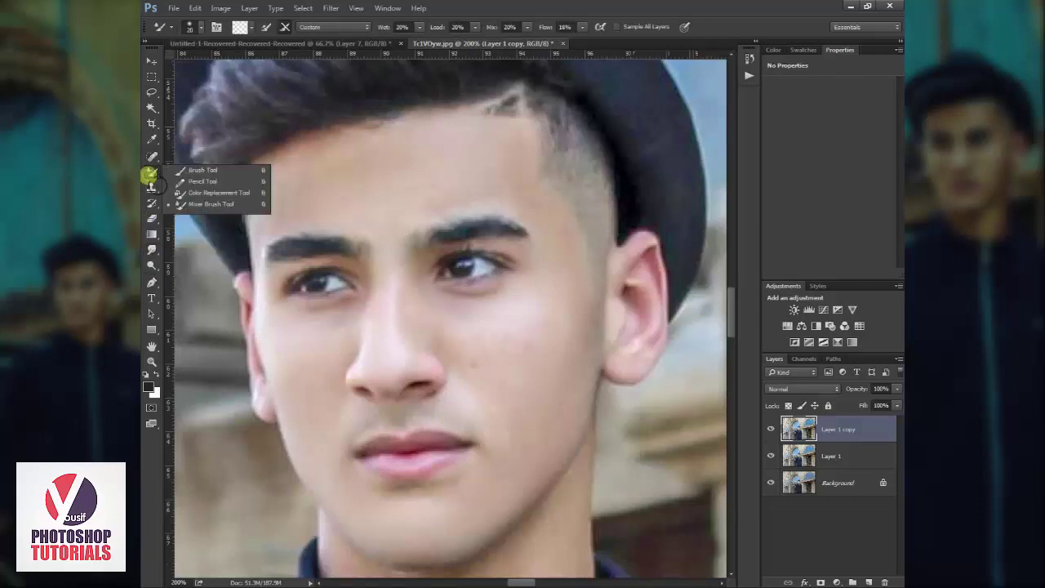
# - Smooth the skin beside the lip corner, along the jaw, neck and outer cheek
pyautogui.moveTo(455, 419)
pyautogui.mouseDown()
pyautogui.moveTo(480, 444)
pyautogui.moveTo(434, 422)
pyautogui.moveTo(357, 458)
pyautogui.moveTo(449, 528)
pyautogui.moveTo(429, 546)
pyautogui.moveTo(493, 495)
pyautogui.mouseUp()
pyautogui.scroll(-3, 502, 457)
pyautogui.moveTo(514, 430)
pyautogui.mouseDown()
pyautogui.moveTo(571, 413)
pyautogui.moveTo(576, 511)
pyautogui.moveTo(571, 525)
pyautogui.moveTo(541, 471)
pyautogui.moveTo(514, 504)
pyautogui.moveTo(531, 455)
pyautogui.moveTo(497, 504)
pyautogui.mouseUp()
pyautogui.moveTo(649, 563)
pyautogui.mouseDown()
pyautogui.moveTo(595, 517)
pyautogui.moveTo(546, 546)
pyautogui.moveTo(508, 525)
pyautogui.moveTo(466, 550)
pyautogui.moveTo(376, 480)
pyautogui.moveTo(366, 494)
pyautogui.moveTo(384, 517)
pyautogui.moveTo(459, 560)
pyautogui.mouseUp()
pyautogui.click(484, 356)
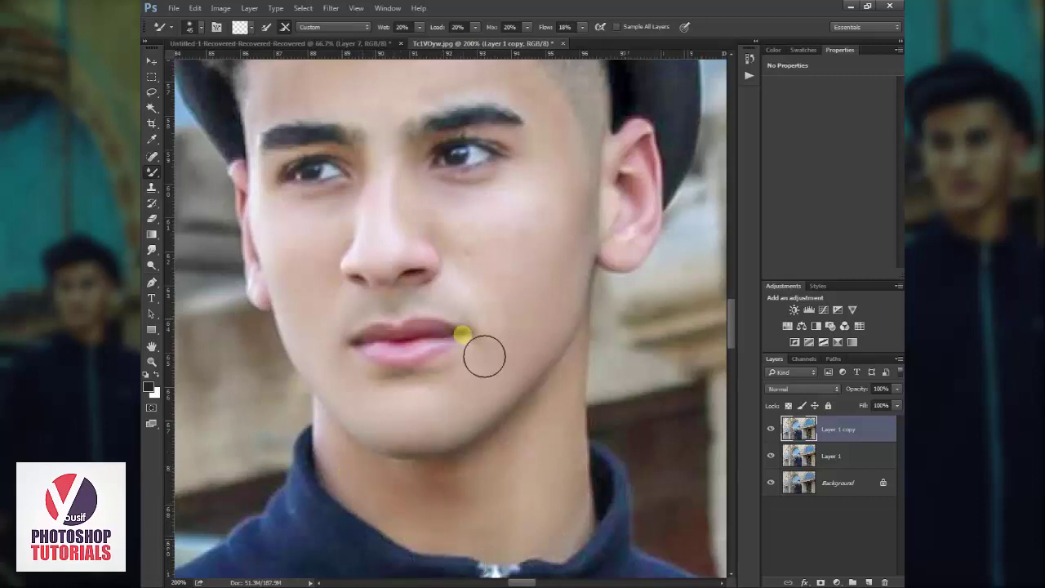
pyautogui.moveTo(484, 356)
pyautogui.mouseDown()
pyautogui.moveTo(497, 266)
pyautogui.moveTo(487, 264)
pyautogui.moveTo(509, 270)
pyautogui.moveTo(559, 254)
pyautogui.mouseUp()
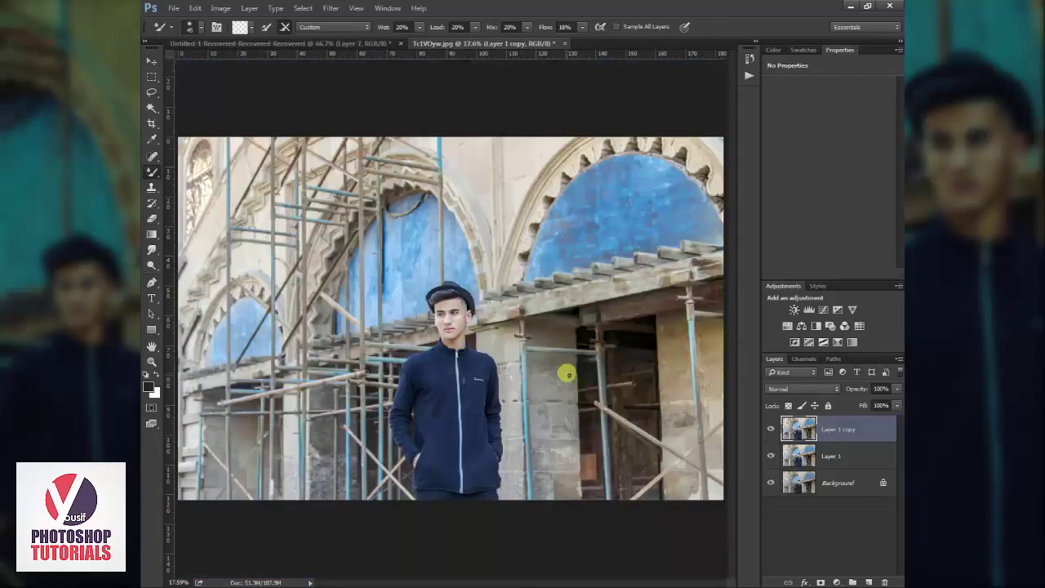
pyautogui.press('z')
pyautogui.click(563, 339)
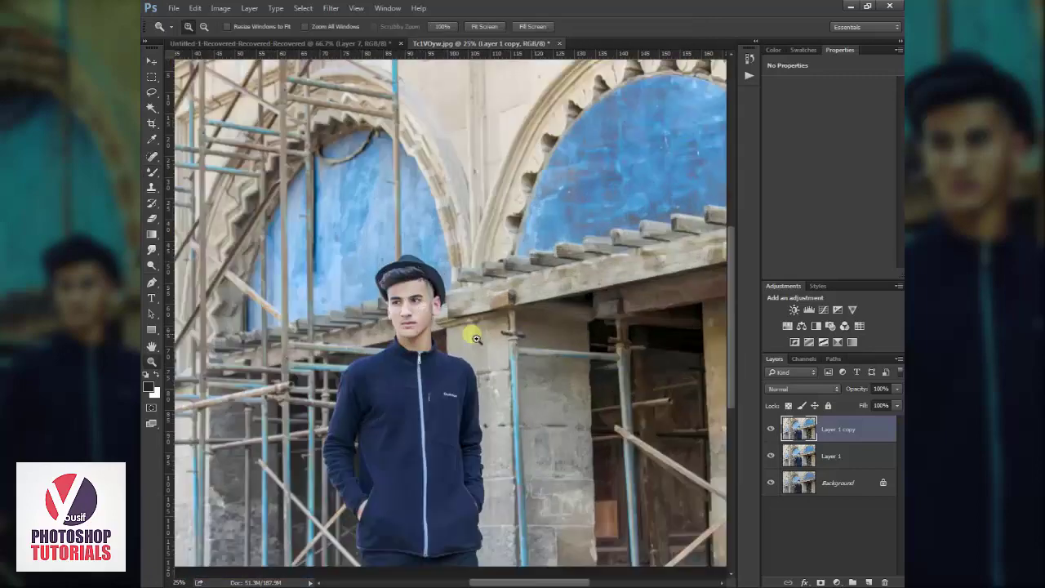
pyautogui.click(419, 337)
# - Toggle the retouched Layer 1 copy off and on to compare before and after
pyautogui.click(771, 429)
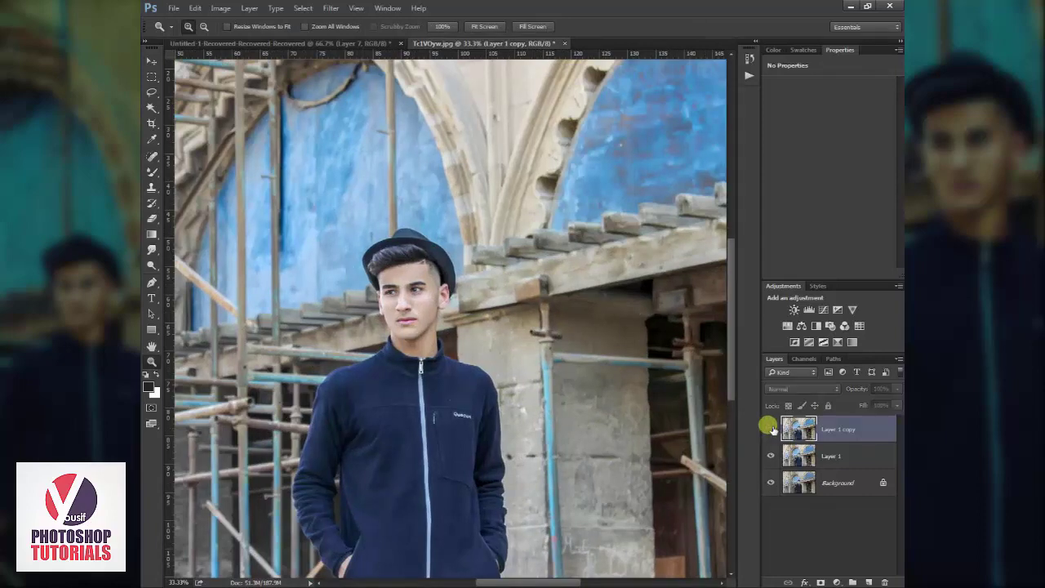
pyautogui.click(771, 429)
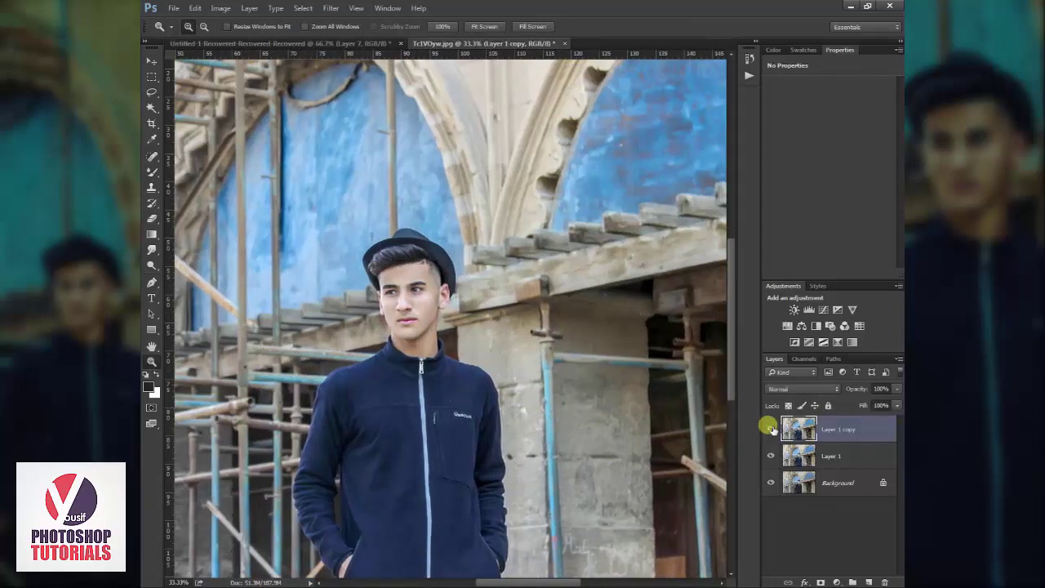
pyautogui.click(770, 428)
pyautogui.press('v')
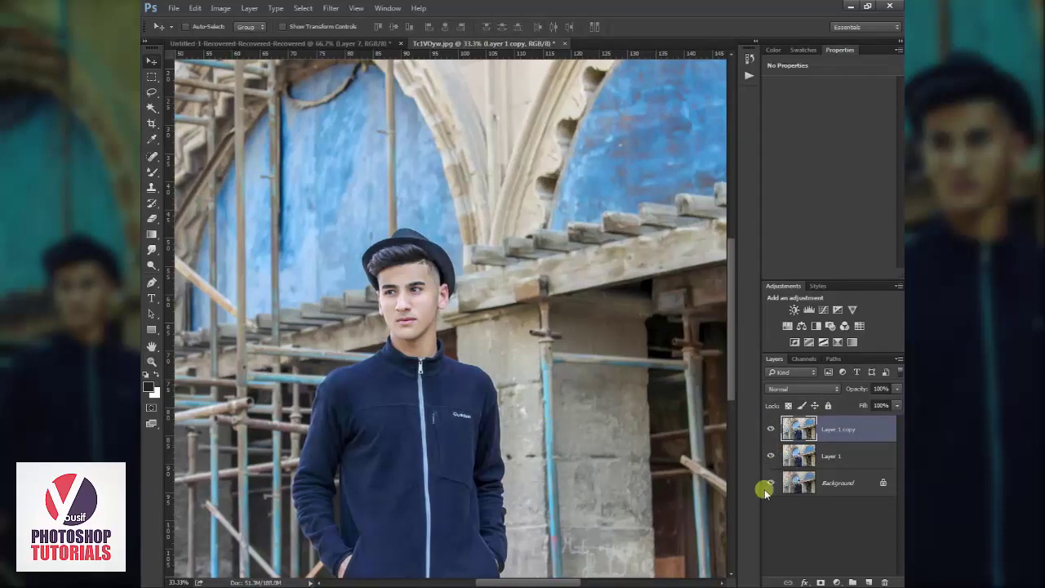
# - Add a new Layer 2 above the retouch and fill it with 50% Gray
pyautogui.click(870, 581)
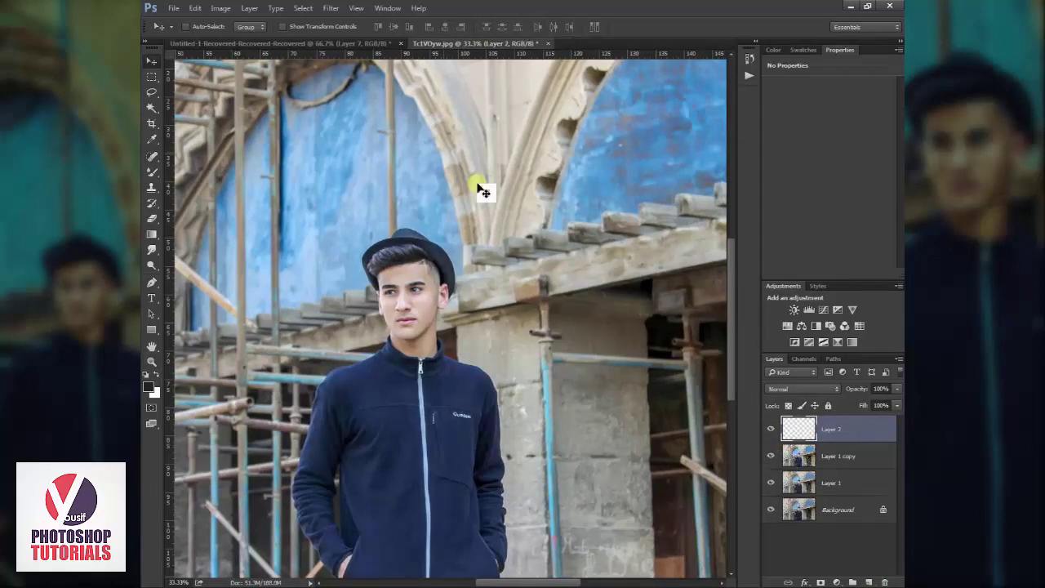
pyautogui.click(216, 10)
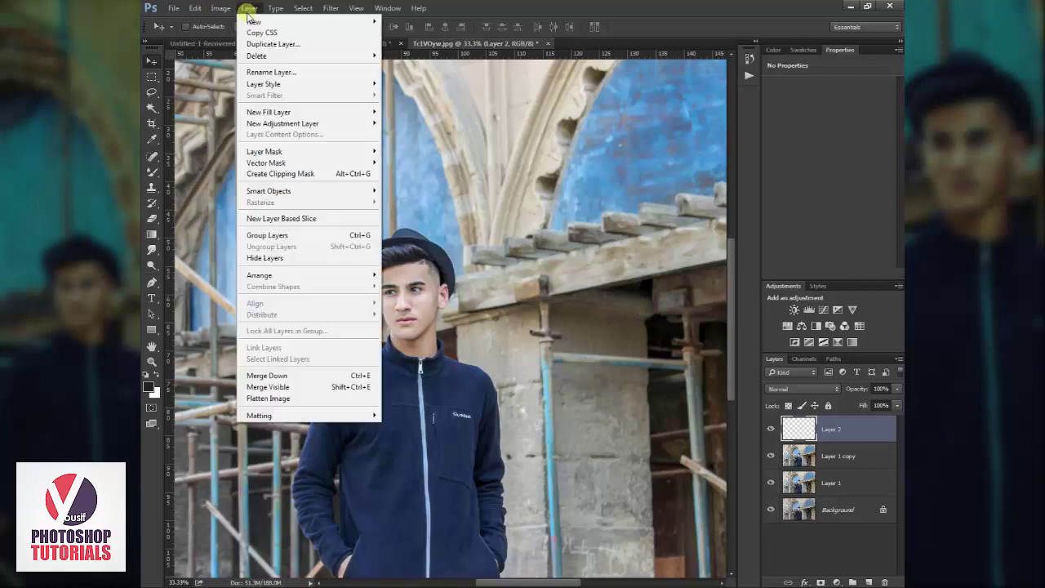
pyautogui.click(208, 8)
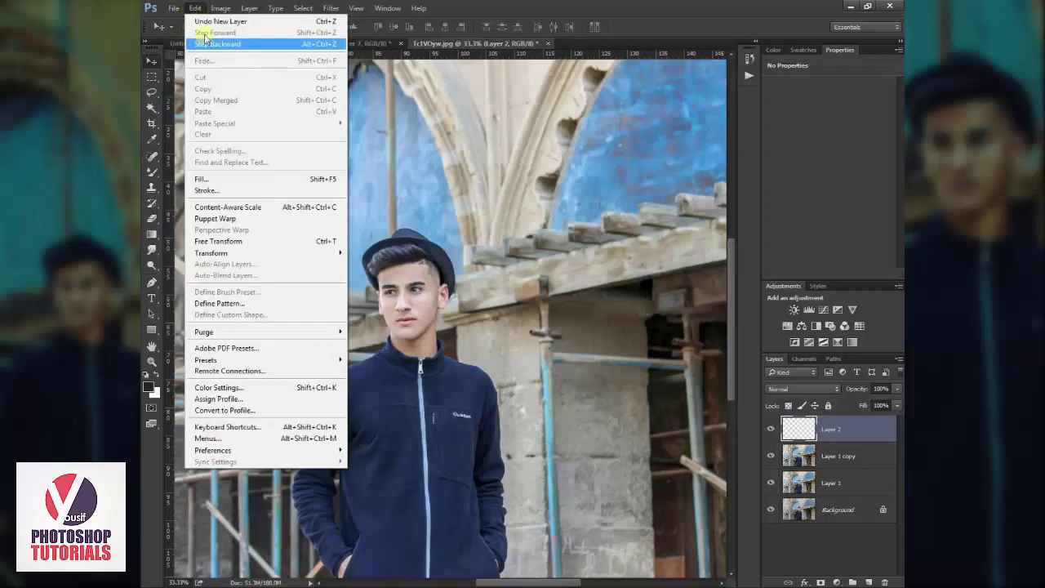
pyautogui.click(306, 187)
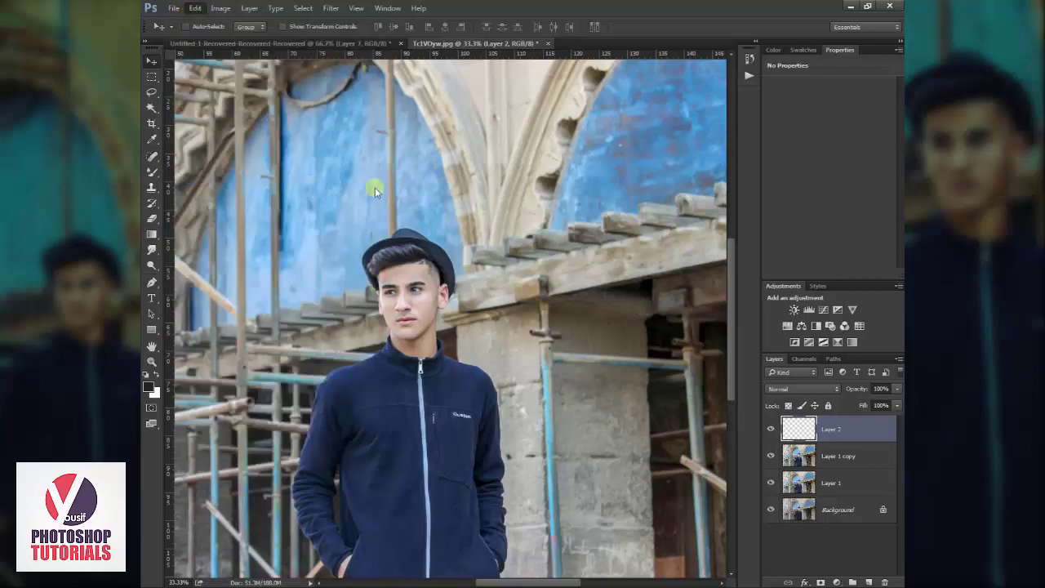
pyautogui.click(539, 179)
pyautogui.click(539, 178)
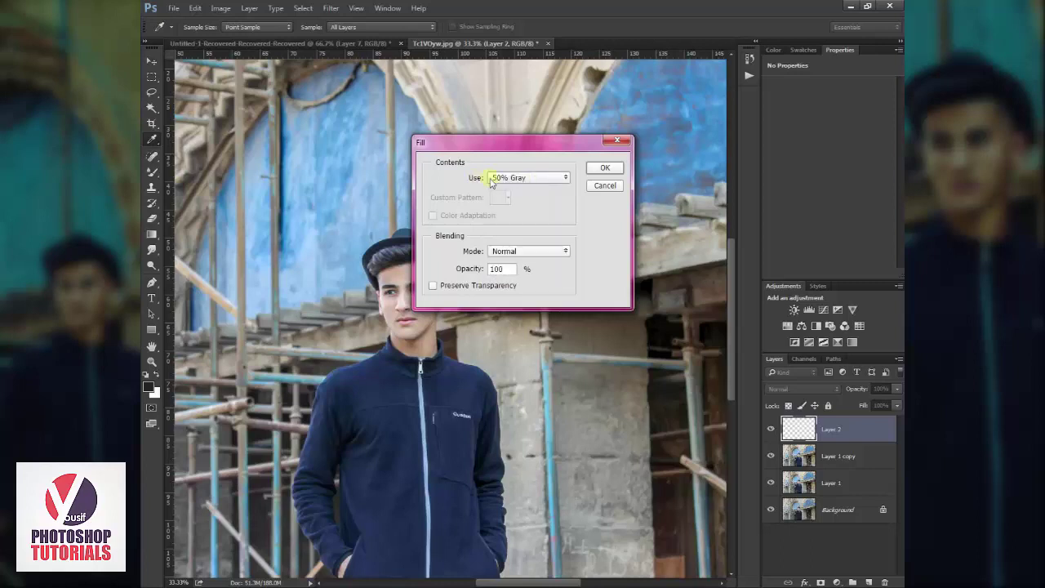
pyautogui.click(520, 265)
pyautogui.click(601, 168)
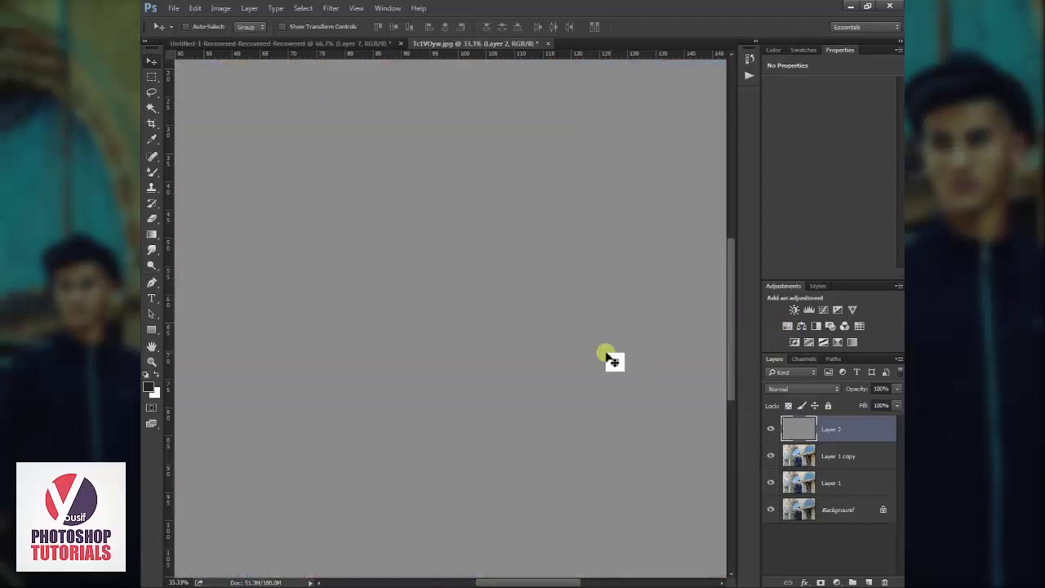
# - Zoom out to see the whole gray-filled canvas
pyautogui.hotkey('ctrl', '-')
pyautogui.press('z')
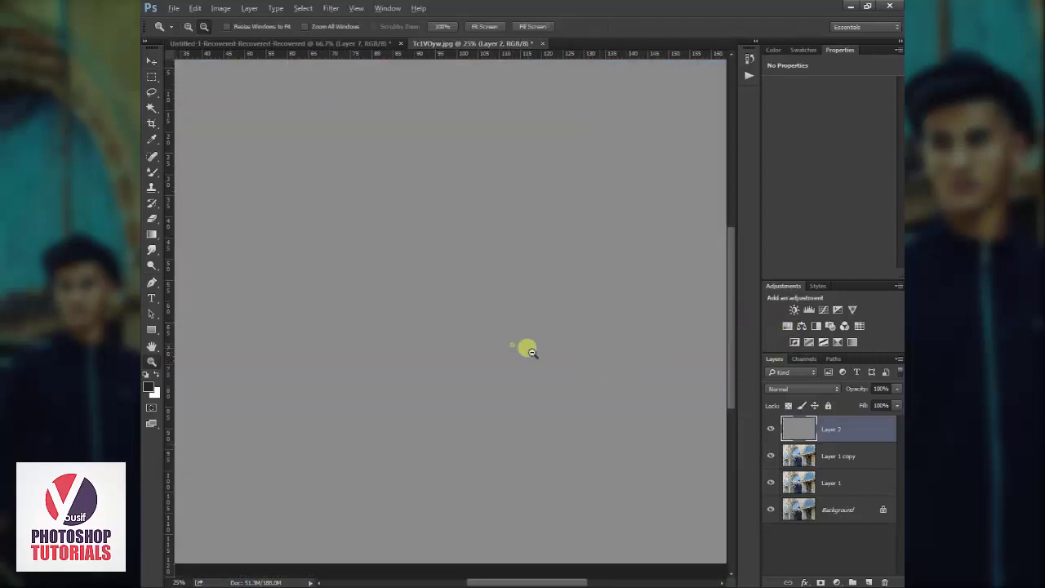
pyautogui.hotkey('ctrl', '-')
pyautogui.click(197, 10)
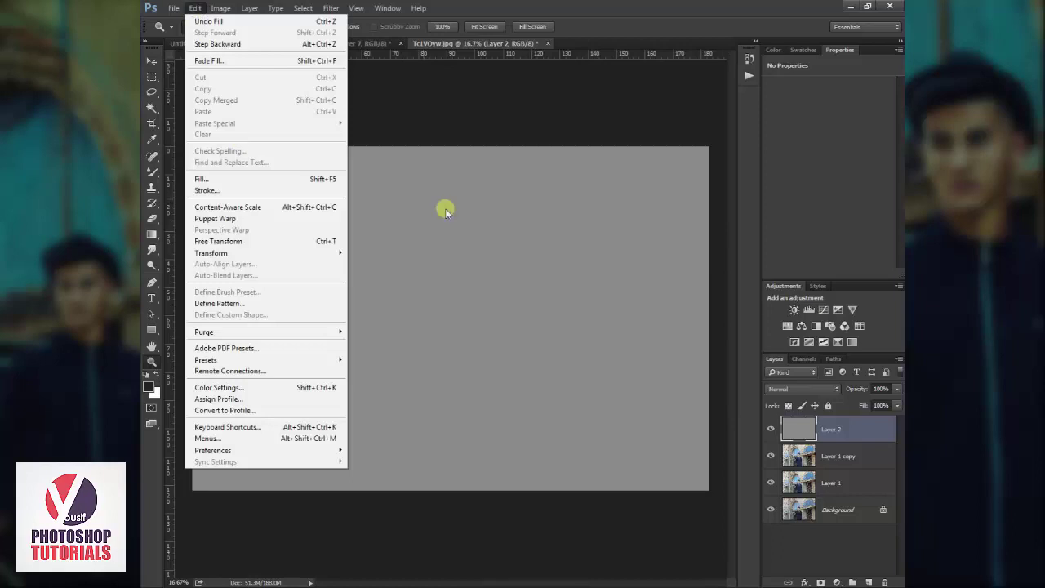
pyautogui.click(523, 245)
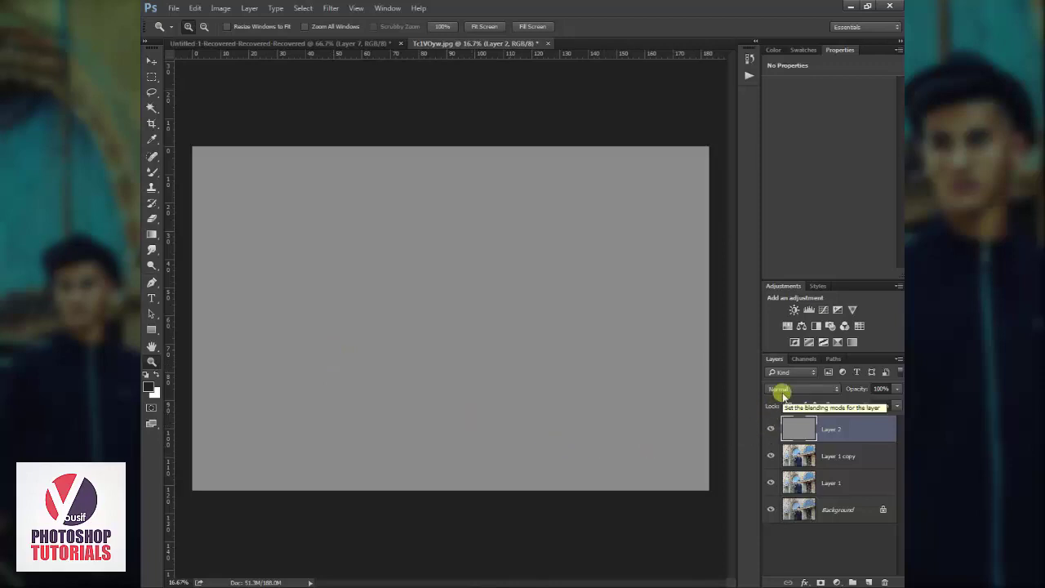
# - Set the gray Layer 2 to Overlay blend mode and make Layer 2 the active layer
pyautogui.click(789, 395)
pyautogui.click(788, 395)
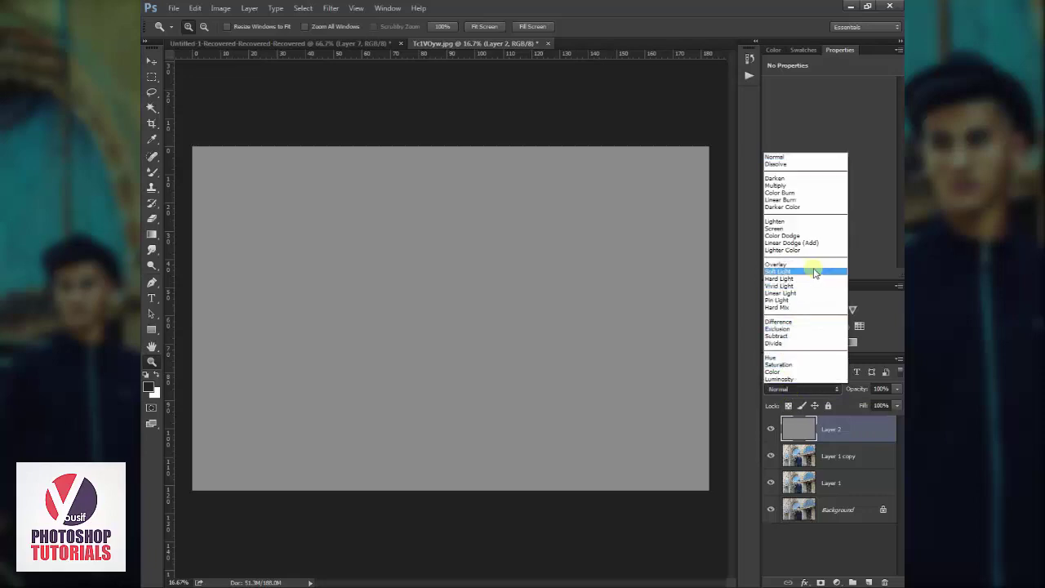
pyautogui.click(806, 265)
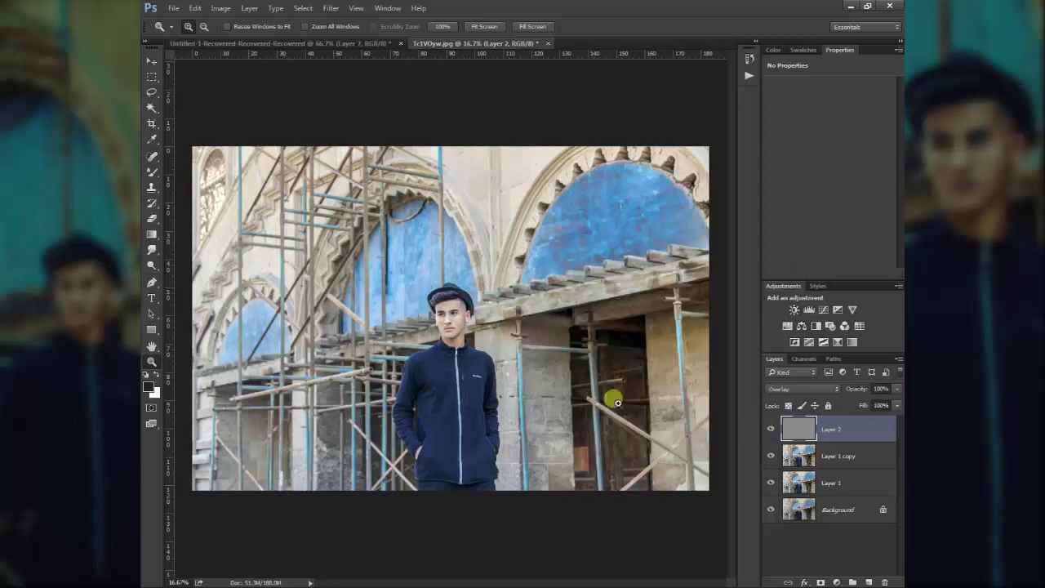
pyautogui.click(513, 355)
pyautogui.click(460, 318)
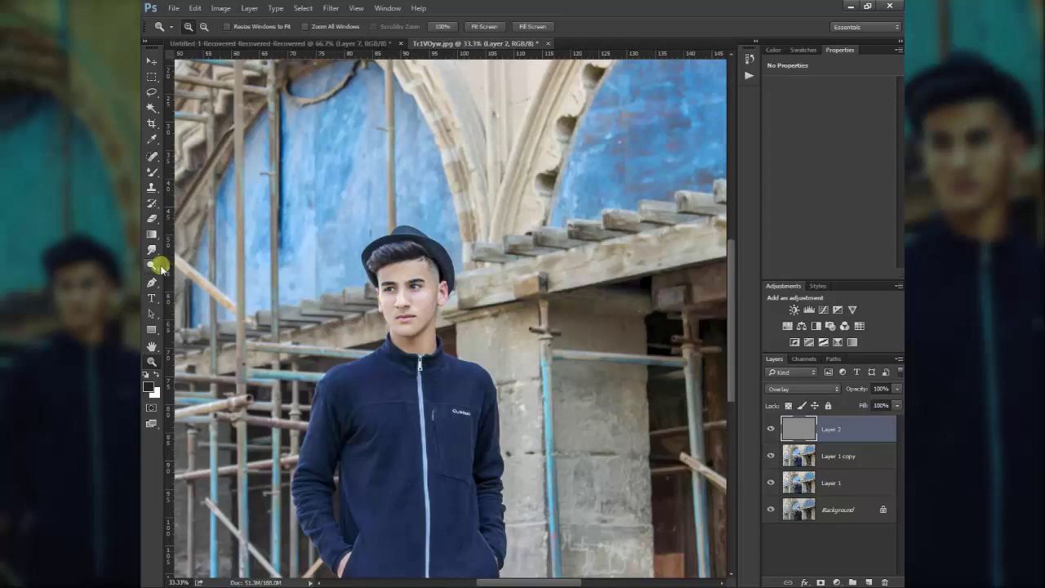
pyautogui.click(829, 461)
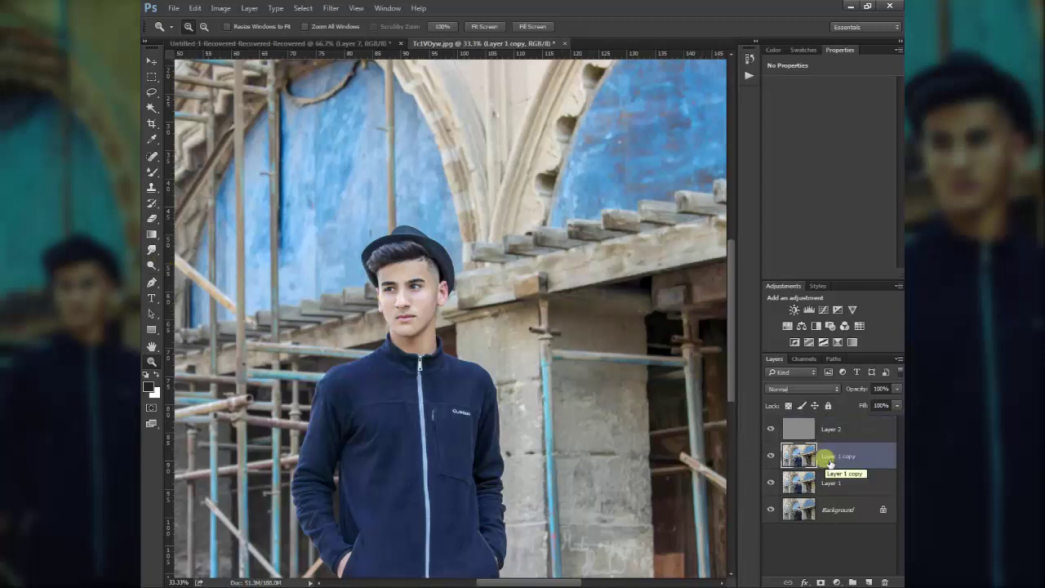
pyautogui.click(833, 432)
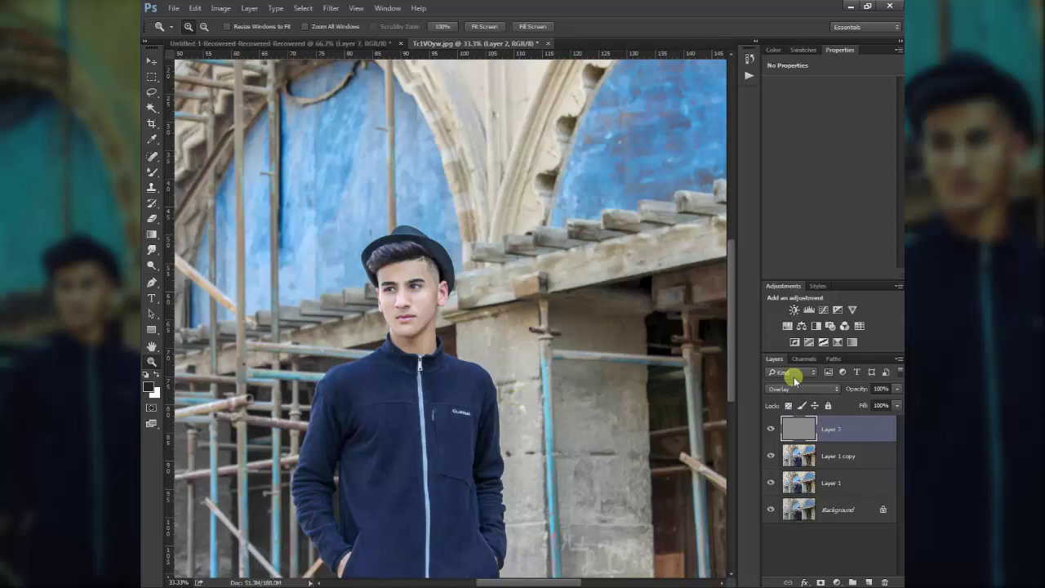
# - Zoom in and center the face, keeping Layer 2 blended as Overlay
pyautogui.click(403, 298)
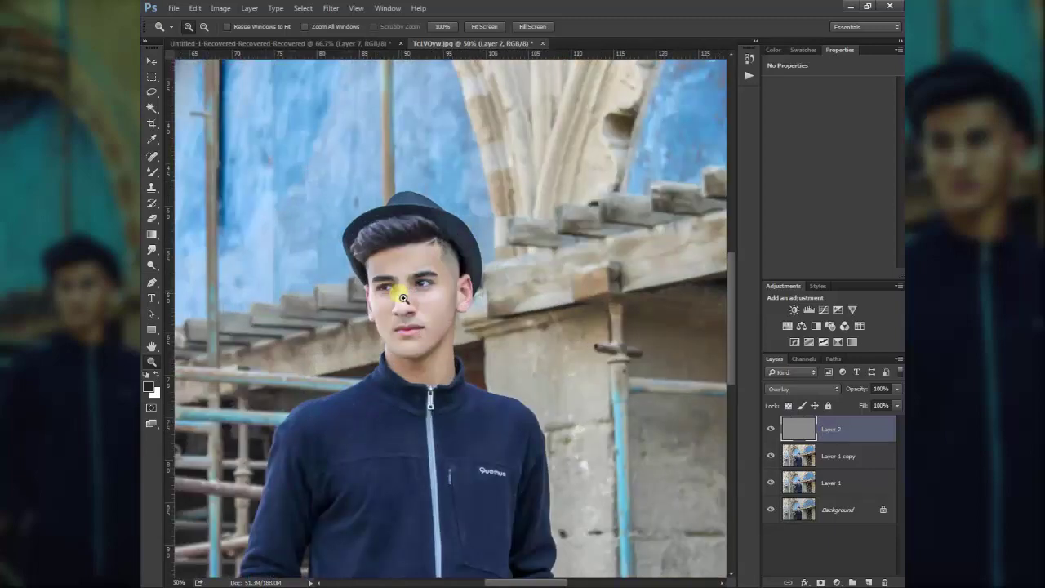
pyautogui.click(403, 298)
pyautogui.click(401, 302)
pyautogui.moveTo(389, 303); pyautogui.dragTo(438, 318)
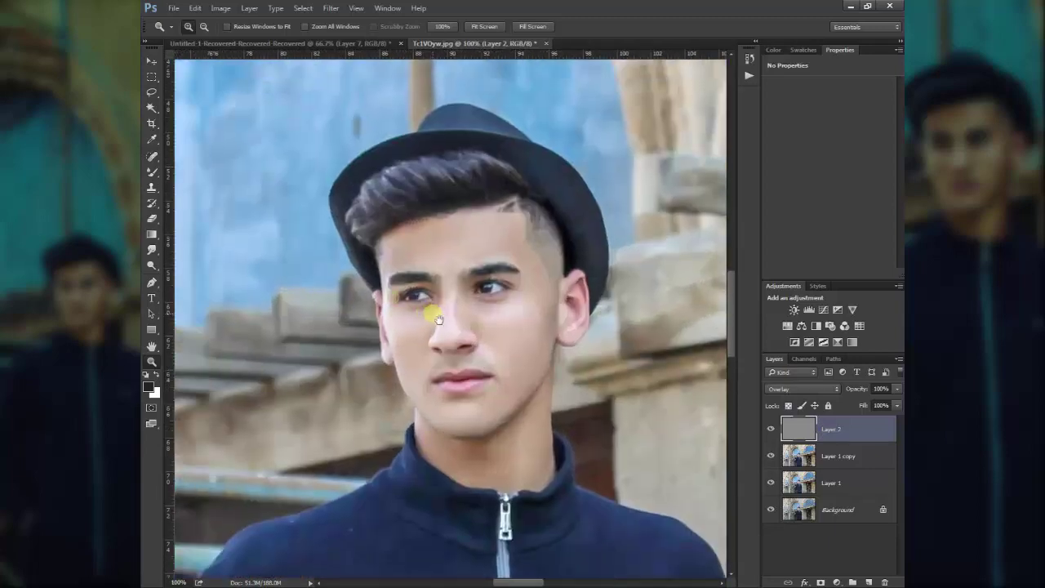
pyautogui.click(795, 388)
pyautogui.click(793, 266)
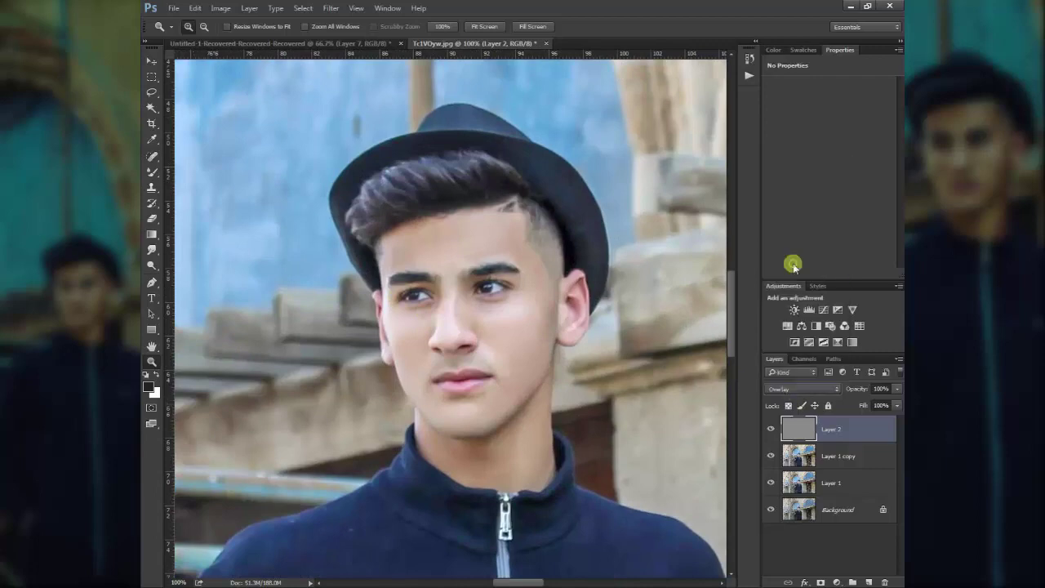
# - Dodge the forehead, temple and jawline on Layer 2 at Midtones, about 17% exposure
pyautogui.click(151, 265)
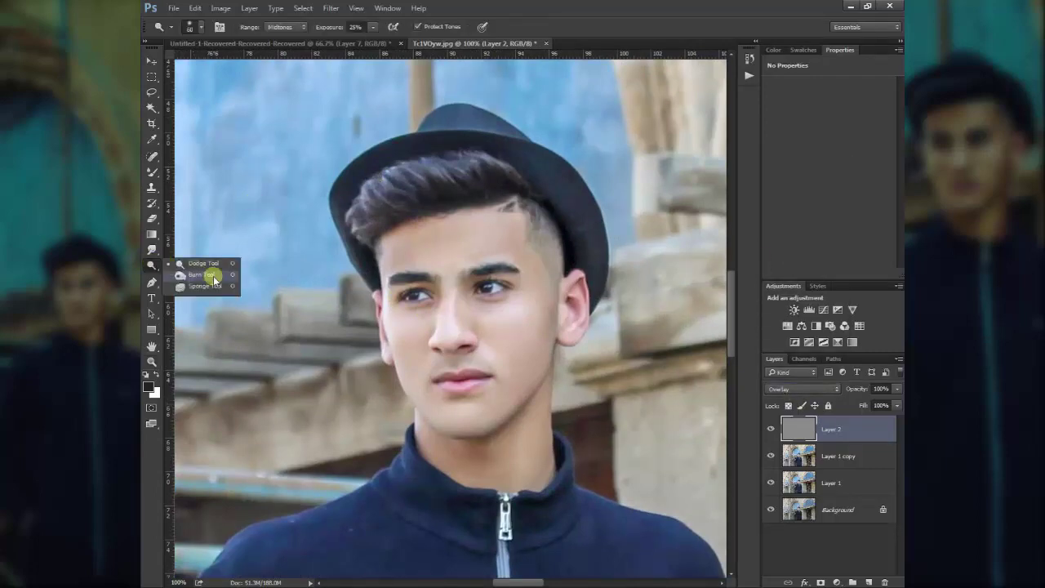
pyautogui.click(201, 276)
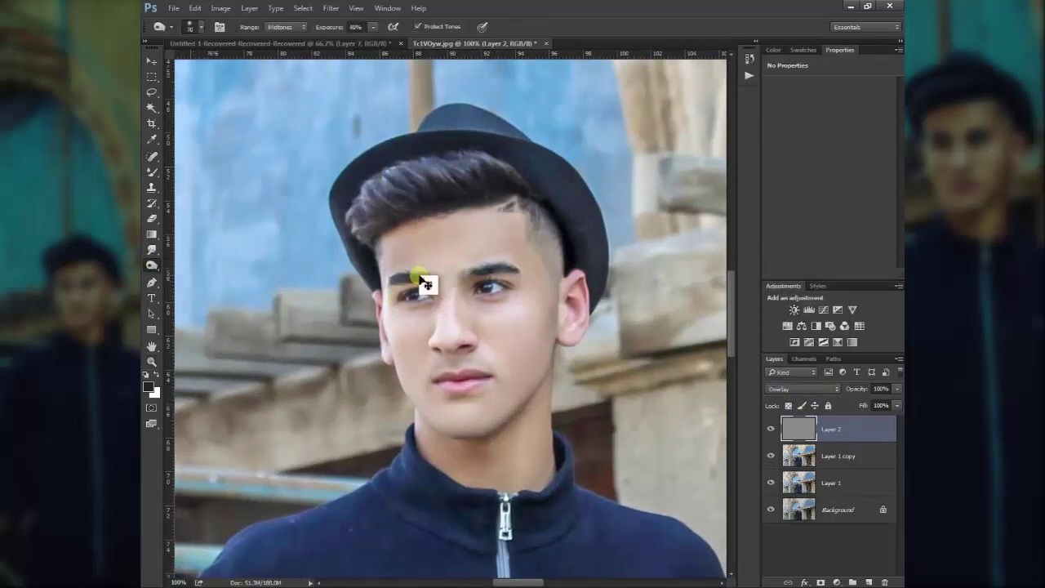
pyautogui.scroll(1, 427, 284)
pyautogui.scroll(1, 420, 273)
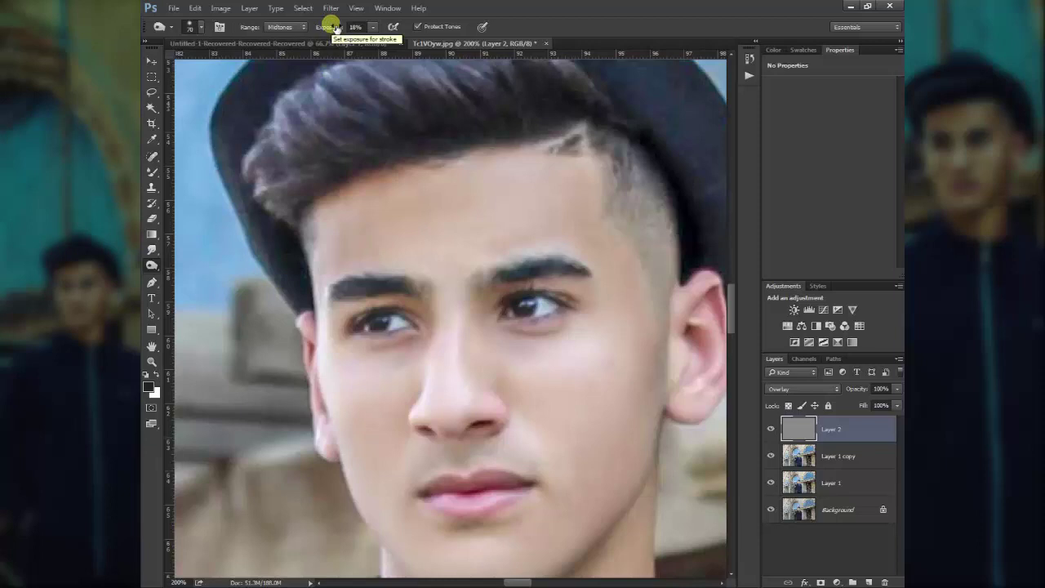
pyautogui.press('[')
pyautogui.press('[')
pyautogui.press('[')
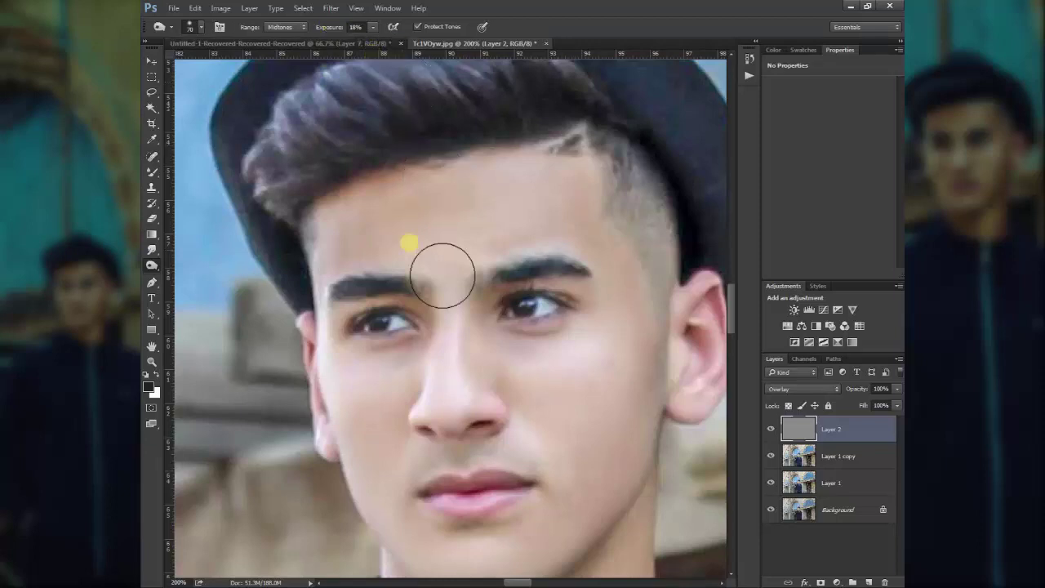
pyautogui.press('[')
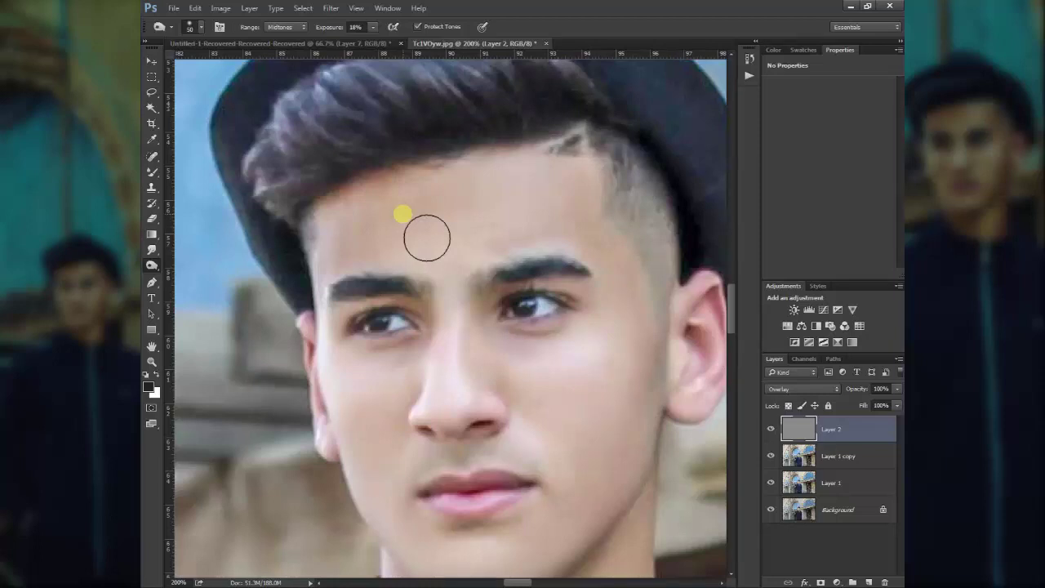
pyautogui.moveTo(426, 237)
pyautogui.mouseDown()
pyautogui.moveTo(385, 242)
pyautogui.moveTo(421, 261)
pyautogui.moveTo(382, 227)
pyautogui.mouseUp()
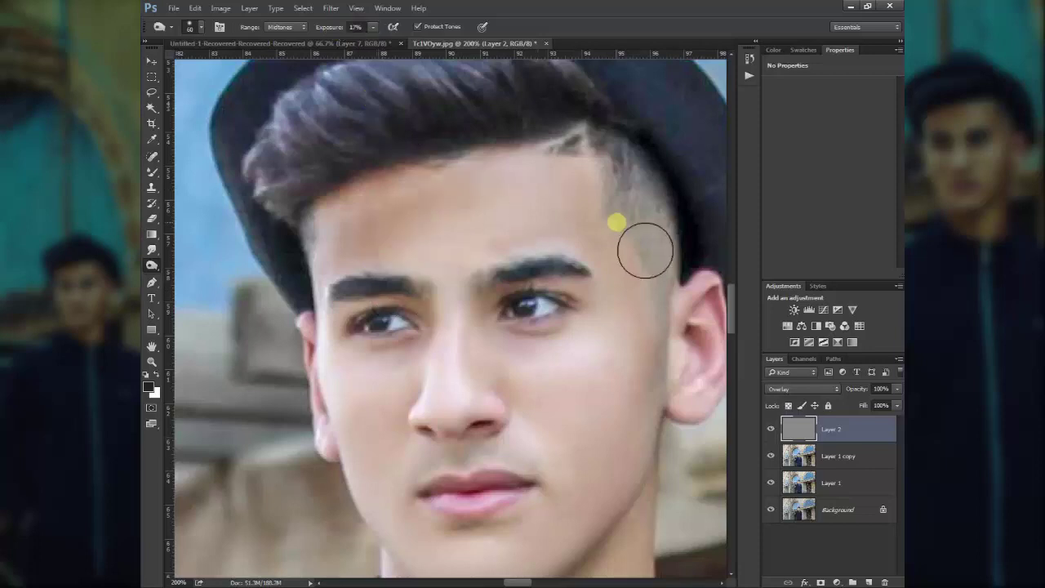
pyautogui.moveTo(641, 251)
pyautogui.mouseDown()
pyautogui.moveTo(611, 221)
pyautogui.moveTo(682, 351)
pyautogui.moveTo(659, 531)
pyautogui.moveTo(642, 555)
pyautogui.mouseUp()
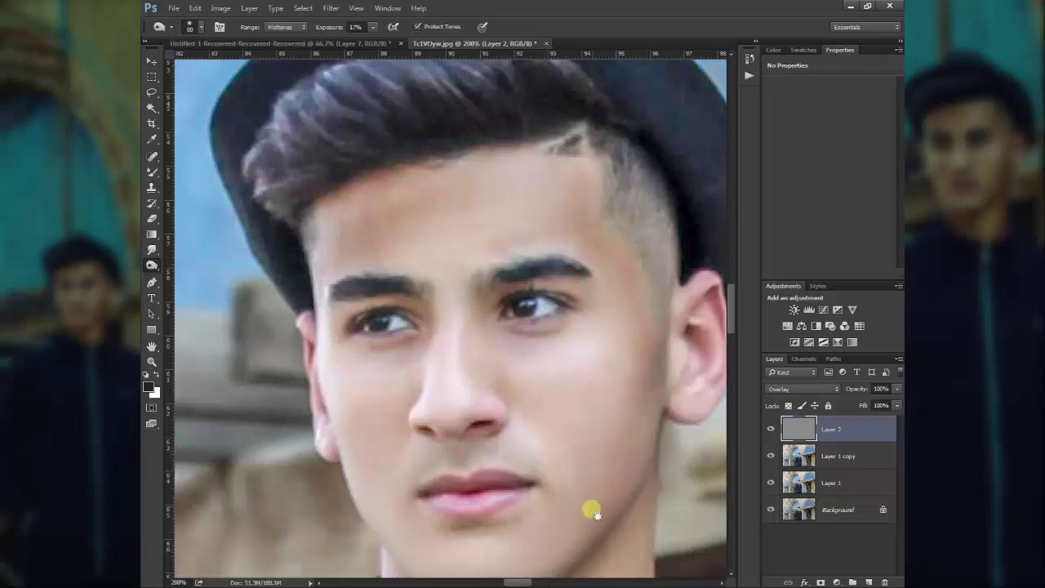
pyautogui.moveTo(655, 520)
pyautogui.mouseDown()
pyautogui.moveTo(639, 412)
pyautogui.moveTo(522, 525)
pyautogui.moveTo(537, 531)
pyautogui.moveTo(550, 518)
pyautogui.moveTo(463, 513)
pyautogui.mouseUp()
# - Try Soft Light on Layer 2, compare it on and off, then return to Overlay
pyautogui.click(802, 388)
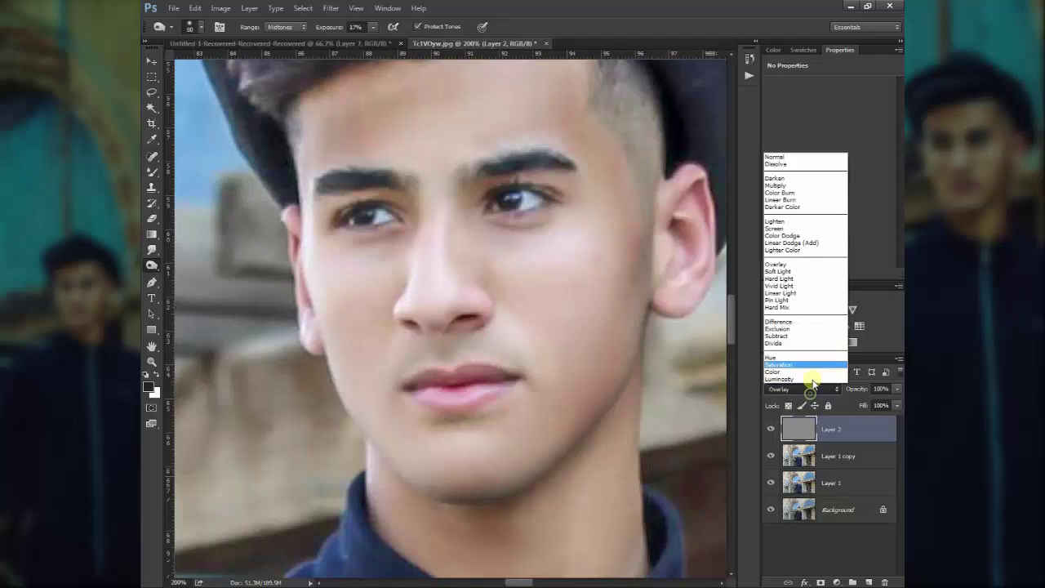
pyautogui.click(789, 273)
pyautogui.click(770, 428)
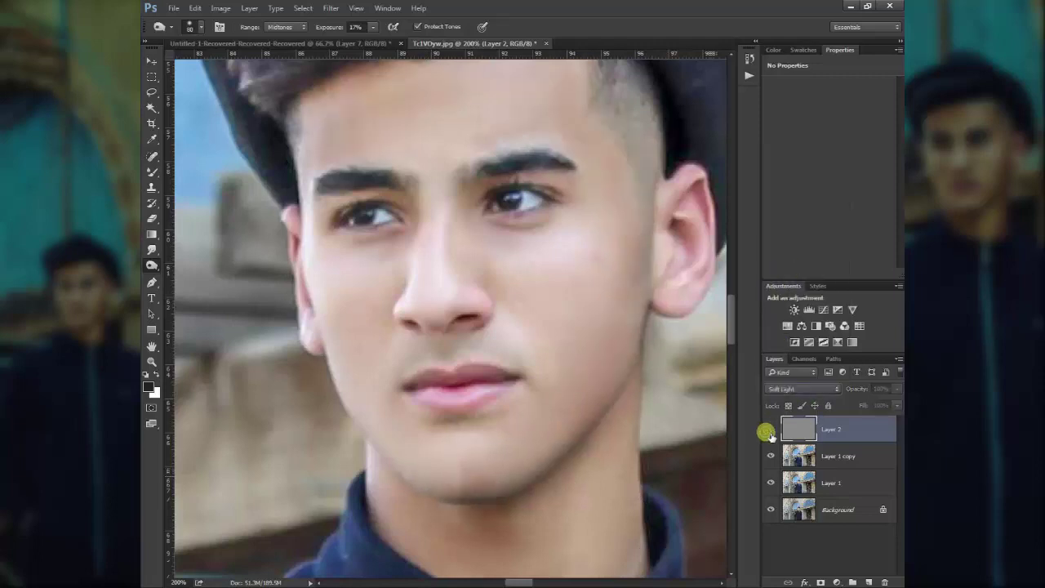
pyautogui.click(769, 427)
pyautogui.click(803, 389)
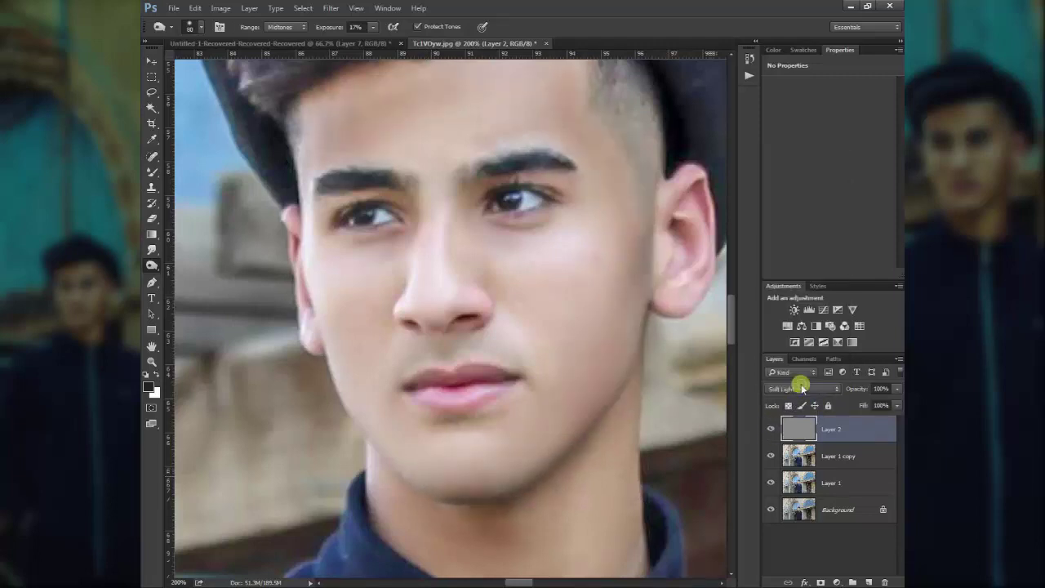
# - Dodge along the chin and jaw up to the lip corner on Layer 2
pyautogui.moveTo(655, 323); pyautogui.dragTo(671, 433)
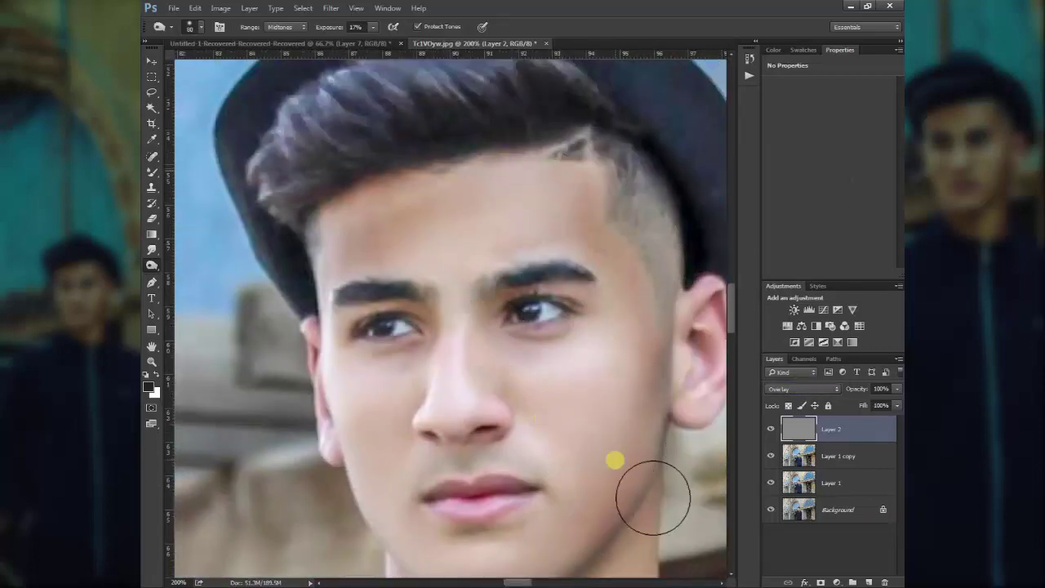
pyautogui.moveTo(569, 514); pyautogui.dragTo(550, 427)
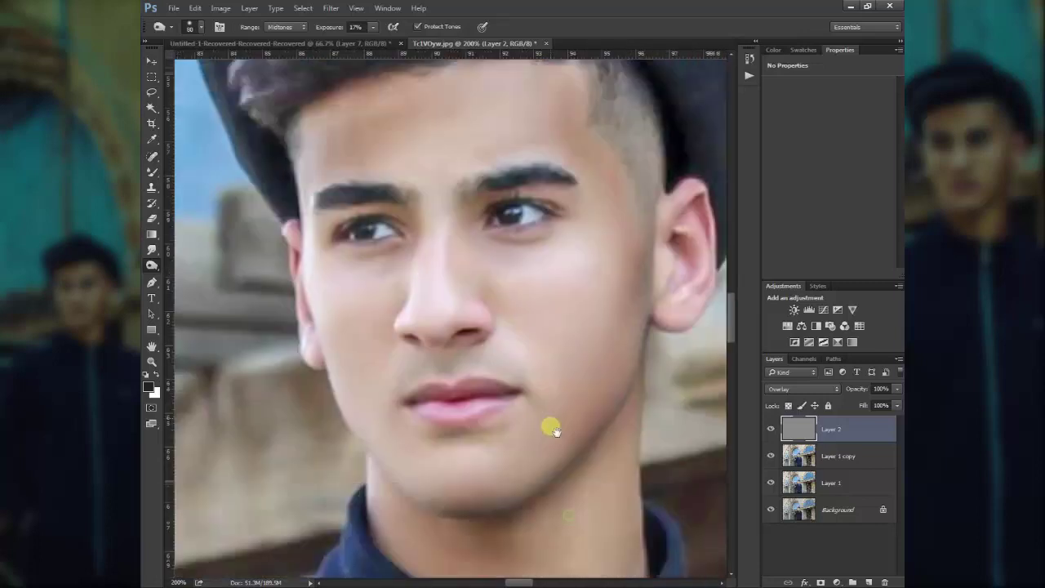
pyautogui.press('[')
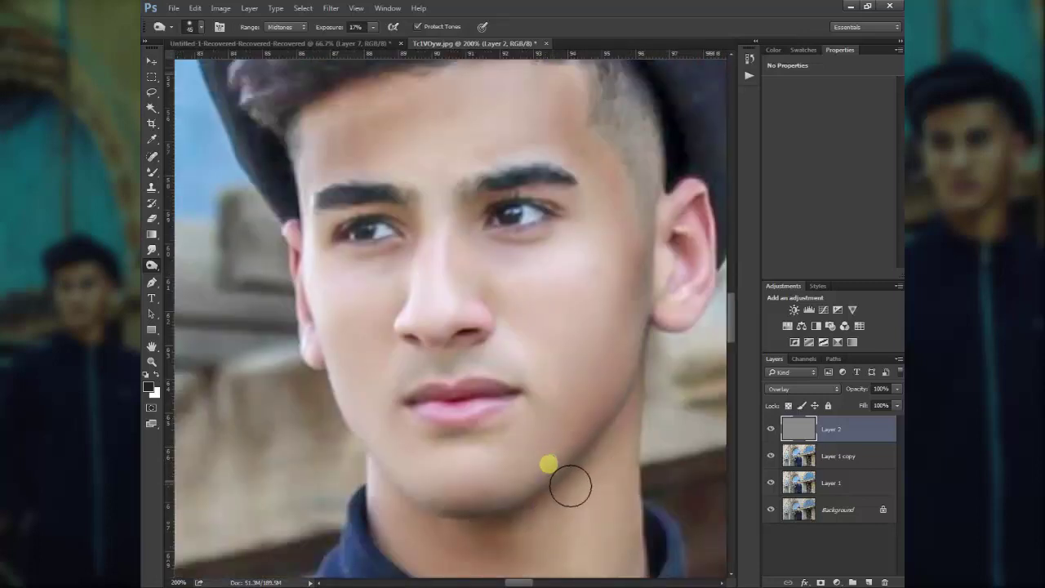
pyautogui.moveTo(559, 505)
pyautogui.mouseDown()
pyautogui.moveTo(486, 506)
pyautogui.moveTo(439, 447)
pyautogui.mouseUp()
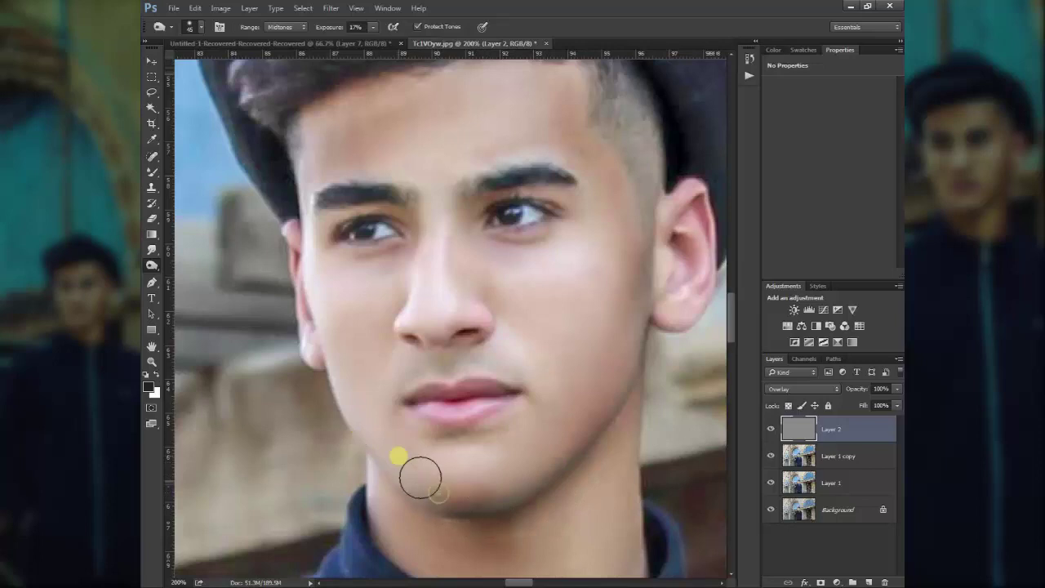
pyautogui.press('[')
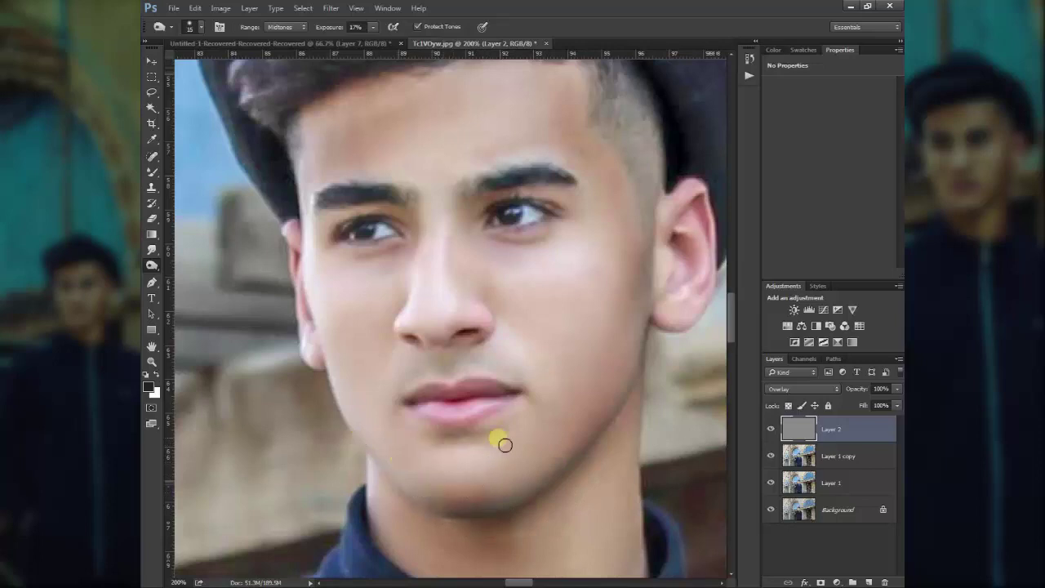
pyautogui.press(']')
pyautogui.press(']')
pyautogui.press(']')
pyautogui.moveTo(560, 524)
pyautogui.mouseDown()
pyautogui.moveTo(517, 378)
pyautogui.moveTo(470, 373)
pyautogui.moveTo(538, 396)
pyautogui.moveTo(458, 379)
pyautogui.mouseUp()
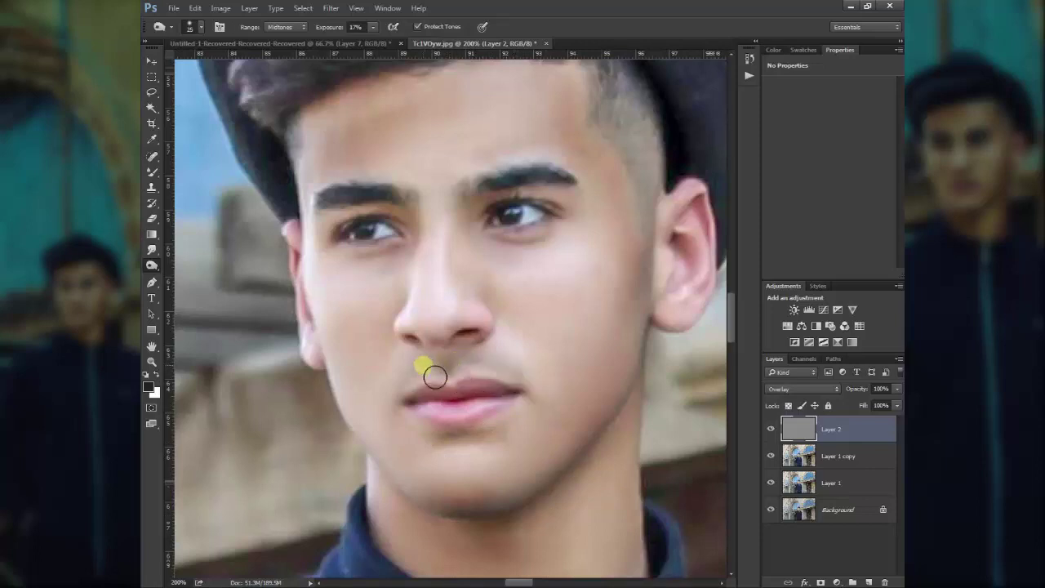
# - Dodge the upper lip and the skin along the sides of the nose
pyautogui.moveTo(435, 376)
pyautogui.mouseDown()
pyautogui.moveTo(420, 392)
pyautogui.moveTo(441, 377)
pyautogui.moveTo(492, 259)
pyautogui.moveTo(470, 261)
pyautogui.moveTo(497, 258)
pyautogui.moveTo(541, 364)
pyautogui.moveTo(471, 326)
pyautogui.moveTo(461, 339)
pyautogui.mouseUp()
pyautogui.press(']')
pyautogui.press(']')
pyautogui.press(']')
pyautogui.press('[')
pyautogui.press('[')
pyautogui.press('[')
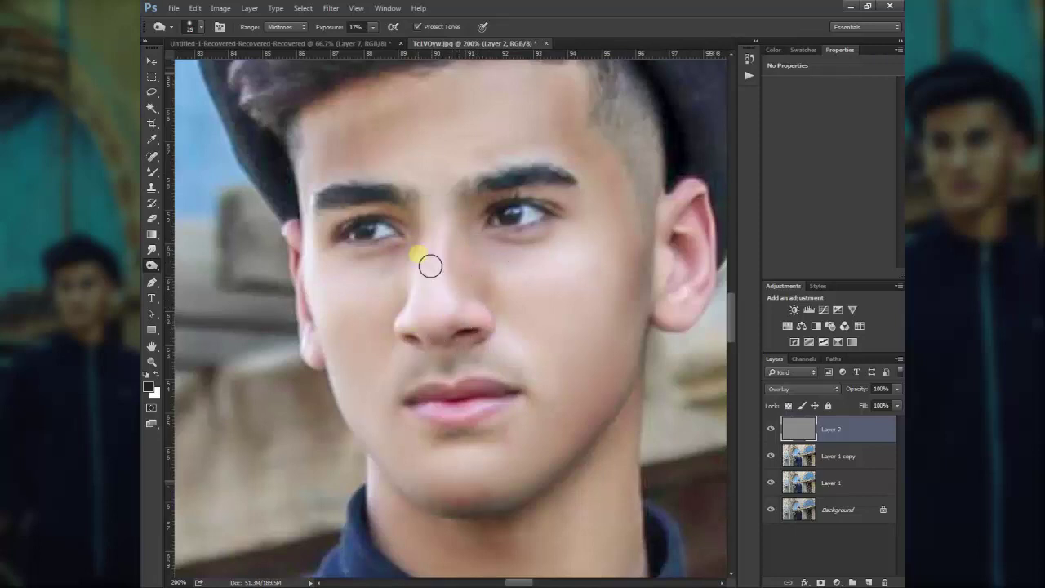
pyautogui.moveTo(421, 278); pyautogui.dragTo(429, 257)
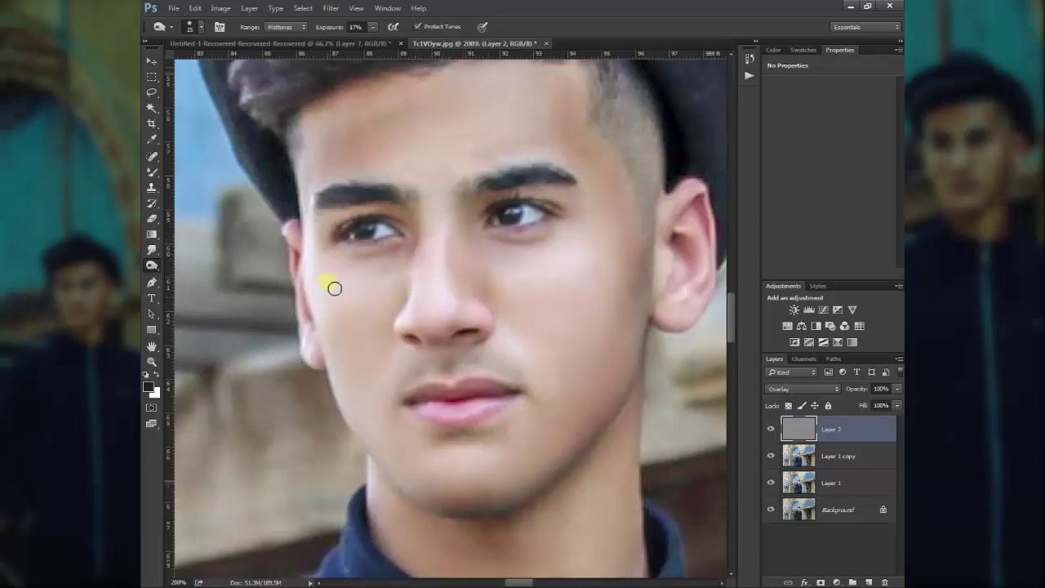
pyautogui.press(']')
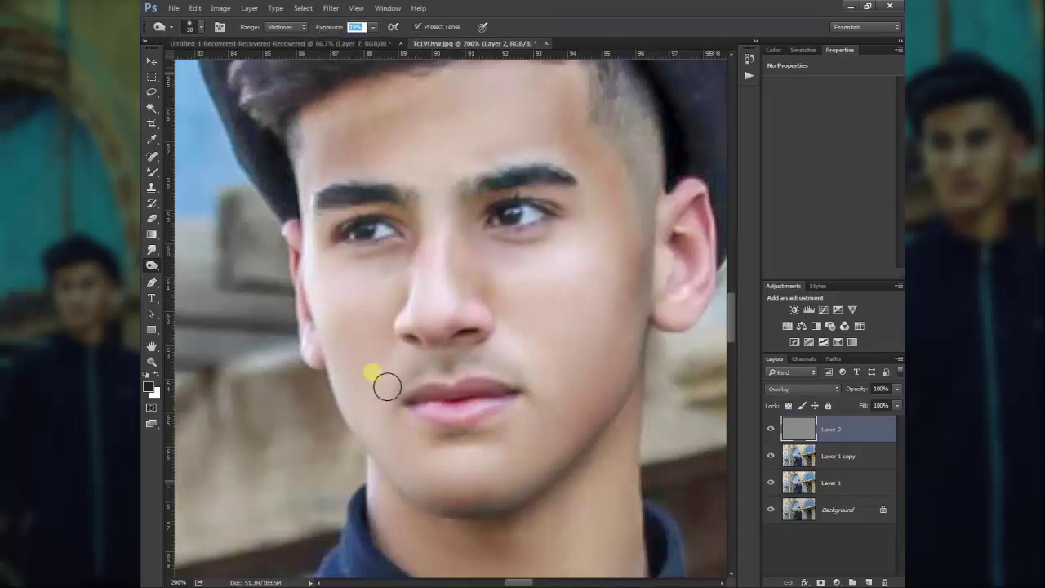
pyautogui.click(151, 266)
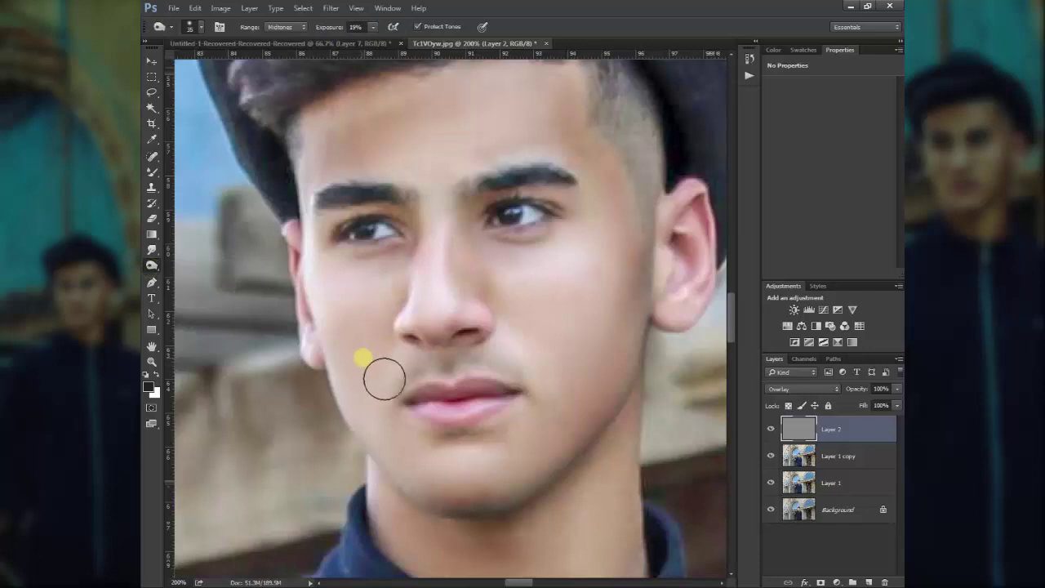
pyautogui.press(']')
pyautogui.press(']')
# - Dodge the cheek and skin beside the nose, under the lips, the chin and the neck
pyautogui.moveTo(397, 349)
pyautogui.mouseDown()
pyautogui.moveTo(376, 356)
pyautogui.moveTo(500, 509)
pyautogui.moveTo(487, 545)
pyautogui.moveTo(532, 430)
pyautogui.moveTo(488, 413)
pyautogui.moveTo(434, 421)
pyautogui.moveTo(481, 408)
pyautogui.mouseUp()
pyautogui.press('[')
pyautogui.press('[')
pyautogui.press(']')
pyautogui.press(']')
pyautogui.press('[')
pyautogui.press('[')
pyautogui.press('[')
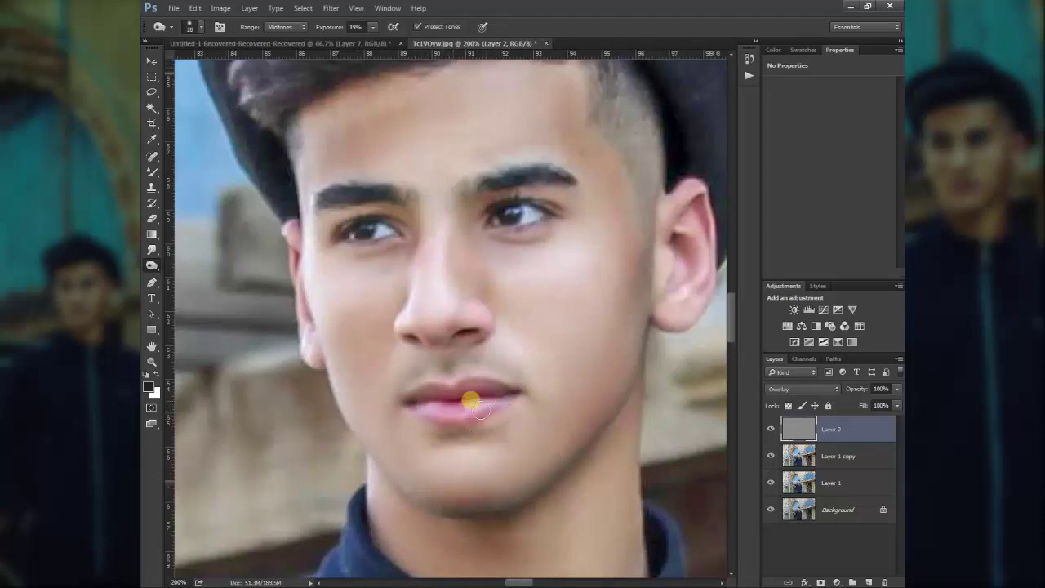
pyautogui.press(']')
pyautogui.moveTo(498, 357)
pyautogui.mouseDown()
pyautogui.moveTo(519, 355)
pyautogui.moveTo(595, 275)
pyautogui.moveTo(571, 296)
pyautogui.moveTo(544, 240)
pyautogui.moveTo(585, 214)
pyautogui.moveTo(496, 217)
pyautogui.moveTo(587, 213)
pyautogui.moveTo(541, 202)
pyautogui.moveTo(567, 248)
pyautogui.moveTo(515, 256)
pyautogui.moveTo(466, 291)
pyautogui.moveTo(405, 225)
pyautogui.moveTo(365, 235)
pyautogui.moveTo(364, 256)
pyautogui.moveTo(342, 149)
pyautogui.moveTo(346, 174)
pyautogui.moveTo(361, 163)
pyautogui.moveTo(509, 254)
pyautogui.moveTo(677, 292)
pyautogui.moveTo(664, 303)
pyautogui.moveTo(660, 346)
pyautogui.moveTo(564, 488)
pyautogui.moveTo(429, 482)
pyautogui.moveTo(476, 562)
pyautogui.mouseUp()
pyautogui.press(']')
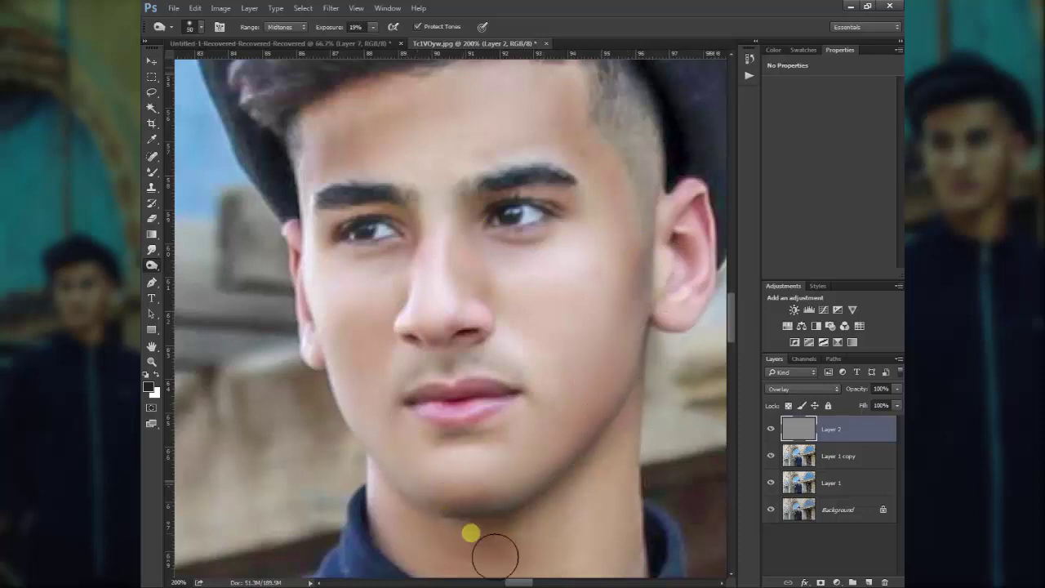
pyautogui.moveTo(632, 523)
pyautogui.mouseDown()
pyautogui.moveTo(602, 411)
pyautogui.moveTo(601, 427)
pyautogui.moveTo(632, 356)
pyautogui.moveTo(608, 450)
pyautogui.moveTo(618, 366)
pyautogui.moveTo(601, 422)
pyautogui.moveTo(649, 381)
pyautogui.moveTo(484, 451)
pyautogui.moveTo(392, 443)
pyautogui.moveTo(510, 555)
pyautogui.mouseUp()
pyautogui.moveTo(450, 447)
pyautogui.mouseDown()
pyautogui.moveTo(531, 482)
pyautogui.moveTo(578, 449)
pyautogui.moveTo(549, 486)
pyautogui.moveTo(562, 552)
pyautogui.mouseUp()
# - Dodge around the nose tip, the nostril and along the nose bridge
pyautogui.moveTo(563, 483); pyautogui.dragTo(576, 560)
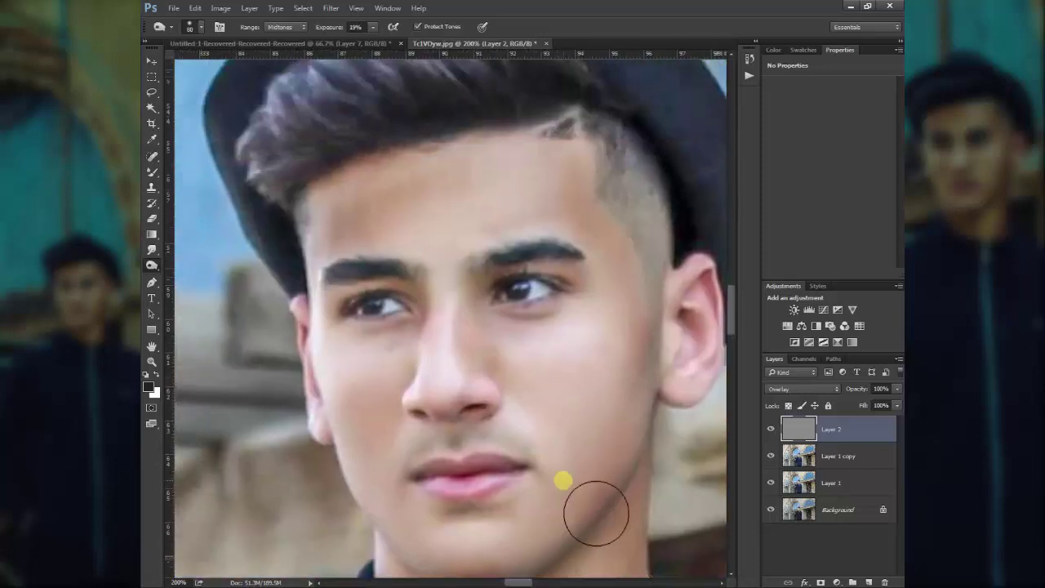
pyautogui.press('[')
pyautogui.press('[')
pyautogui.press('[')
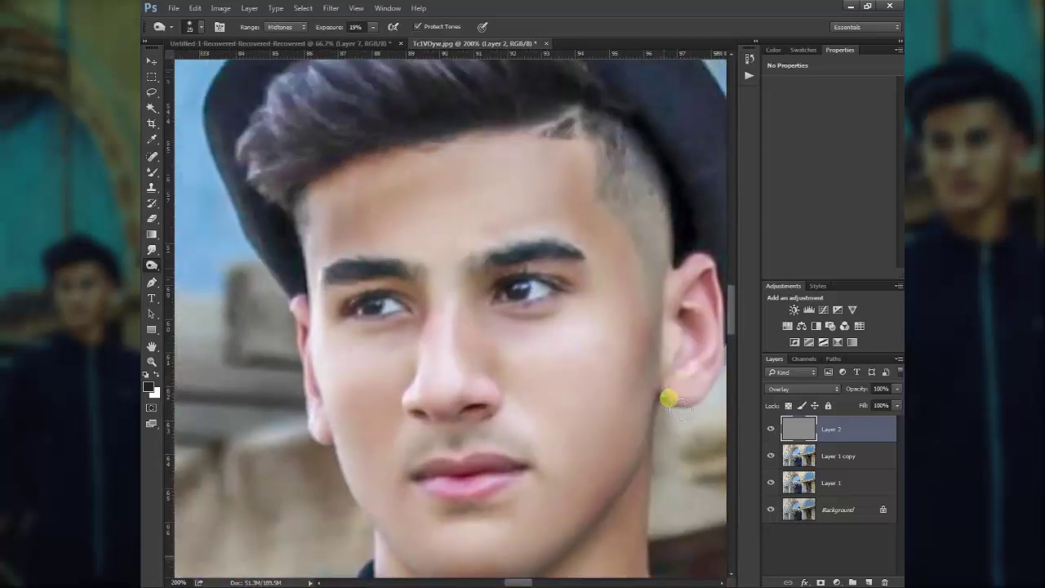
pyautogui.moveTo(677, 408)
pyautogui.mouseDown()
pyautogui.moveTo(599, 420)
pyautogui.moveTo(641, 386)
pyautogui.moveTo(609, 392)
pyautogui.moveTo(601, 334)
pyautogui.moveTo(608, 348)
pyautogui.moveTo(601, 362)
pyautogui.moveTo(581, 303)
pyautogui.moveTo(594, 307)
pyautogui.moveTo(595, 275)
pyautogui.moveTo(652, 327)
pyautogui.moveTo(567, 398)
pyautogui.moveTo(616, 416)
pyautogui.mouseUp()
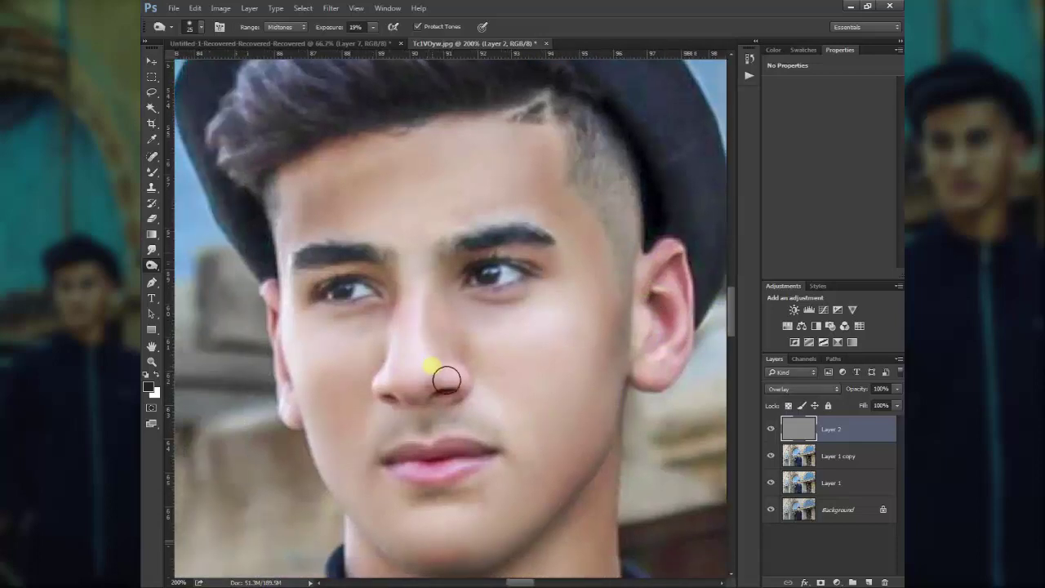
pyautogui.press(']')
pyautogui.moveTo(447, 378)
pyautogui.mouseDown()
pyautogui.moveTo(433, 398)
pyautogui.moveTo(408, 397)
pyautogui.moveTo(413, 375)
pyautogui.mouseUp()
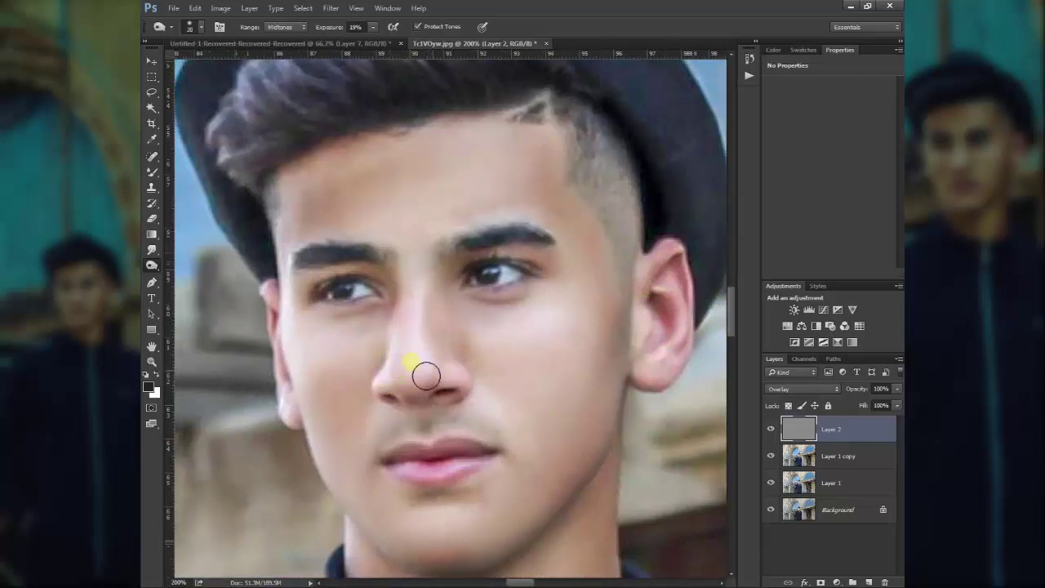
pyautogui.moveTo(476, 383)
pyautogui.mouseDown()
pyautogui.moveTo(467, 399)
pyautogui.moveTo(413, 414)
pyautogui.mouseUp()
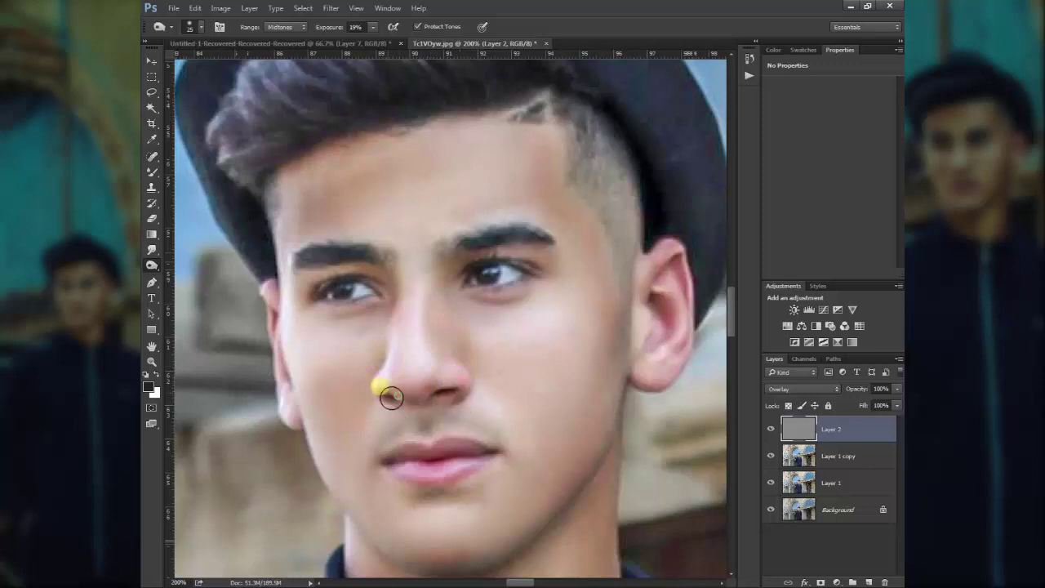
pyautogui.moveTo(415, 313)
pyautogui.mouseDown()
pyautogui.moveTo(431, 305)
pyautogui.moveTo(491, 352)
pyautogui.moveTo(515, 270)
pyautogui.moveTo(468, 266)
pyautogui.moveTo(342, 324)
pyautogui.moveTo(360, 326)
pyautogui.mouseUp()
# - Burn around the right eye and eyebrow, then return to the Dodge tool
pyautogui.rightClick(147, 263)
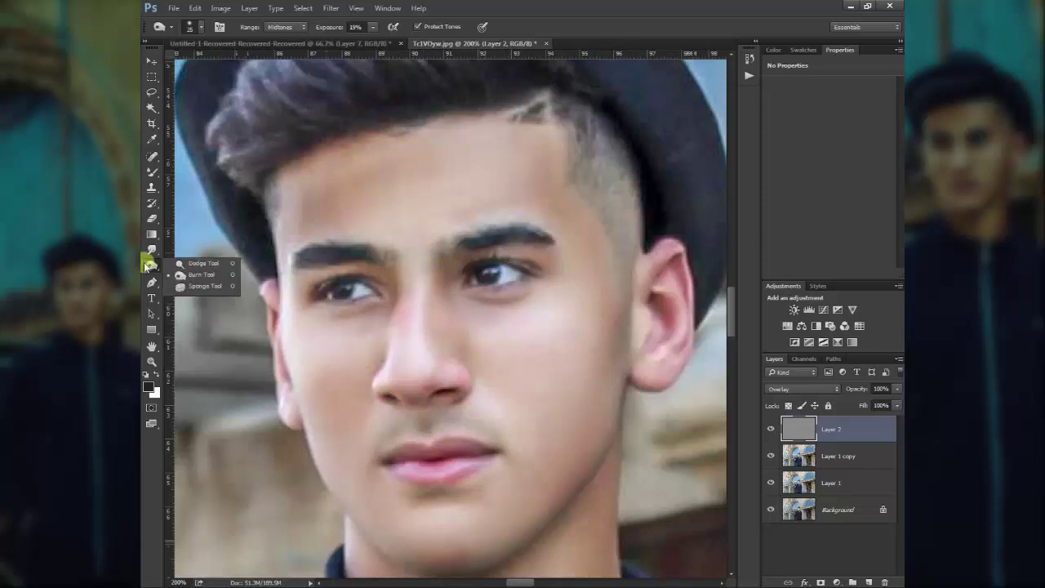
pyautogui.click(192, 278)
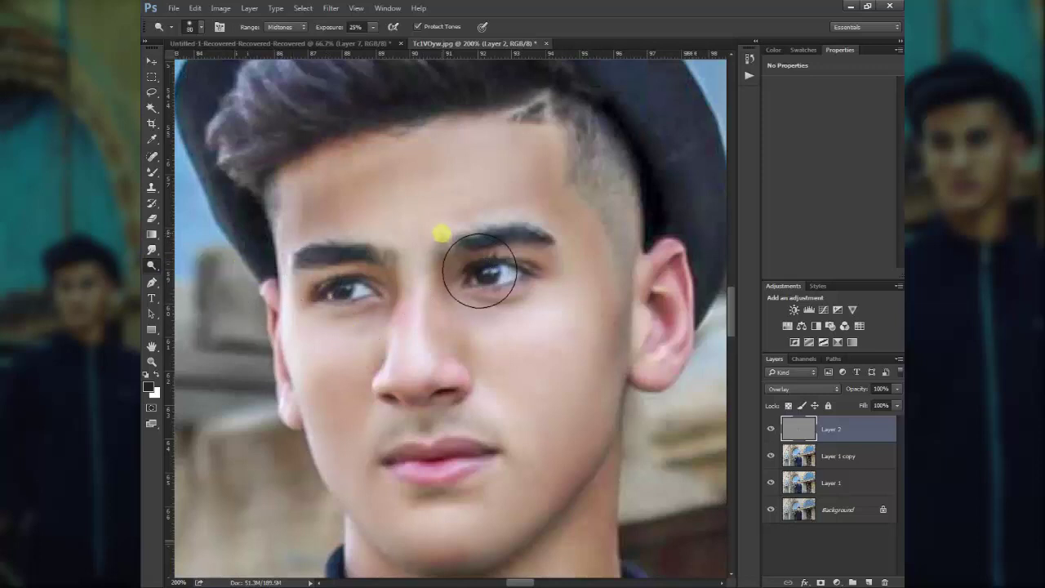
pyautogui.moveTo(477, 271); pyautogui.dragTo(501, 226)
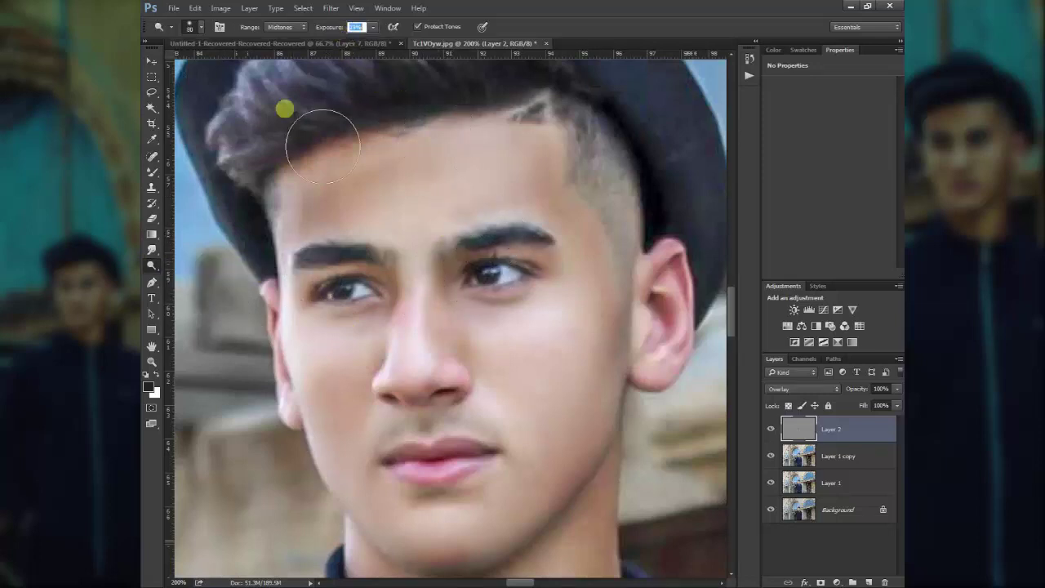
pyautogui.click(153, 253)
pyautogui.click(152, 266)
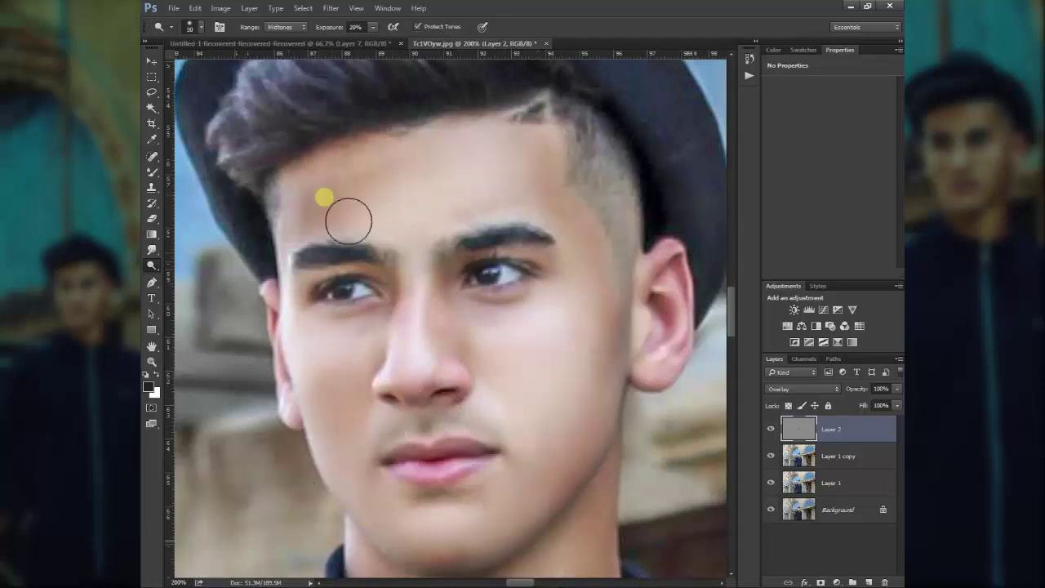
# - Dodge the forehead, temple, cheek, chin and nose at about 20-25% exposure
pyautogui.moveTo(349, 220)
pyautogui.mouseDown()
pyautogui.moveTo(308, 207)
pyautogui.moveTo(309, 353)
pyautogui.mouseUp()
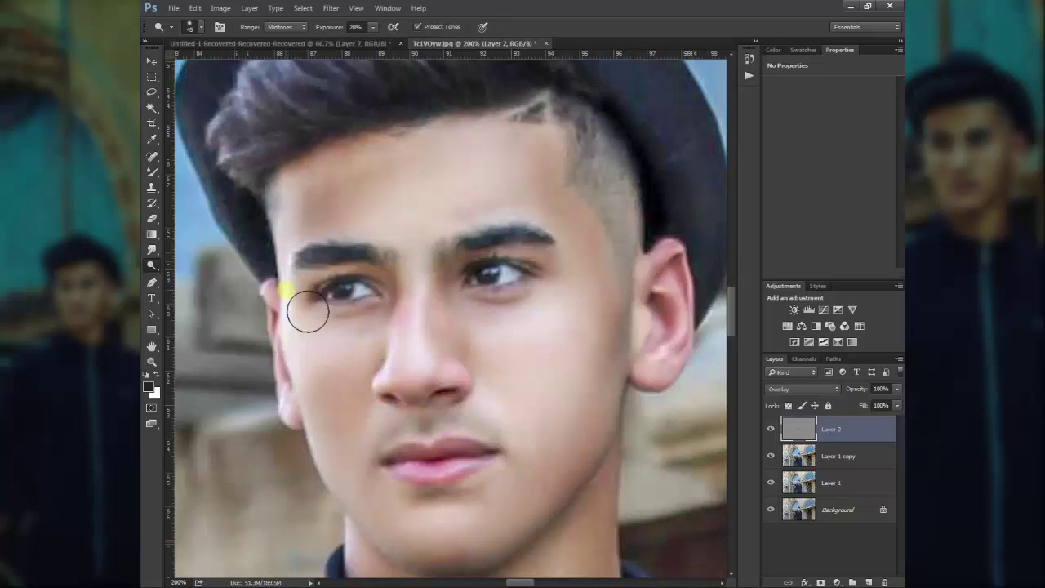
pyautogui.press('[')
pyautogui.moveTo(308, 312)
pyautogui.mouseDown()
pyautogui.moveTo(346, 501)
pyautogui.moveTo(403, 552)
pyautogui.moveTo(361, 471)
pyautogui.moveTo(368, 496)
pyautogui.moveTo(415, 541)
pyautogui.moveTo(493, 535)
pyautogui.moveTo(534, 560)
pyautogui.moveTo(487, 475)
pyautogui.mouseUp()
pyautogui.press(']')
pyautogui.press('[')
pyautogui.press('[')
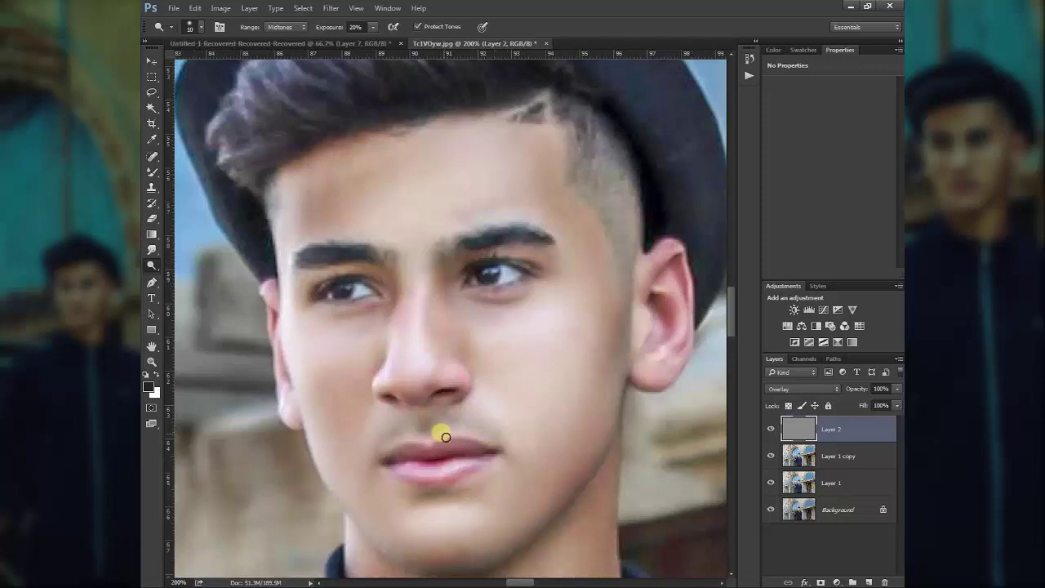
pyautogui.press(']')
pyautogui.click(318, 182)
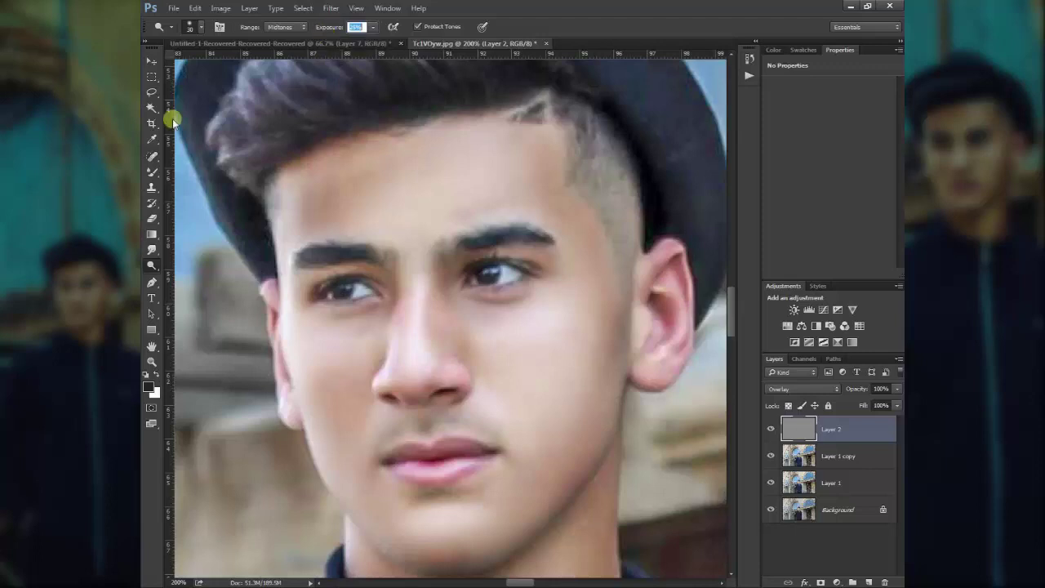
pyautogui.click(420, 367)
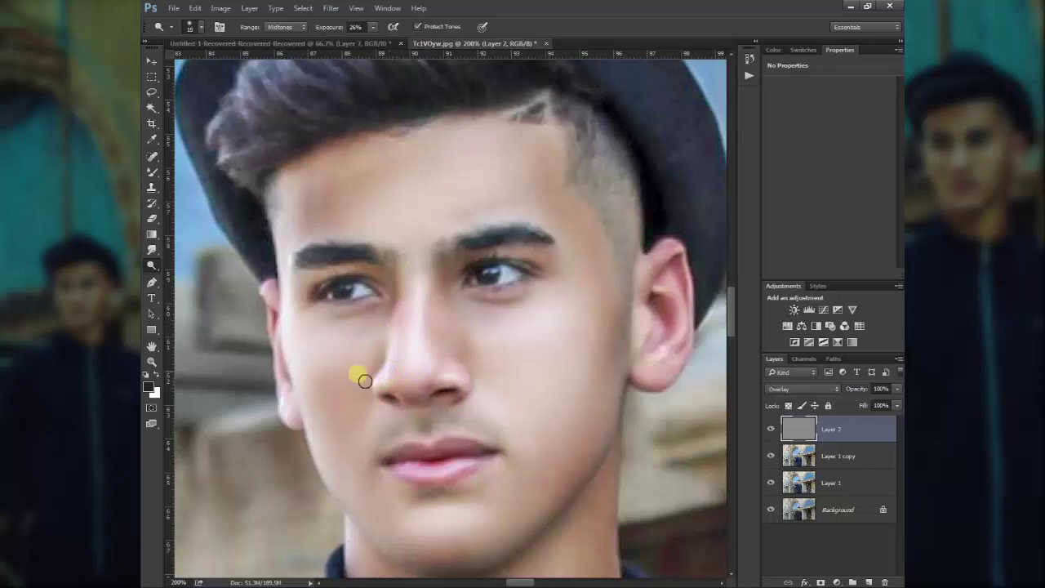
pyautogui.press(']')
pyautogui.press(']')
pyautogui.press(']')
pyautogui.press(']')
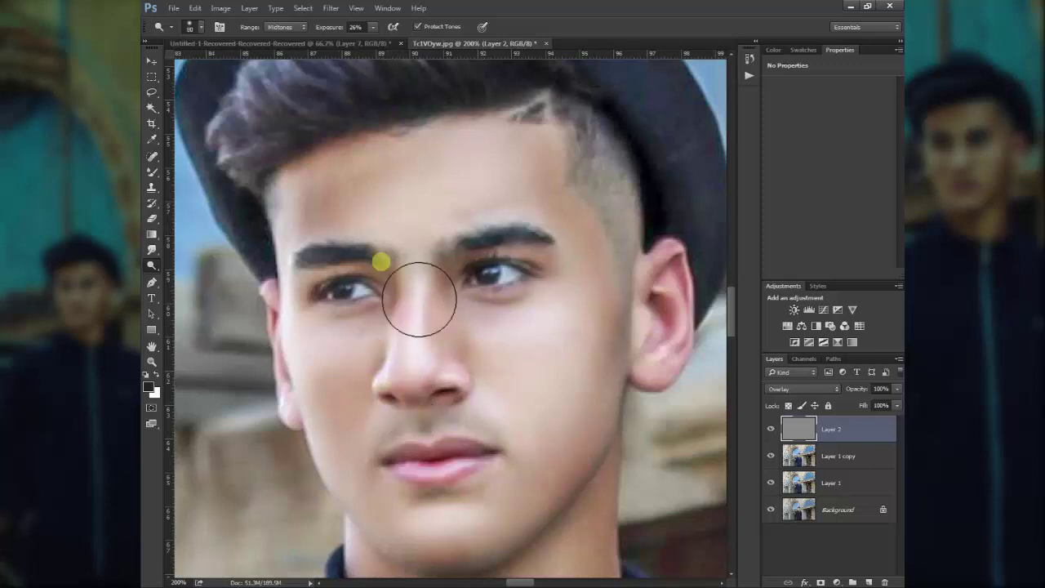
pyautogui.moveTo(473, 310)
pyautogui.mouseDown()
pyautogui.moveTo(400, 240)
pyautogui.moveTo(402, 156)
pyautogui.mouseUp()
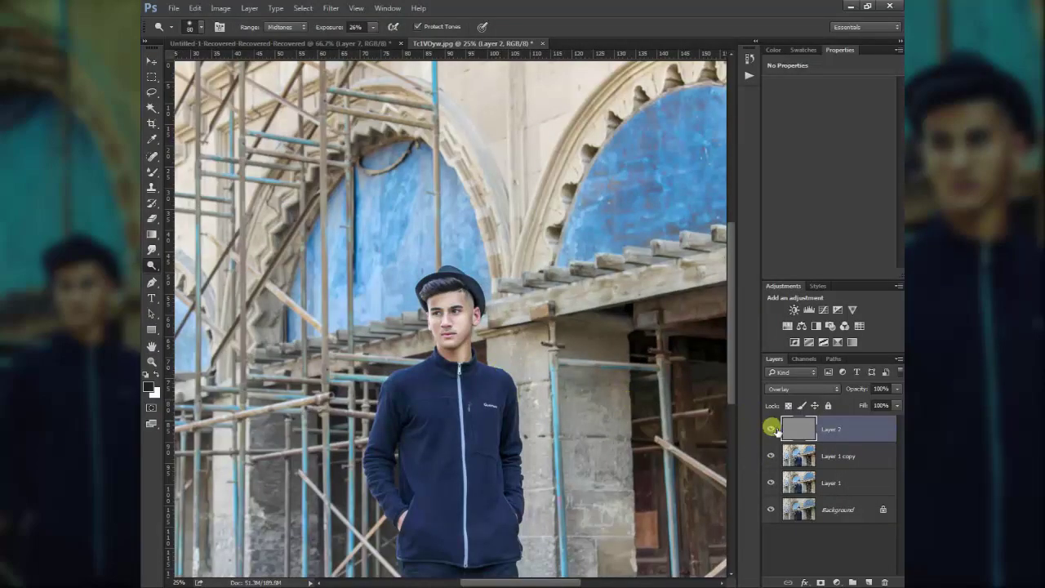
# - Toggle the Layer 2 retouch off and on to compare, zoom to fit, and bring up the adjustment layer list
pyautogui.press('z')
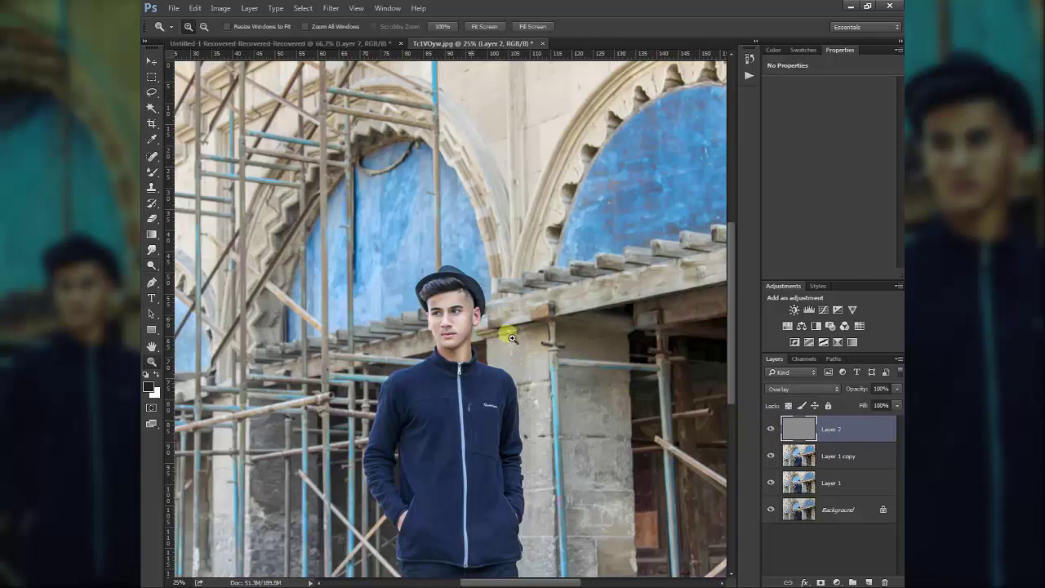
pyautogui.hotkey('ctrl', '+')
pyautogui.click(771, 429)
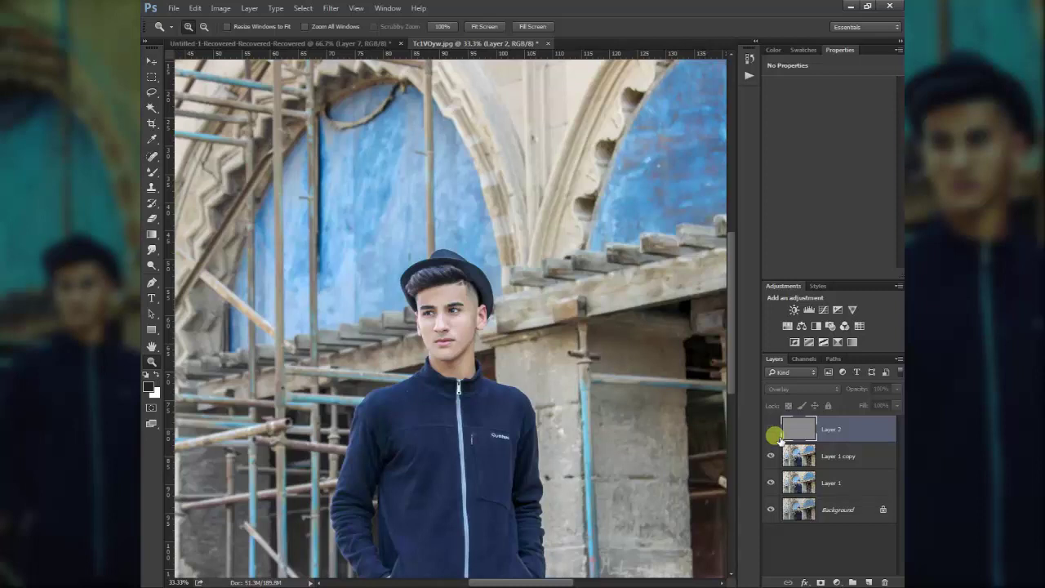
pyautogui.click(773, 433)
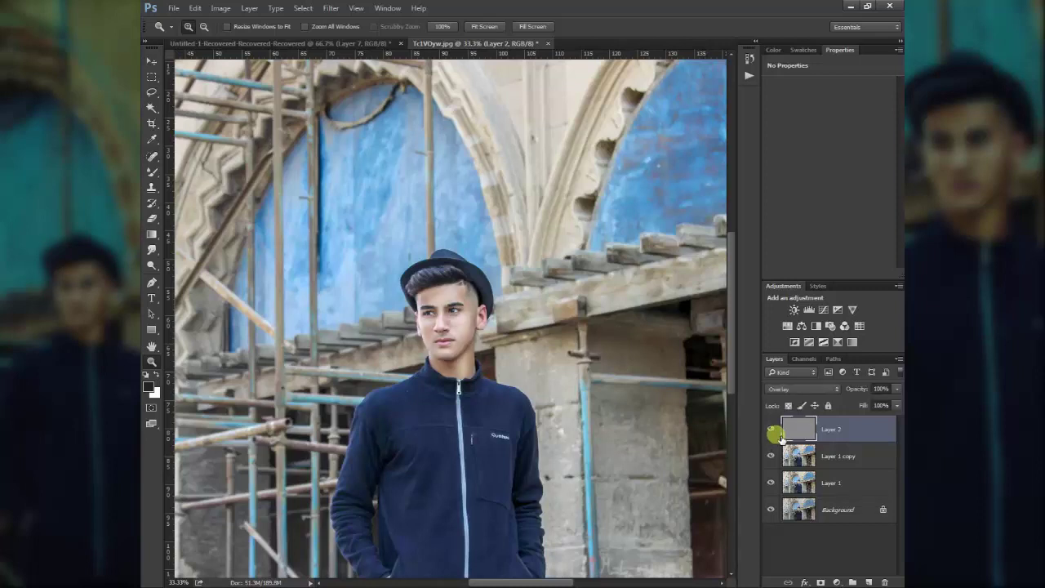
pyautogui.click(773, 433)
pyautogui.hotkey('ctrl', '-')
pyautogui.hotkey('ctrl', '-')
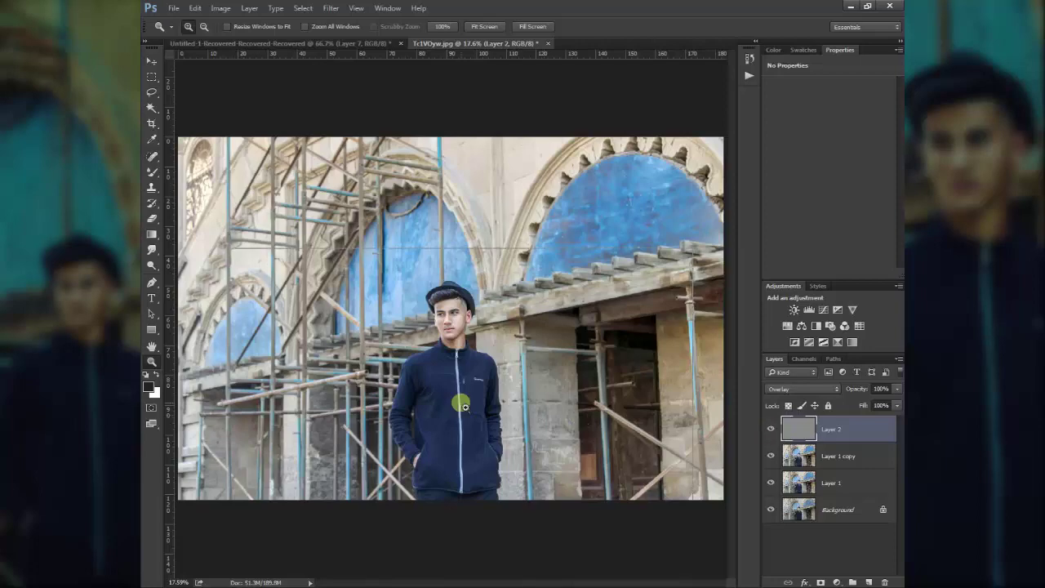
pyautogui.click(495, 390)
pyautogui.keyDown('alt'); pyautogui.click(552, 343); pyautogui.keyUp('alt')
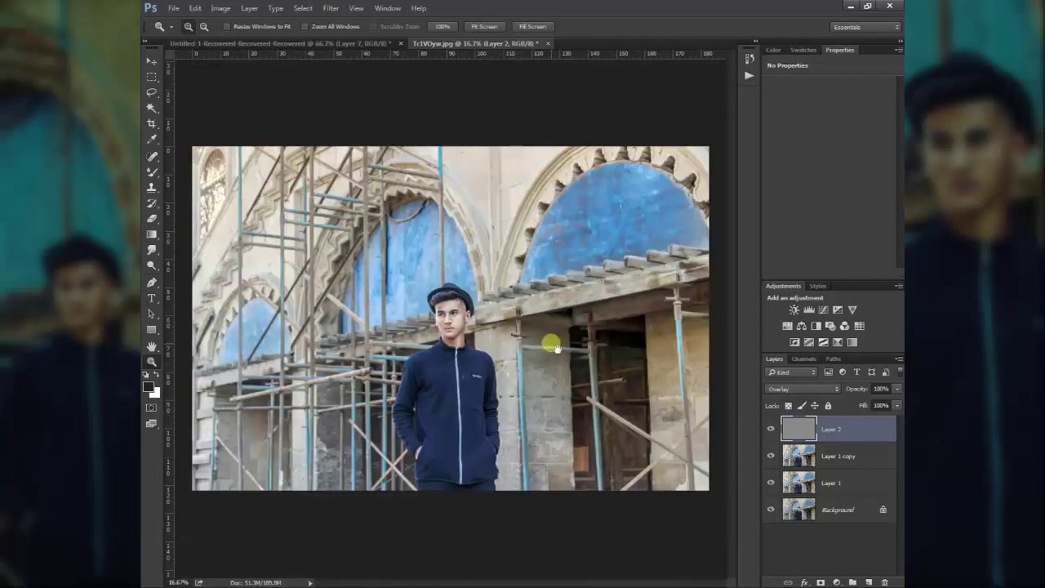
pyautogui.click(834, 581)
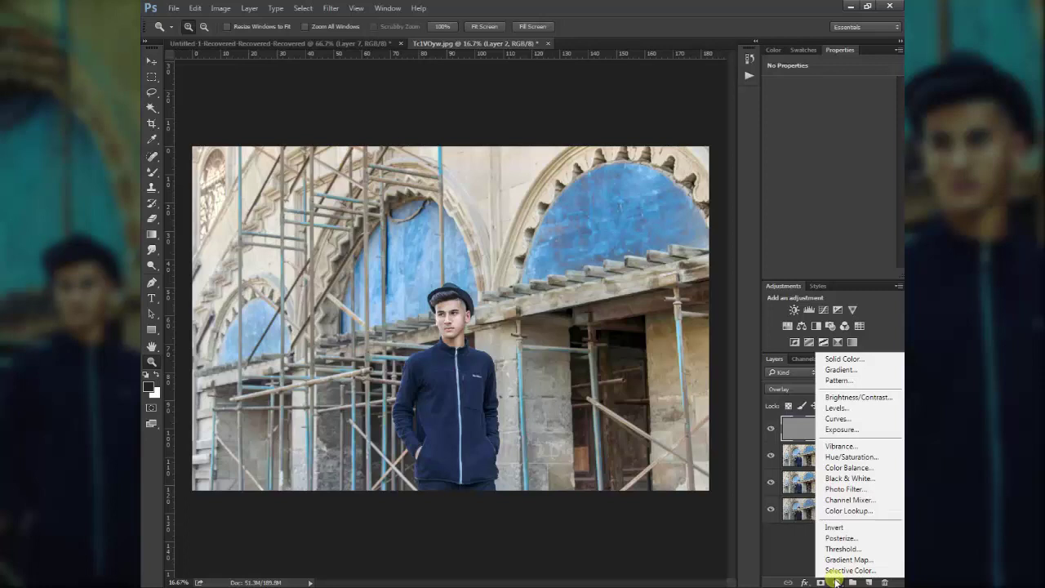
# - Add a Selective Color adjustment layer and choose the Yellows range
pyautogui.click(836, 581)
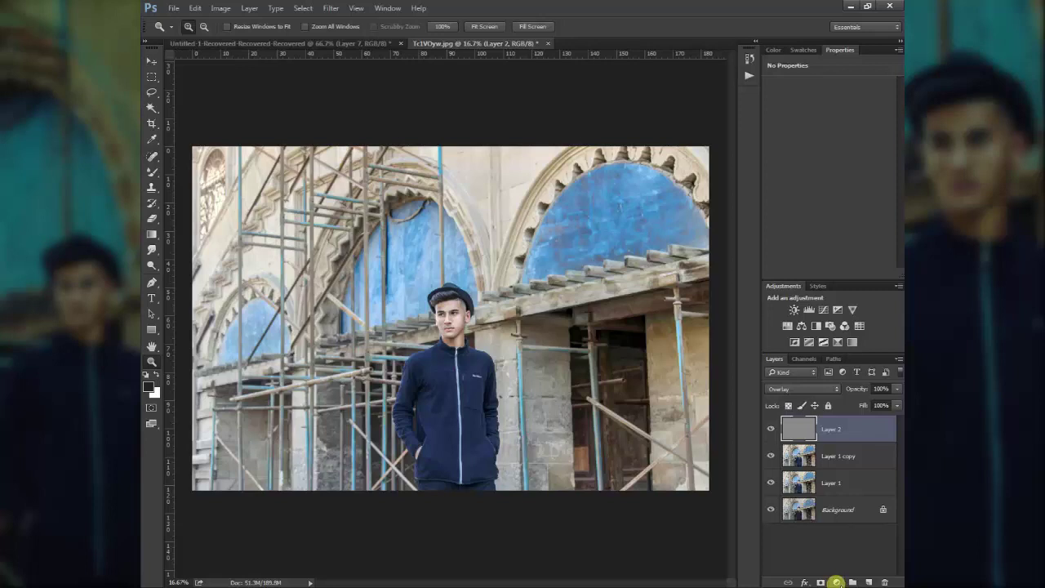
pyautogui.click(835, 581)
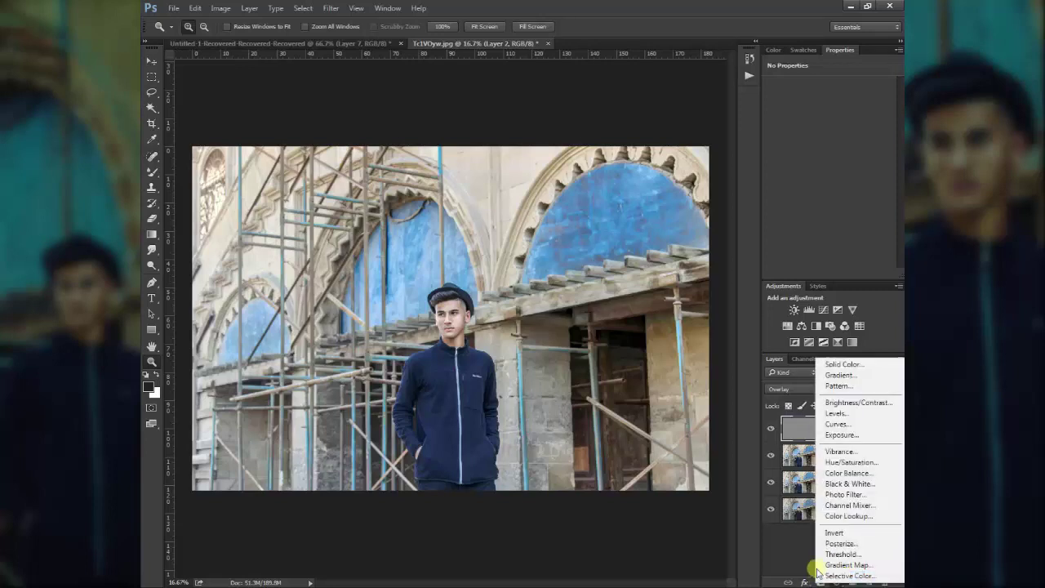
pyautogui.click(849, 577)
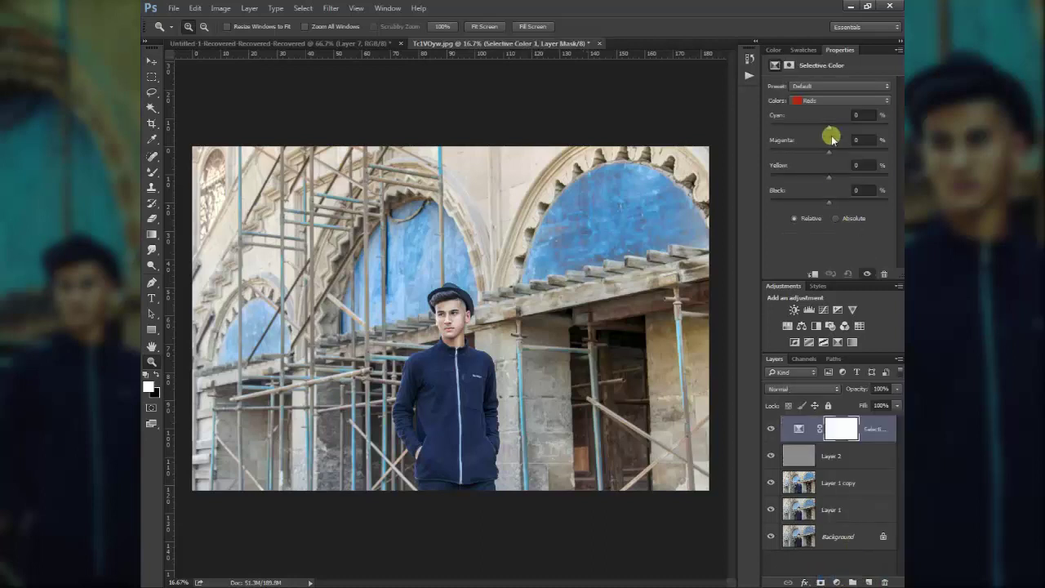
pyautogui.click(827, 101)
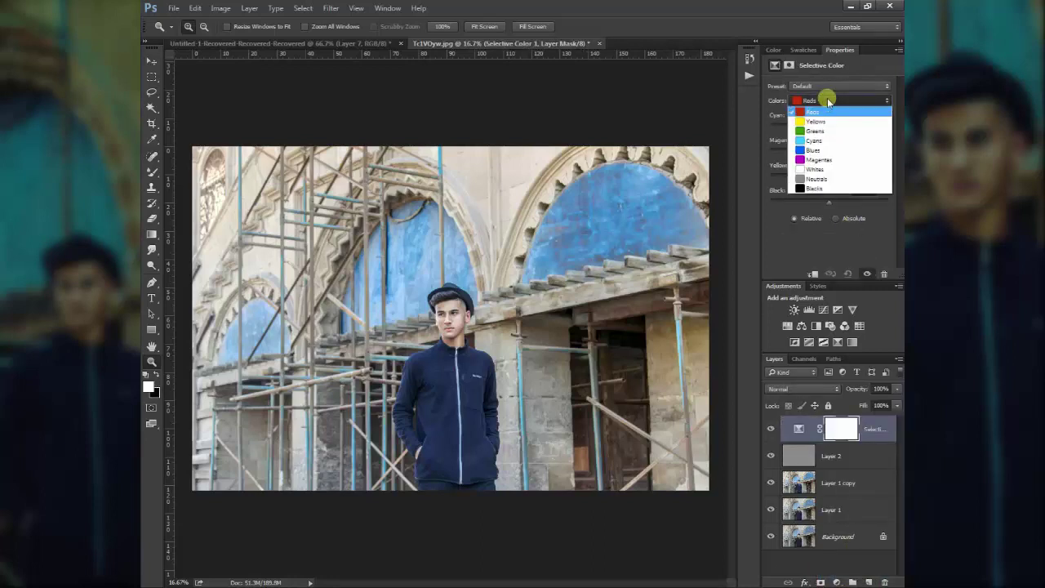
pyautogui.click(828, 100)
pyautogui.click(813, 101)
pyautogui.click(820, 122)
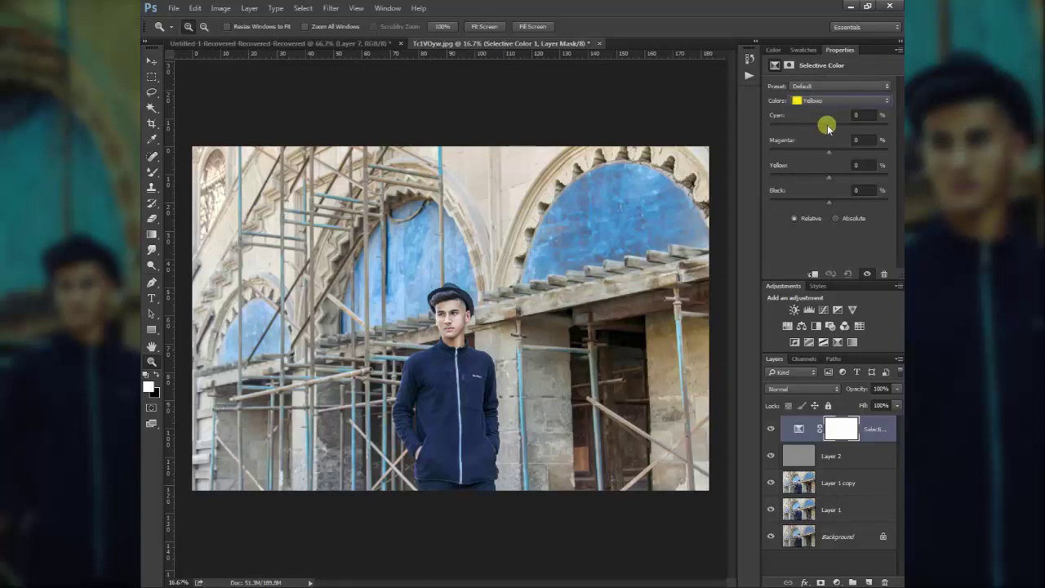
# - Set Yellows to Cyan -100, Magenta about +96 and Yellow +100
pyautogui.moveTo(828, 126)
pyautogui.mouseDown()
pyautogui.moveTo(758, 129)
pyautogui.moveTo(888, 128)
pyautogui.moveTo(857, 127)
pyautogui.mouseUp()
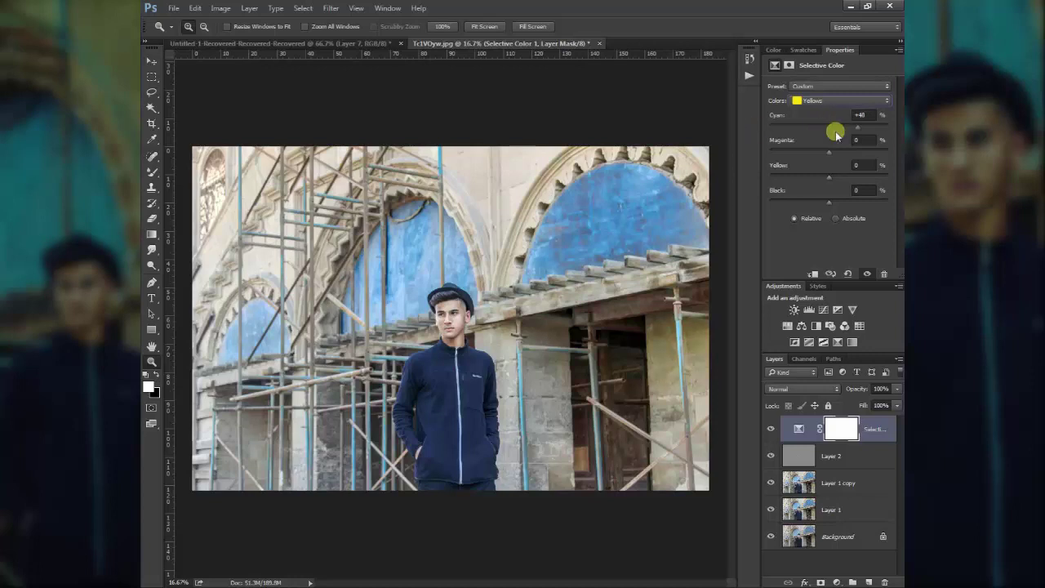
pyautogui.moveTo(776, 130); pyautogui.dragTo(746, 123)
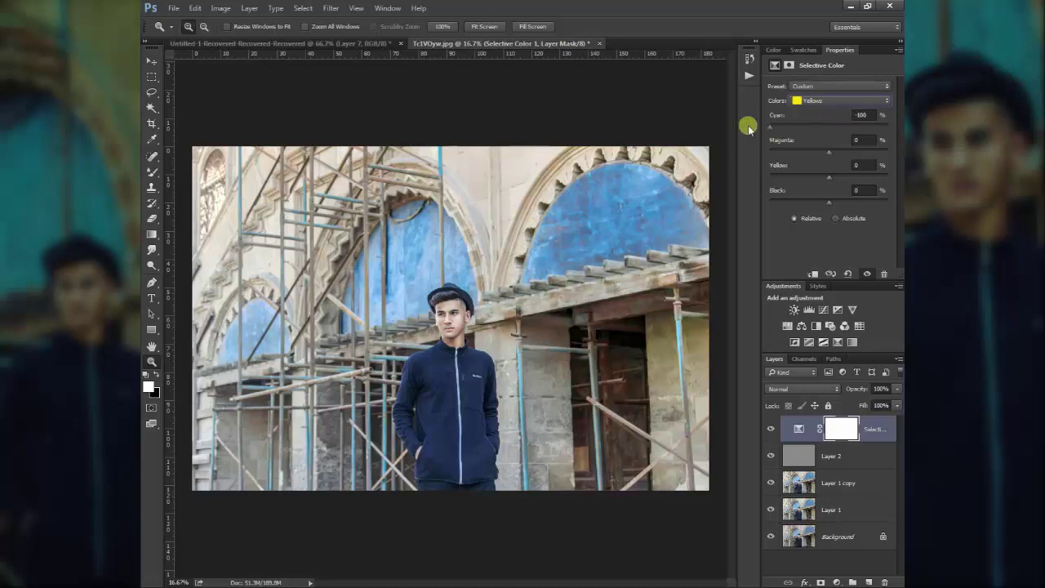
pyautogui.click(533, 290)
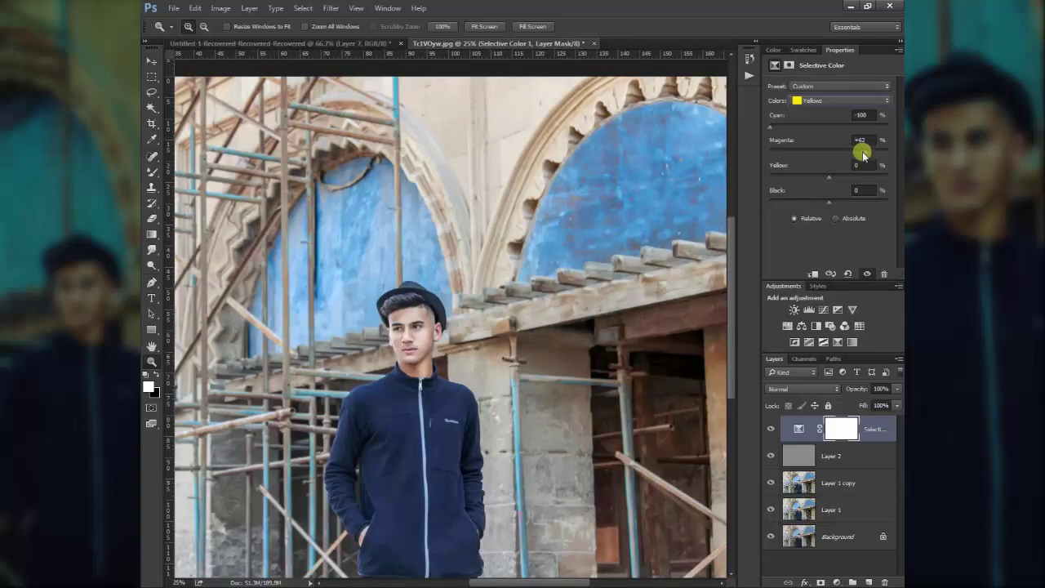
pyautogui.moveTo(829, 152)
pyautogui.mouseDown()
pyautogui.moveTo(769, 153)
pyautogui.moveTo(790, 166)
pyautogui.moveTo(746, 158)
pyautogui.mouseUp()
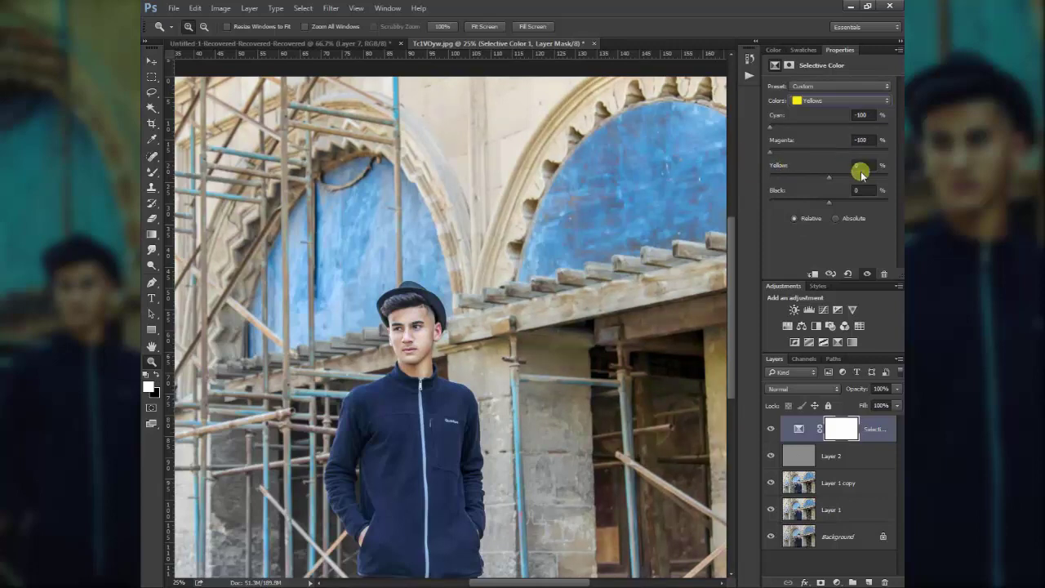
pyautogui.moveTo(830, 178)
pyautogui.mouseDown()
pyautogui.moveTo(724, 176)
pyautogui.moveTo(899, 209)
pyautogui.mouseUp()
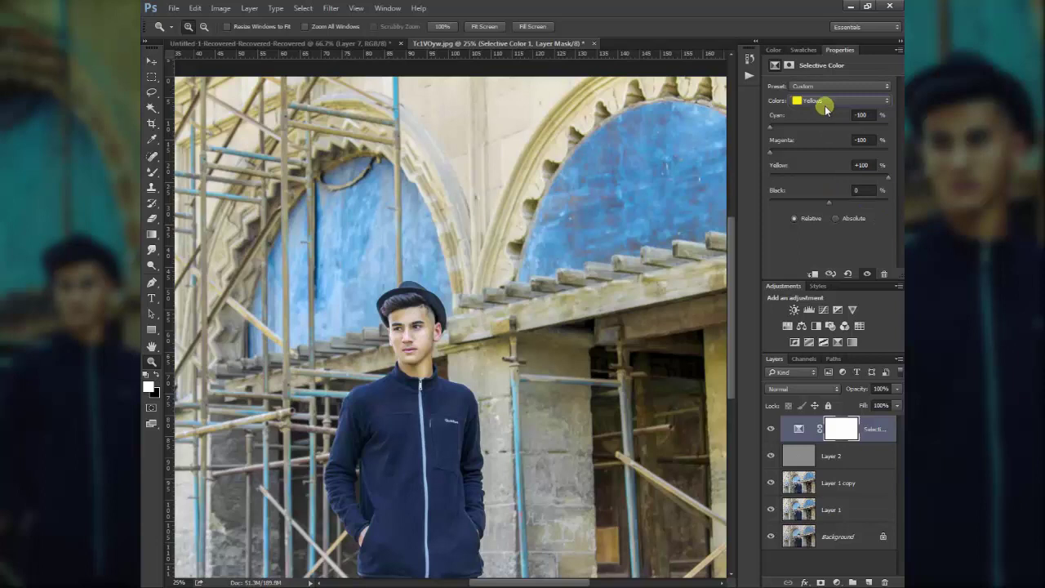
pyautogui.click(769, 427)
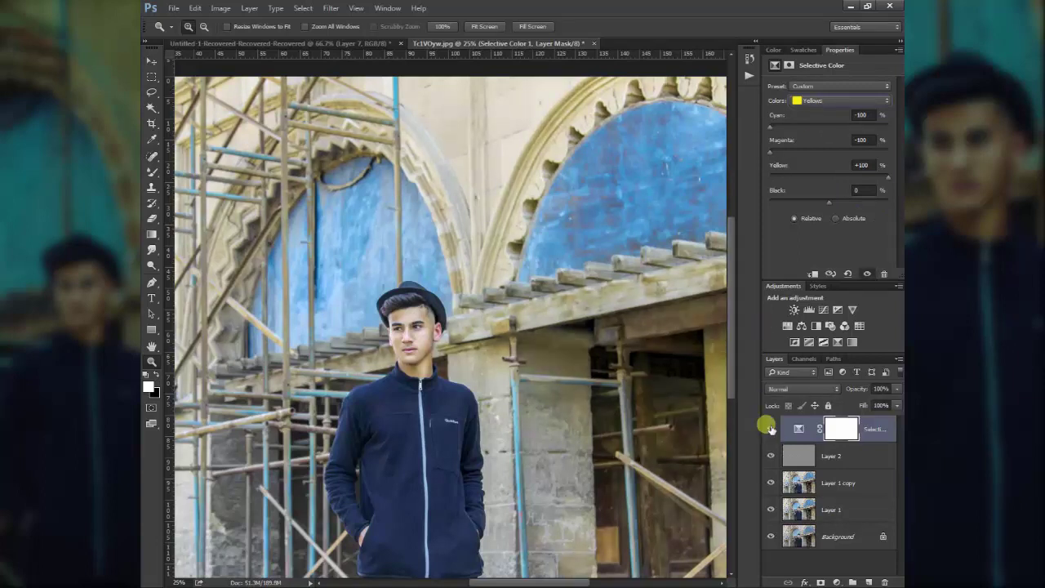
pyautogui.moveTo(781, 140); pyautogui.dragTo(825, 140)
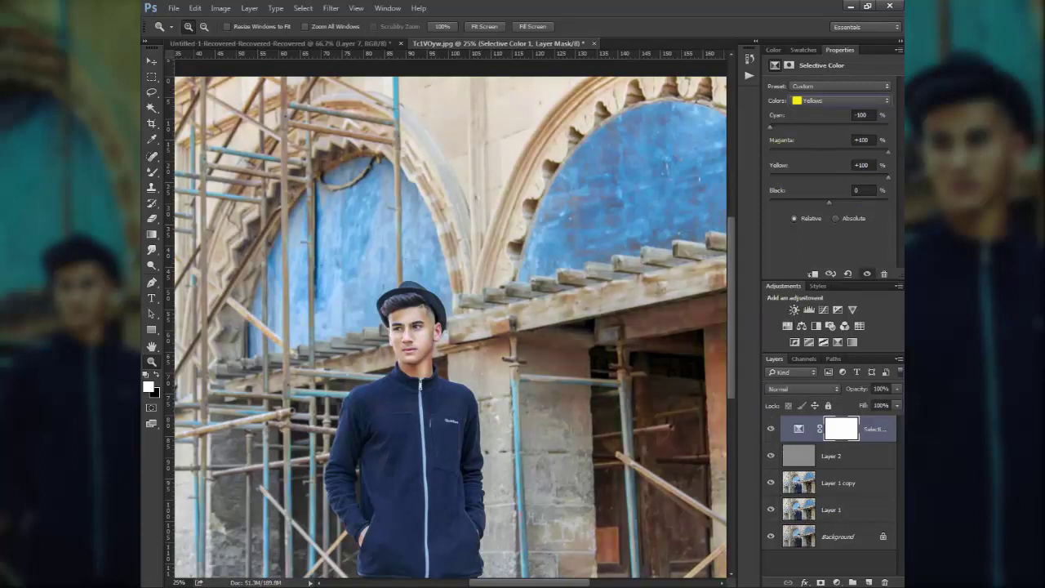
pyautogui.click(893, 155)
pyautogui.moveTo(893, 154); pyautogui.dragTo(884, 159)
pyautogui.click(848, 101)
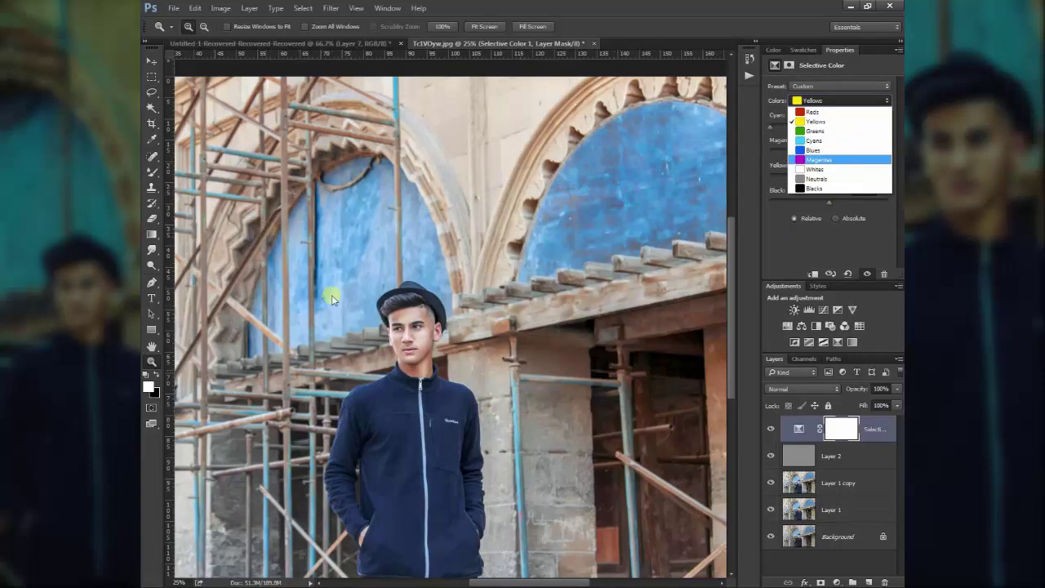
# - Set Selective Color Cyans to Cyan +100, Magenta -100, Yellow -100 and Black +100
pyautogui.click(814, 141)
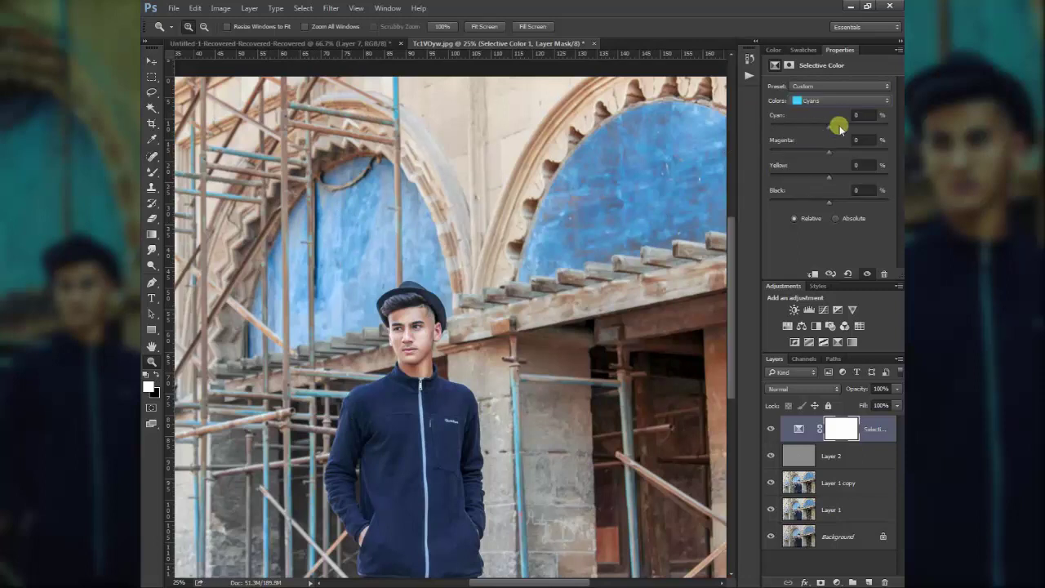
pyautogui.moveTo(830, 129); pyautogui.dragTo(888, 129)
pyautogui.moveTo(811, 128)
pyautogui.mouseDown()
pyautogui.moveTo(711, 133)
pyautogui.moveTo(888, 128)
pyautogui.mouseUp()
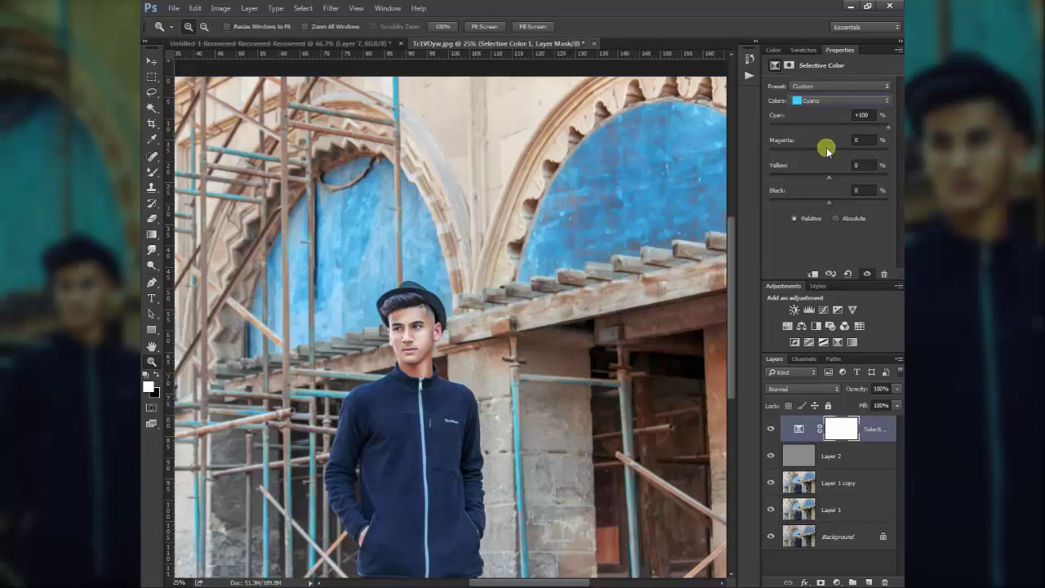
pyautogui.moveTo(827, 154)
pyautogui.mouseDown()
pyautogui.moveTo(888, 152)
pyautogui.moveTo(729, 159)
pyautogui.mouseUp()
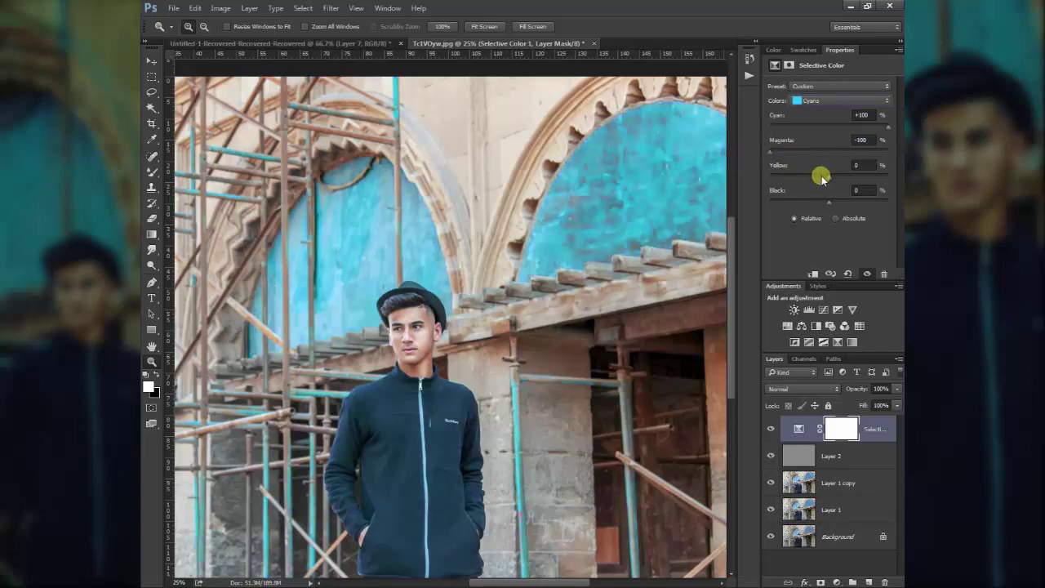
pyautogui.moveTo(829, 176)
pyautogui.mouseDown()
pyautogui.moveTo(888, 176)
pyautogui.moveTo(723, 185)
pyautogui.mouseUp()
pyautogui.moveTo(887, 201); pyautogui.dragTo(758, 202)
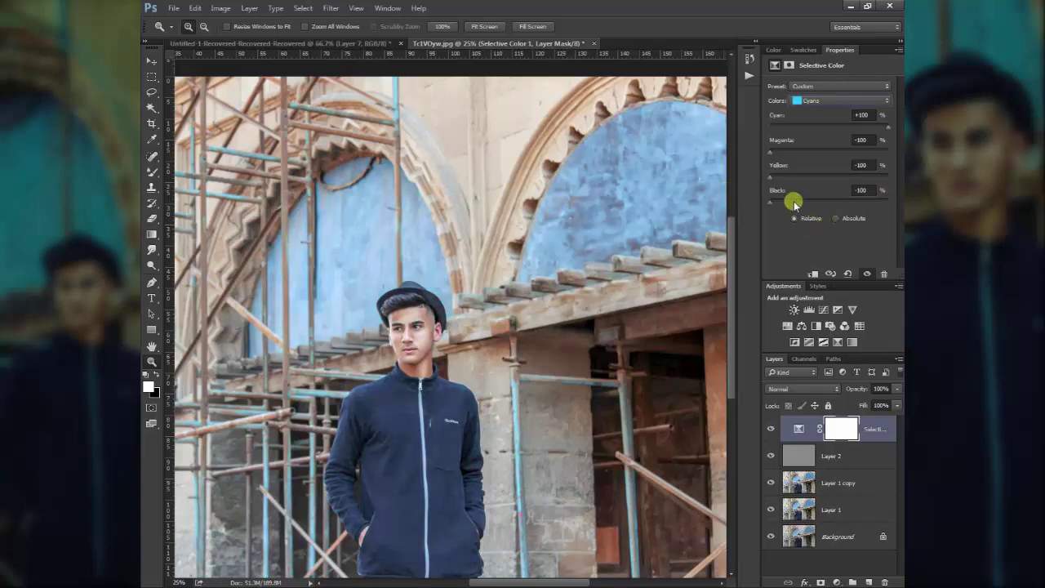
pyautogui.moveTo(794, 203); pyautogui.dragTo(888, 202)
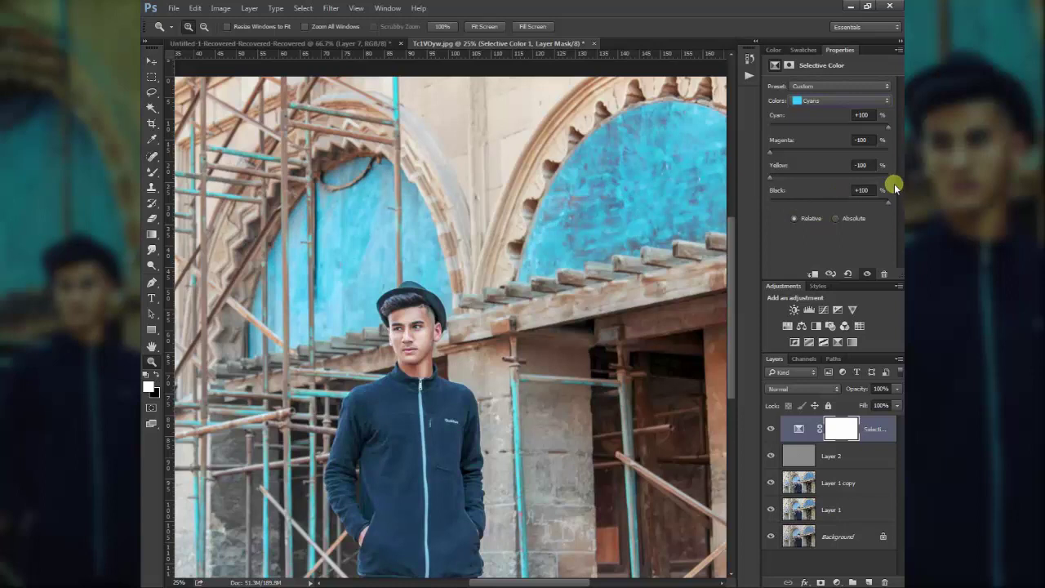
pyautogui.click(844, 99)
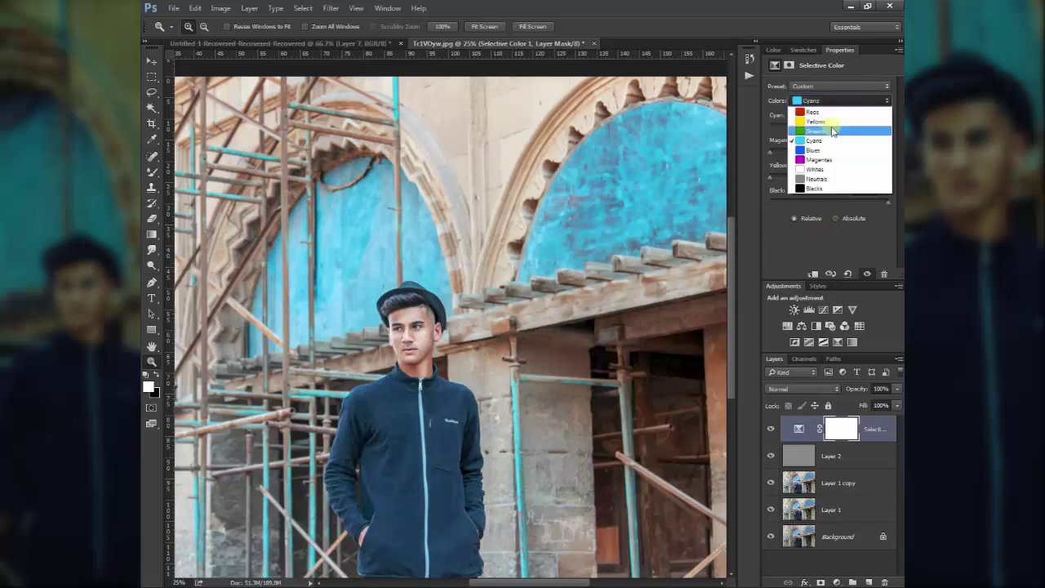
# - Set Selective Color Blues to Cyan +100, Magenta +59, Yellow +100 and Black -1
pyautogui.click(812, 150)
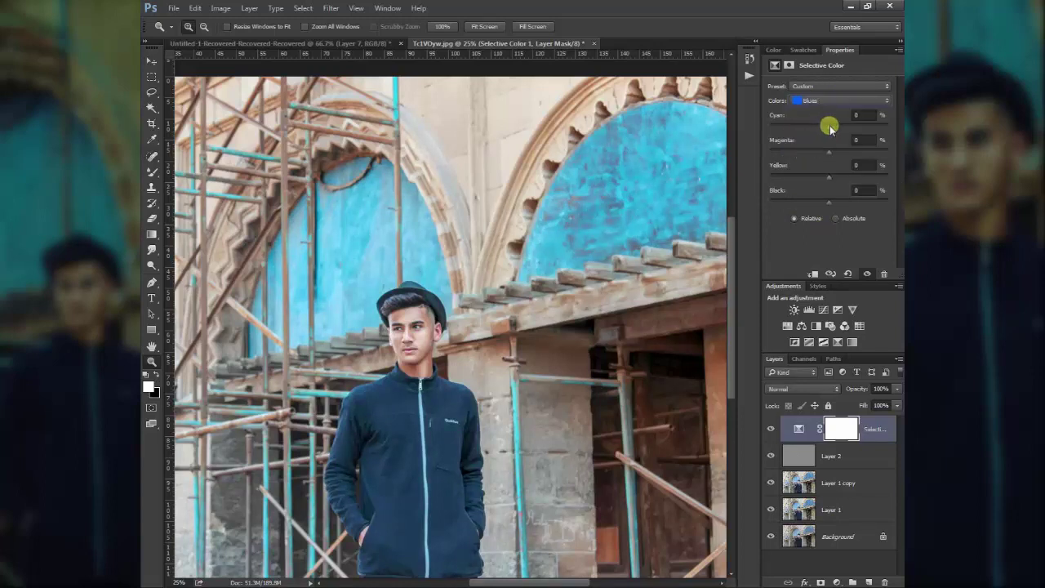
pyautogui.moveTo(826, 127); pyautogui.dragTo(888, 129)
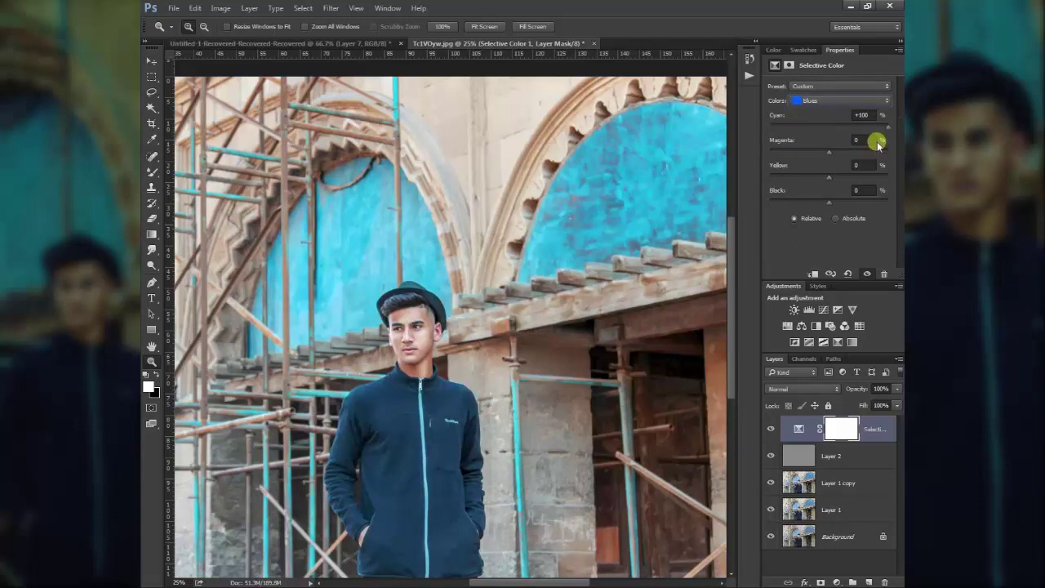
pyautogui.moveTo(829, 157); pyautogui.dragTo(779, 161)
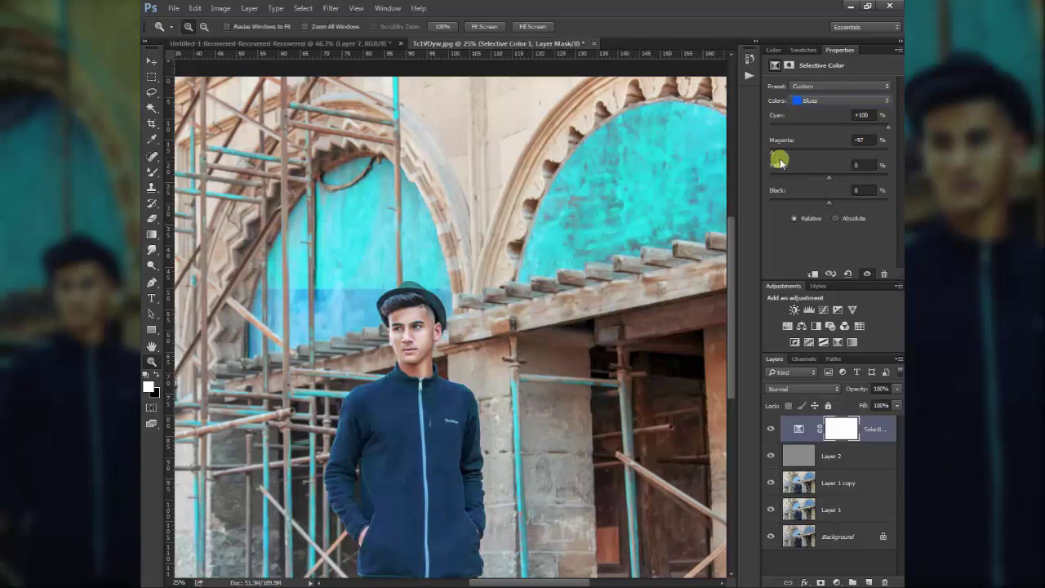
pyautogui.moveTo(779, 162)
pyautogui.mouseDown()
pyautogui.moveTo(889, 155)
pyautogui.moveTo(862, 162)
pyautogui.mouseUp()
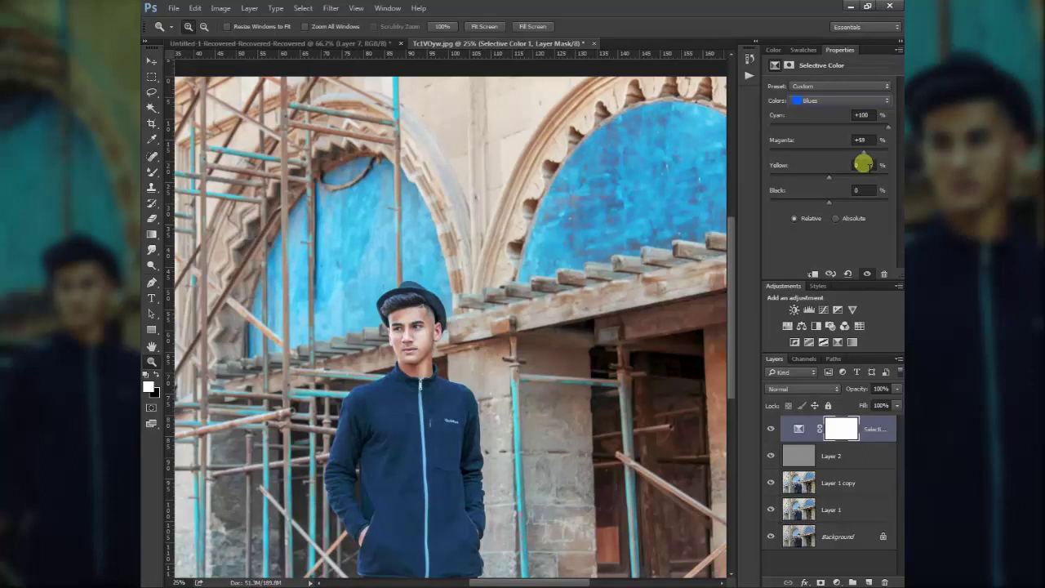
pyautogui.moveTo(829, 176); pyautogui.dragTo(897, 185)
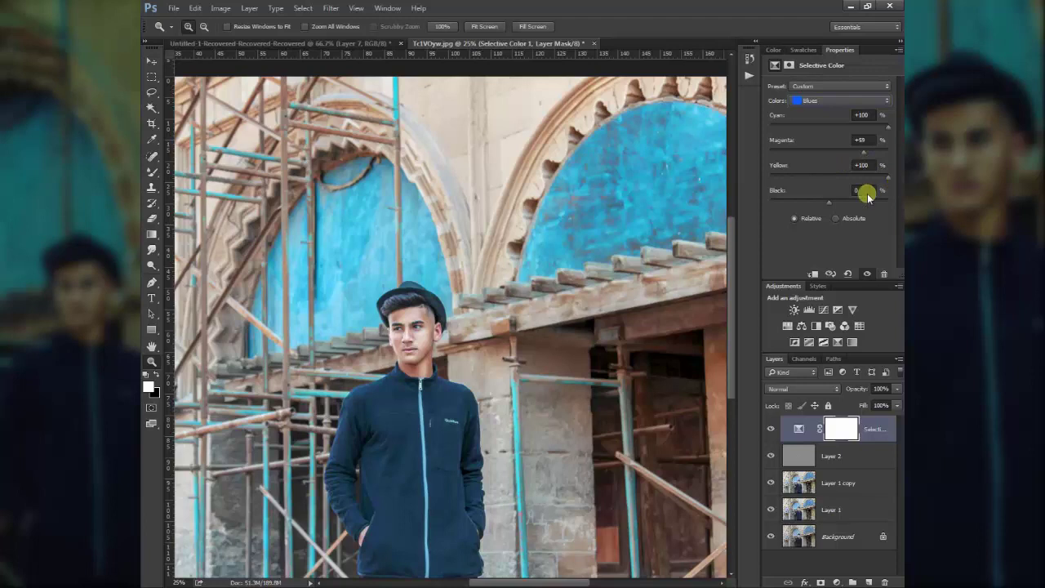
pyautogui.moveTo(828, 199)
pyautogui.mouseDown()
pyautogui.moveTo(676, 196)
pyautogui.moveTo(828, 201)
pyautogui.mouseUp()
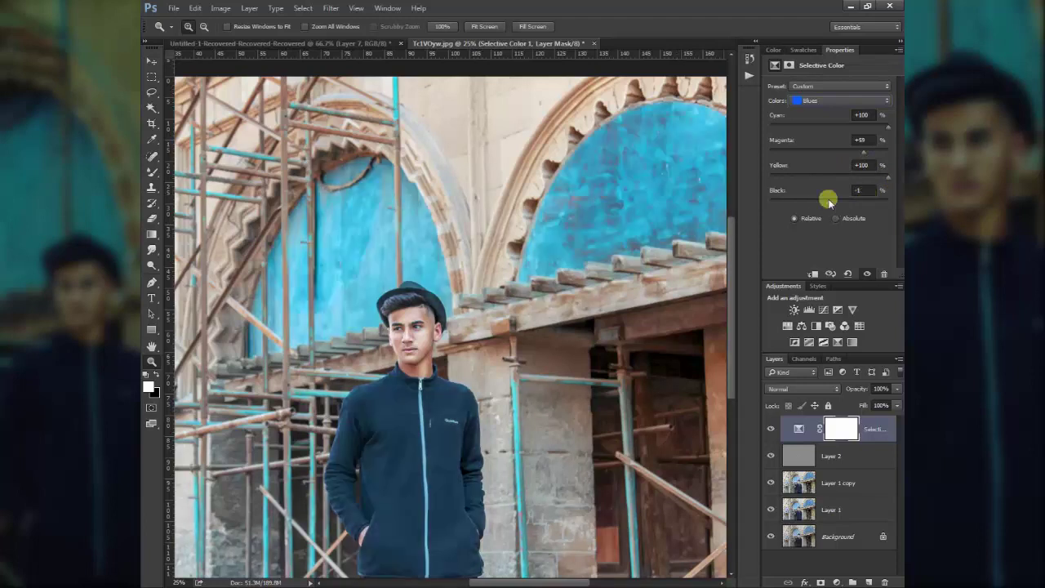
pyautogui.click(873, 101)
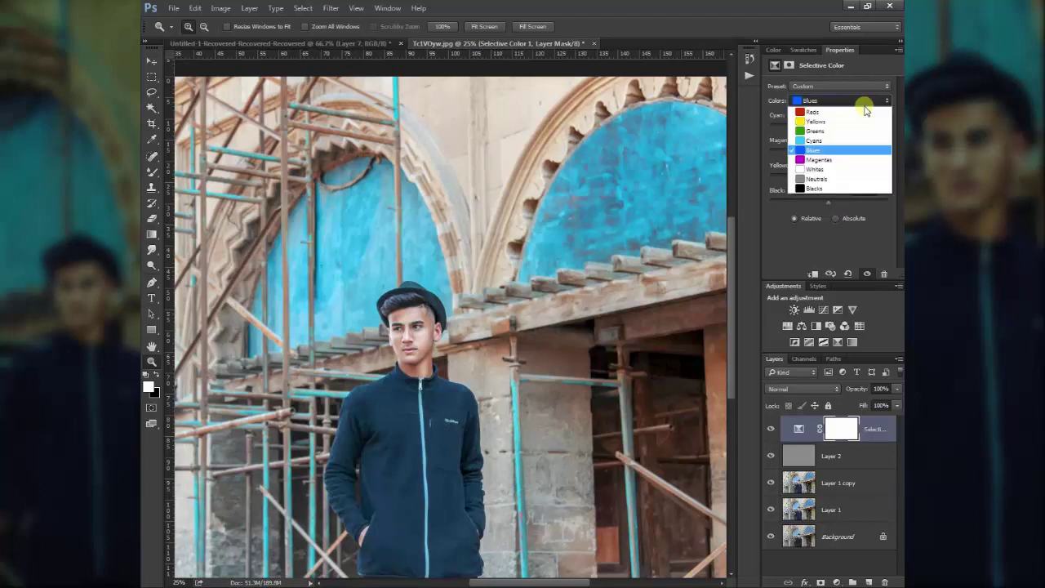
# - Adjust the Cyan, Magenta and Yellow sliders for the Whites range
pyautogui.click(843, 170)
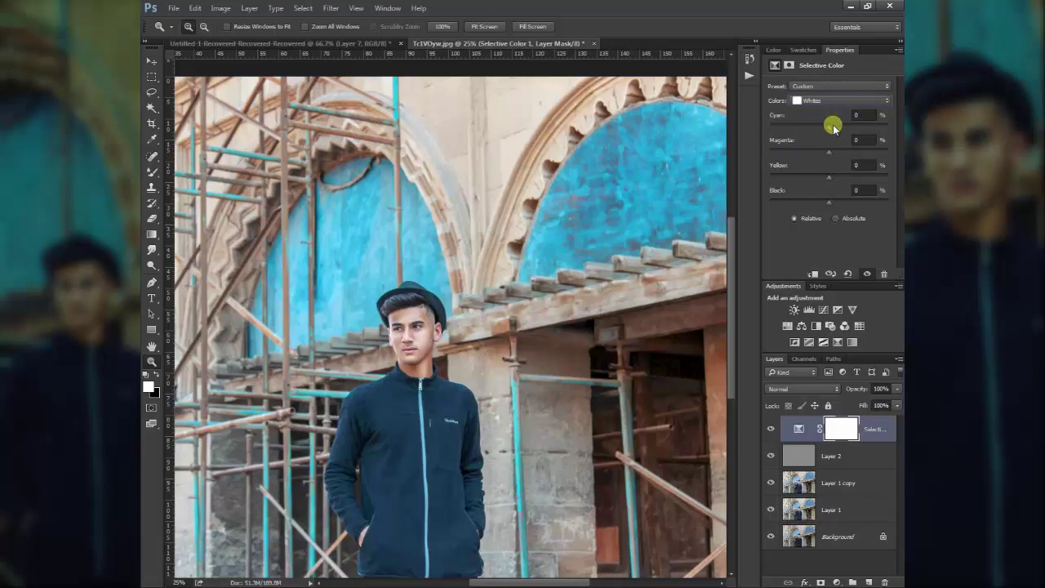
pyautogui.moveTo(832, 122)
pyautogui.mouseDown()
pyautogui.moveTo(888, 127)
pyautogui.moveTo(770, 128)
pyautogui.mouseUp()
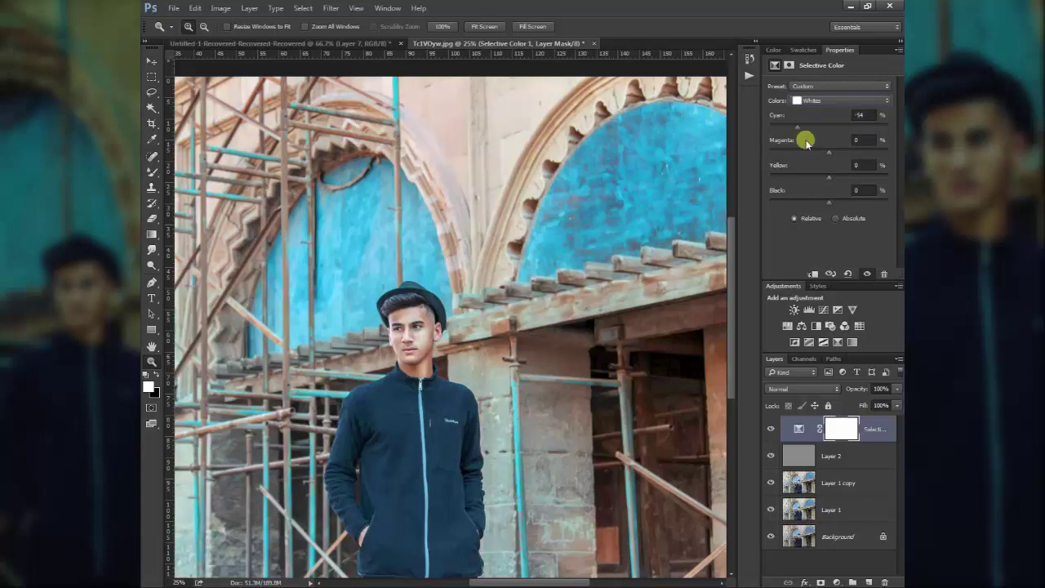
pyautogui.click(888, 127)
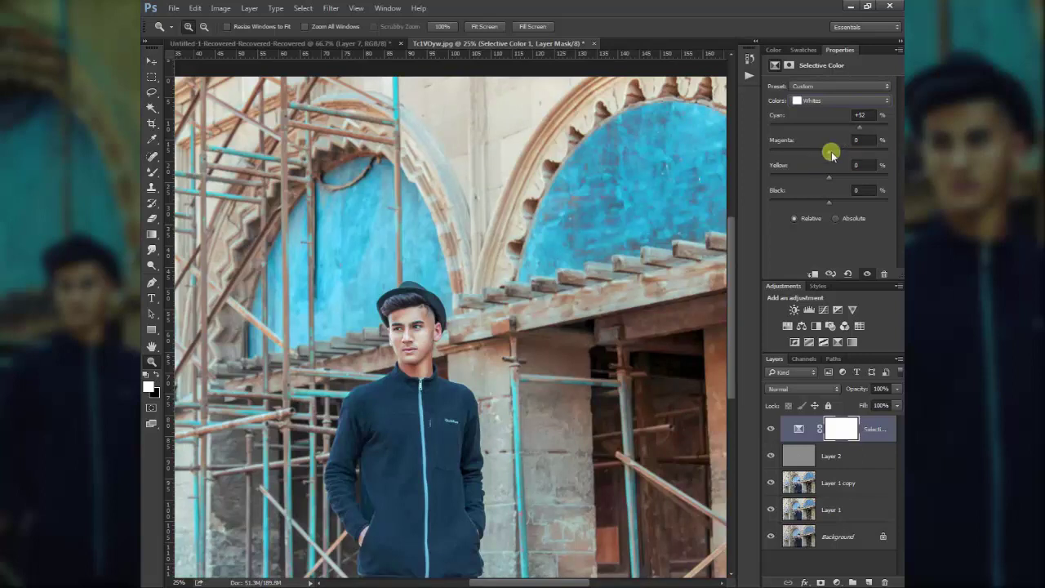
pyautogui.moveTo(828, 151)
pyautogui.mouseDown()
pyautogui.moveTo(872, 152)
pyautogui.moveTo(818, 163)
pyautogui.mouseUp()
pyautogui.click(865, 140)
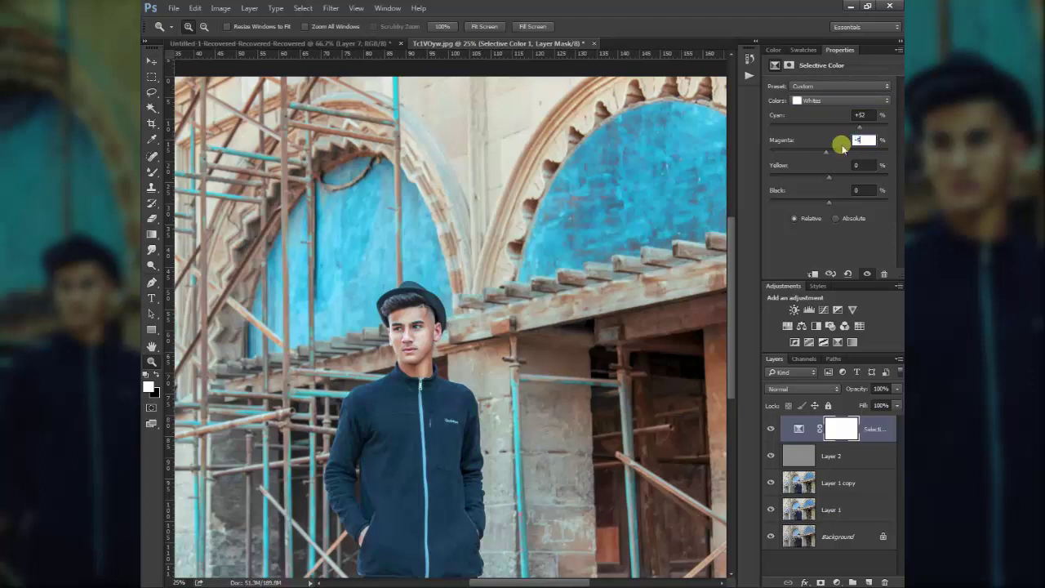
pyautogui.moveTo(829, 176)
pyautogui.mouseDown()
pyautogui.moveTo(796, 176)
pyautogui.moveTo(899, 172)
pyautogui.moveTo(865, 175)
pyautogui.mouseUp()
# - Set the Blacks range to Cyan +100
pyautogui.click(832, 100)
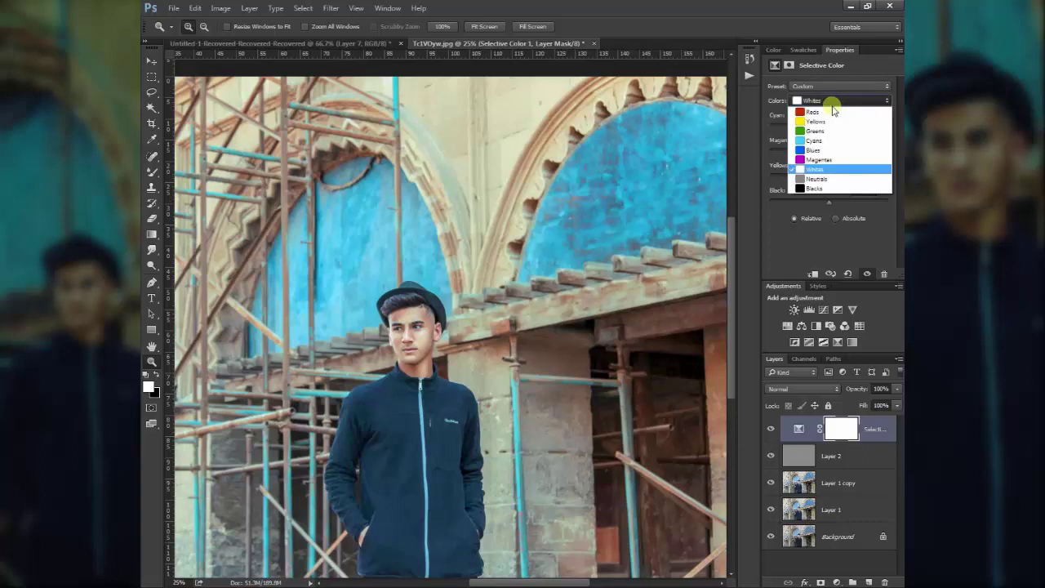
pyautogui.click(834, 189)
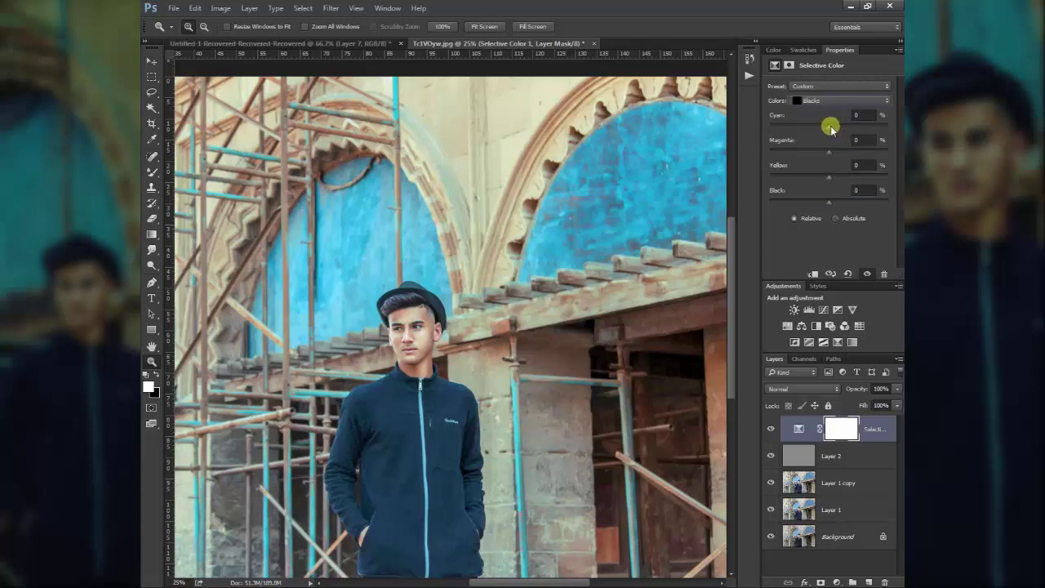
pyautogui.moveTo(830, 127)
pyautogui.mouseDown()
pyautogui.moveTo(888, 127)
pyautogui.moveTo(839, 136)
pyautogui.mouseUp()
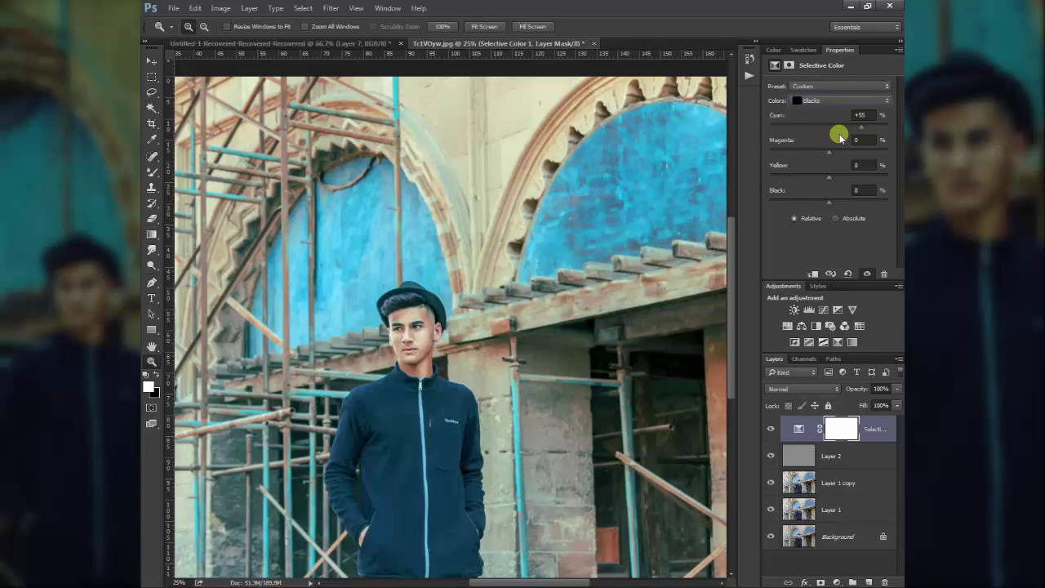
pyautogui.moveTo(840, 138)
pyautogui.mouseDown()
pyautogui.moveTo(746, 136)
pyautogui.moveTo(888, 127)
pyautogui.mouseUp()
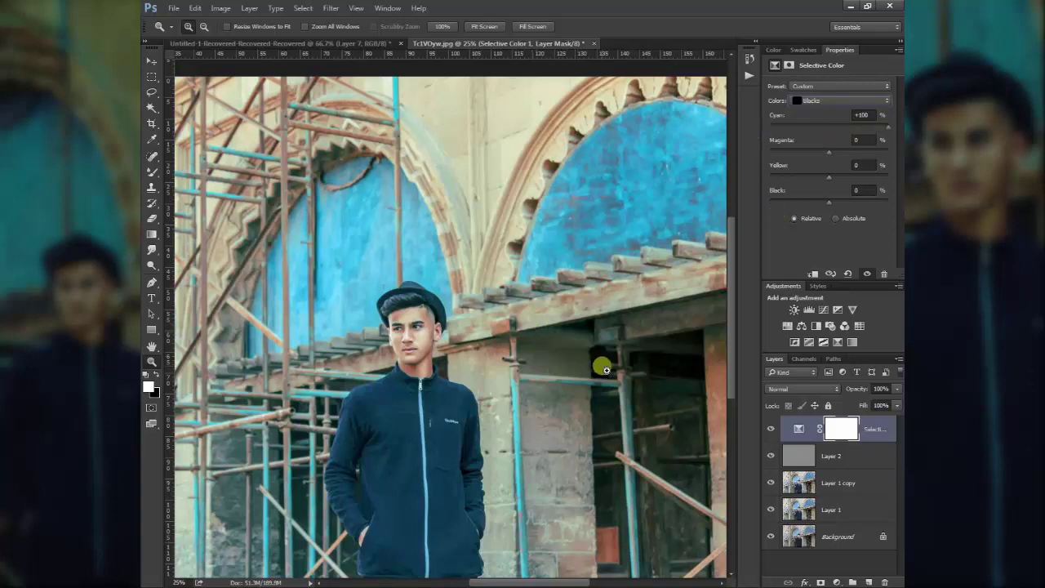
# - Toggle Layer 2 off and on to compare the cooler grade, then zoom out
pyautogui.press('alt')
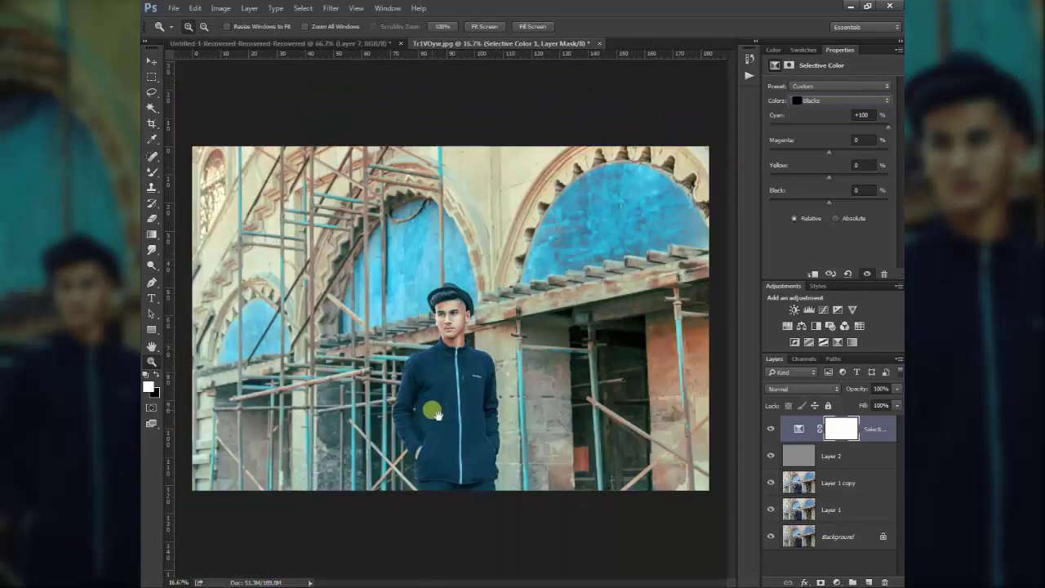
pyautogui.keyDown('alt'); pyautogui.click(441, 417); pyautogui.keyUp('alt')
pyautogui.click(506, 323)
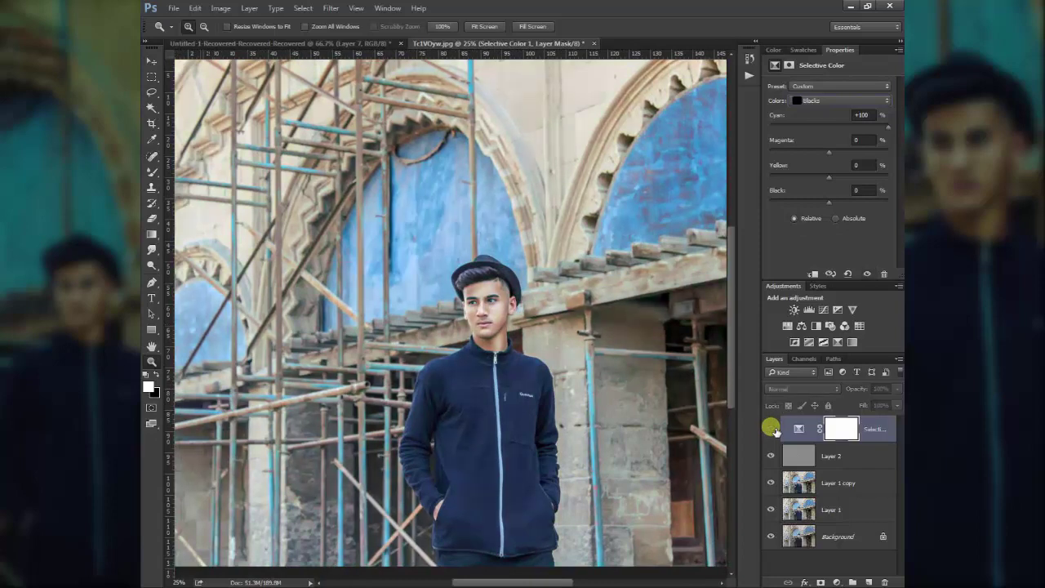
pyautogui.moveTo(543, 343); pyautogui.dragTo(500, 342)
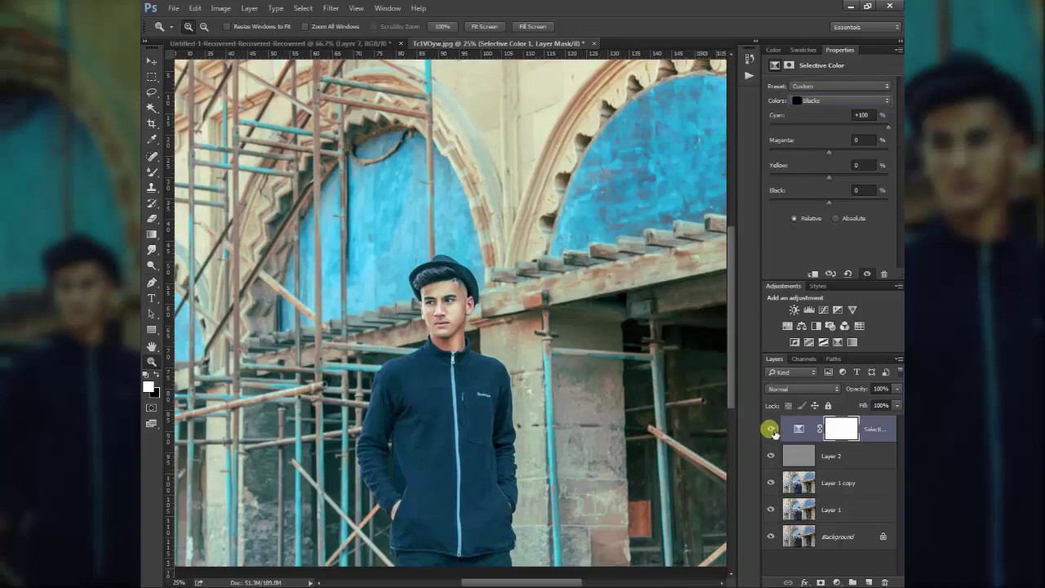
pyautogui.click(770, 456)
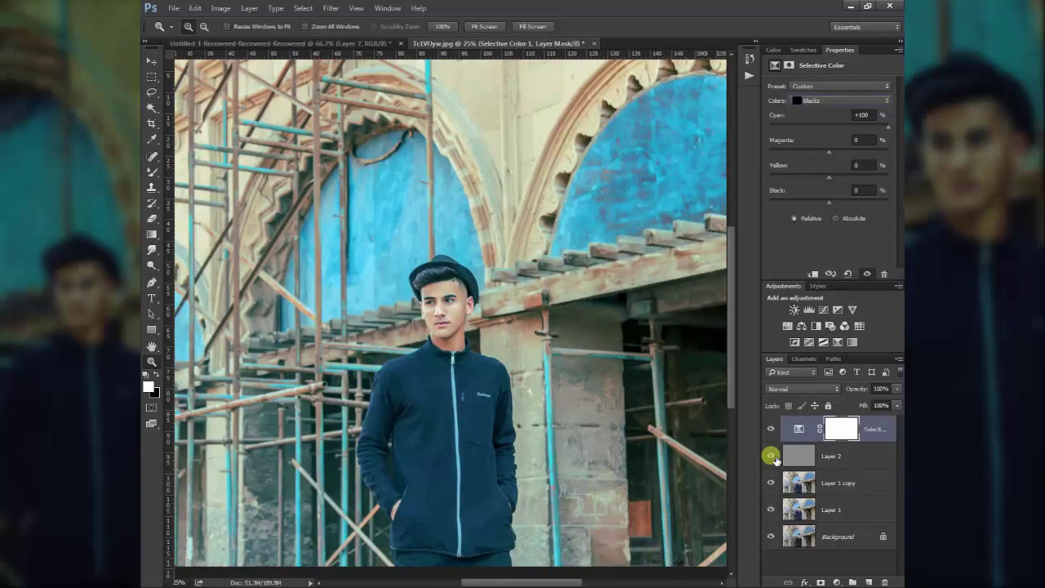
pyautogui.click(772, 451)
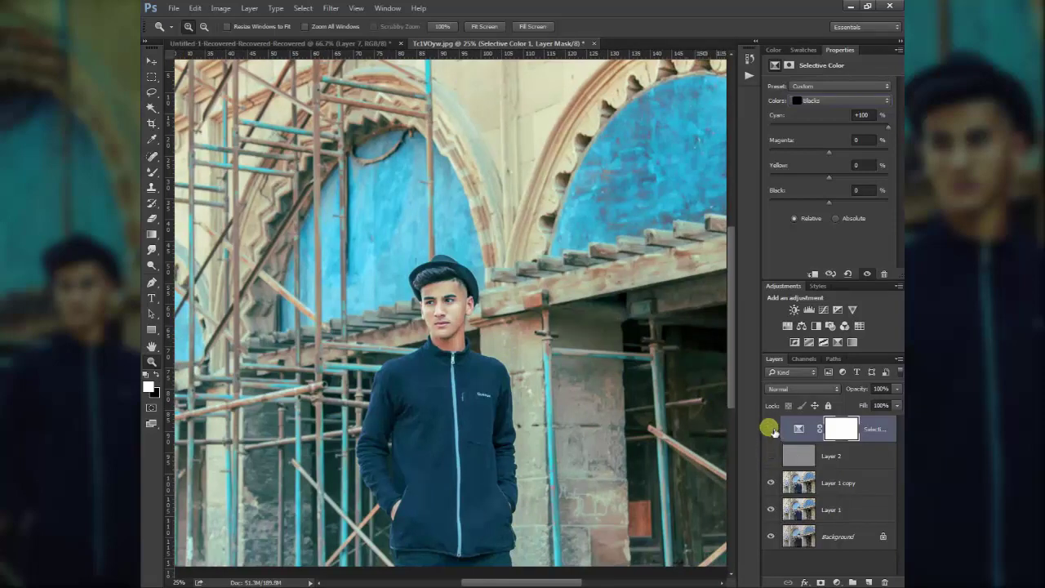
pyautogui.click(772, 453)
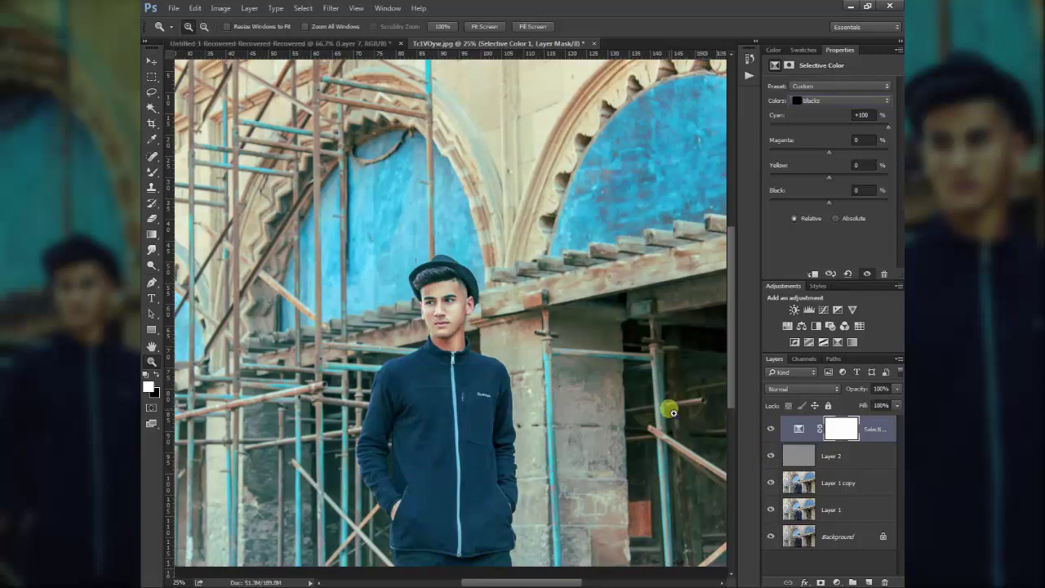
pyautogui.keyDown('alt'); pyautogui.click(662, 401); pyautogui.keyUp('alt')
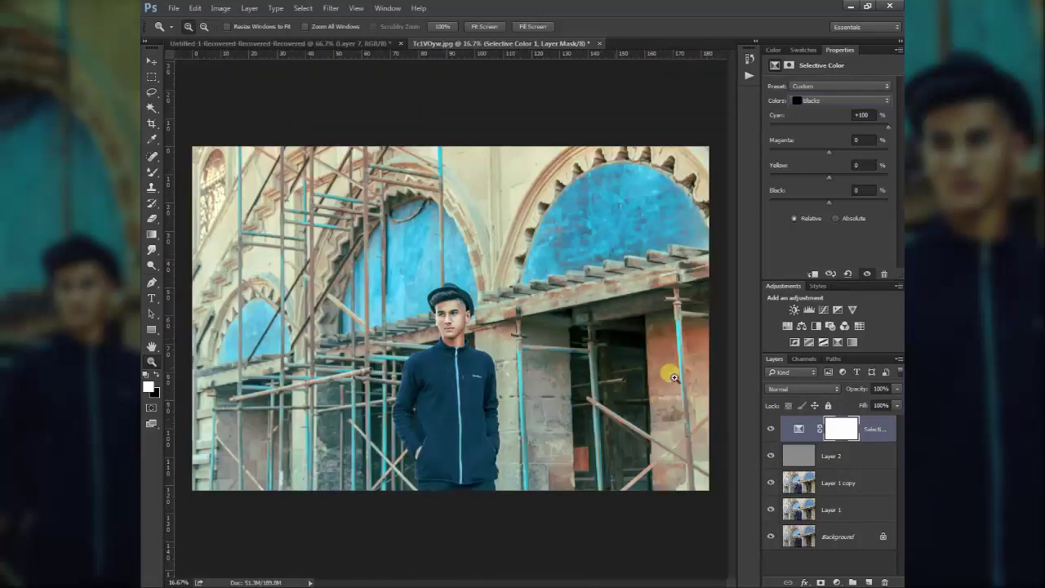
# - Hide Layer 1 copy, set Layer 1 to 85% opacity, and add empty Layer 3 above Selective Color 1
pyautogui.click(804, 509)
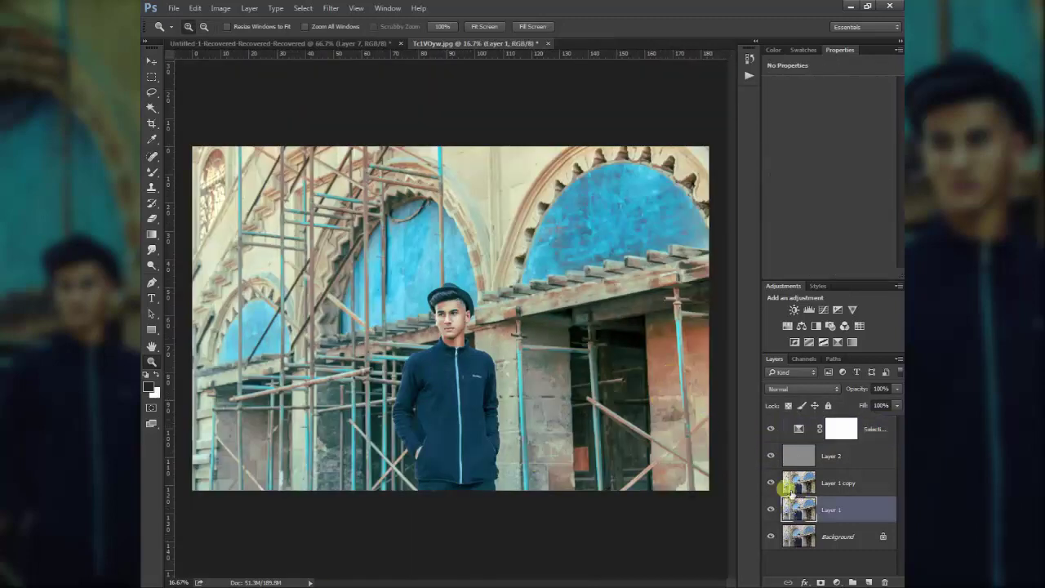
pyautogui.click(770, 483)
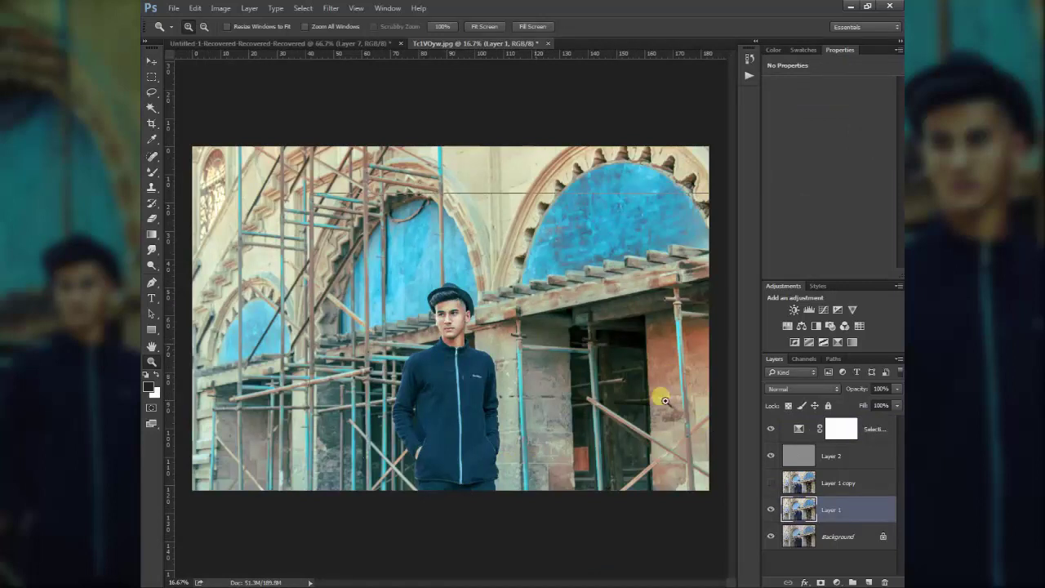
pyautogui.hotkey('ctrl', '+')
pyautogui.click(849, 389)
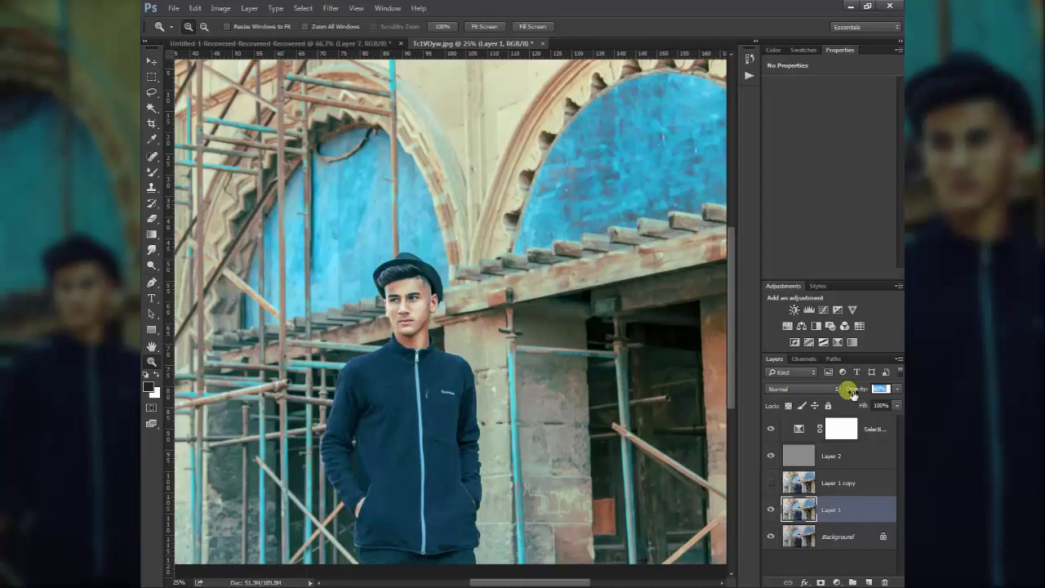
pyautogui.write('85')
pyautogui.press('Return')
pyautogui.hotkey('ctrl', '-')
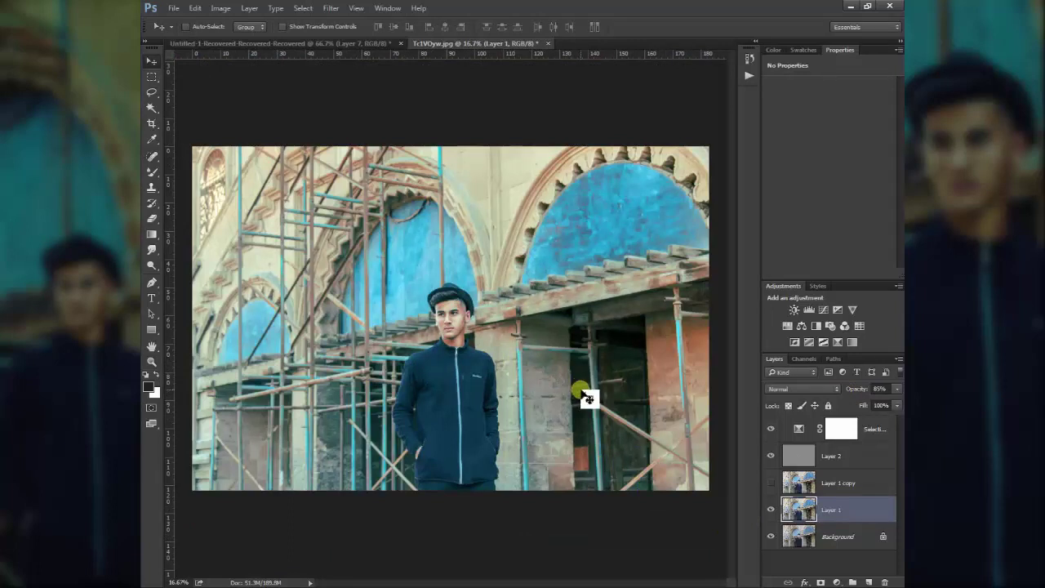
pyautogui.click(875, 432)
pyautogui.click(868, 582)
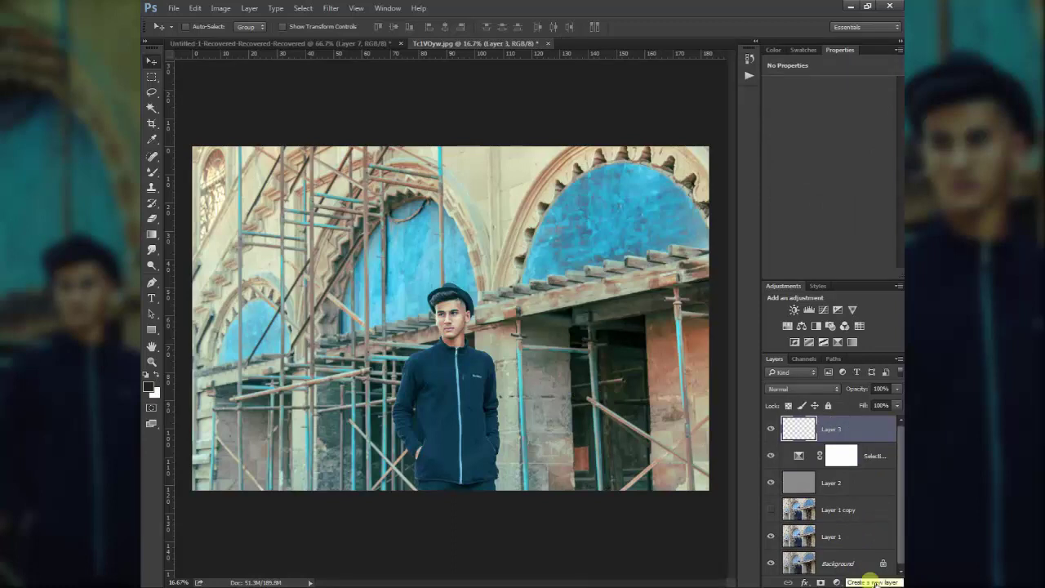
# - Fill Layer 3 with white and set its opacity to 20%
pyautogui.press('d')
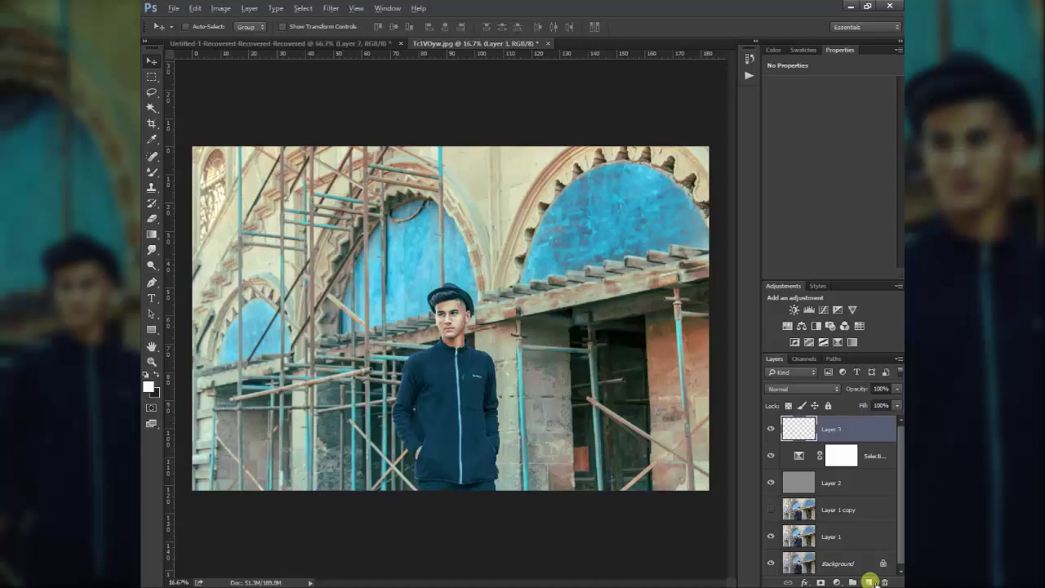
pyautogui.hotkey('alt', 'BackSpace')
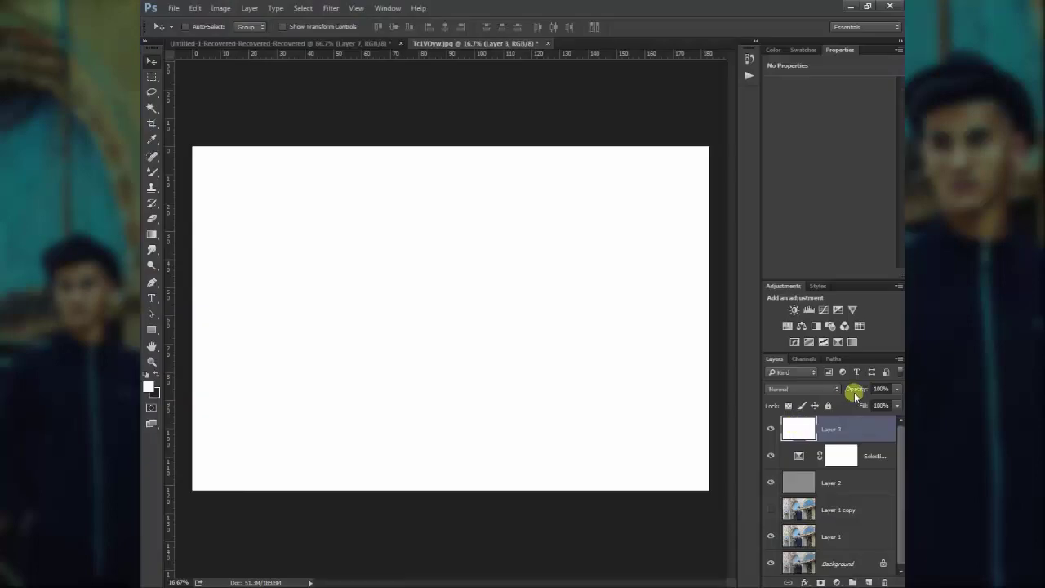
pyautogui.click(855, 395)
pyautogui.write('2')
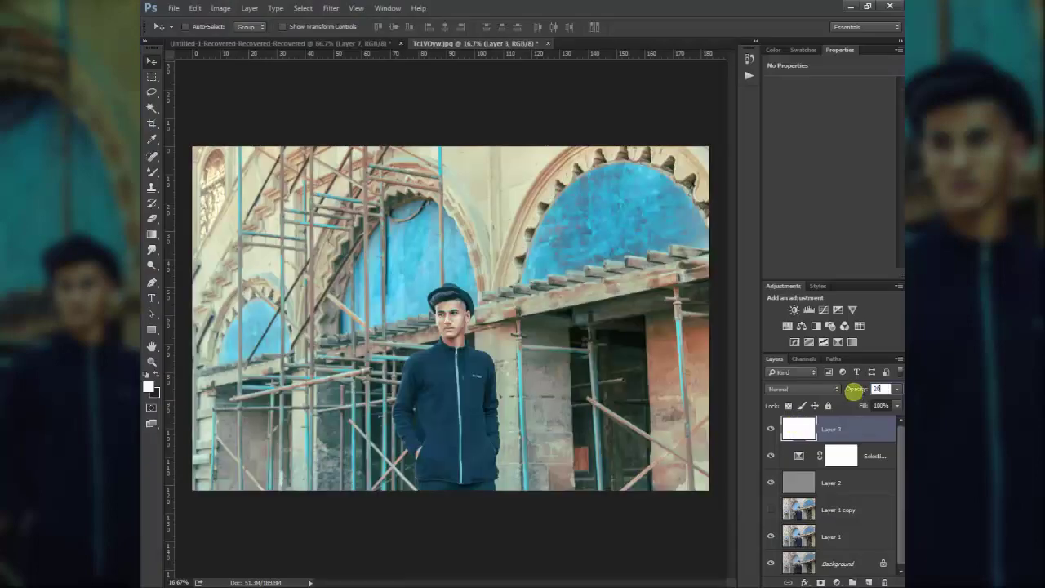
pyautogui.write('0')
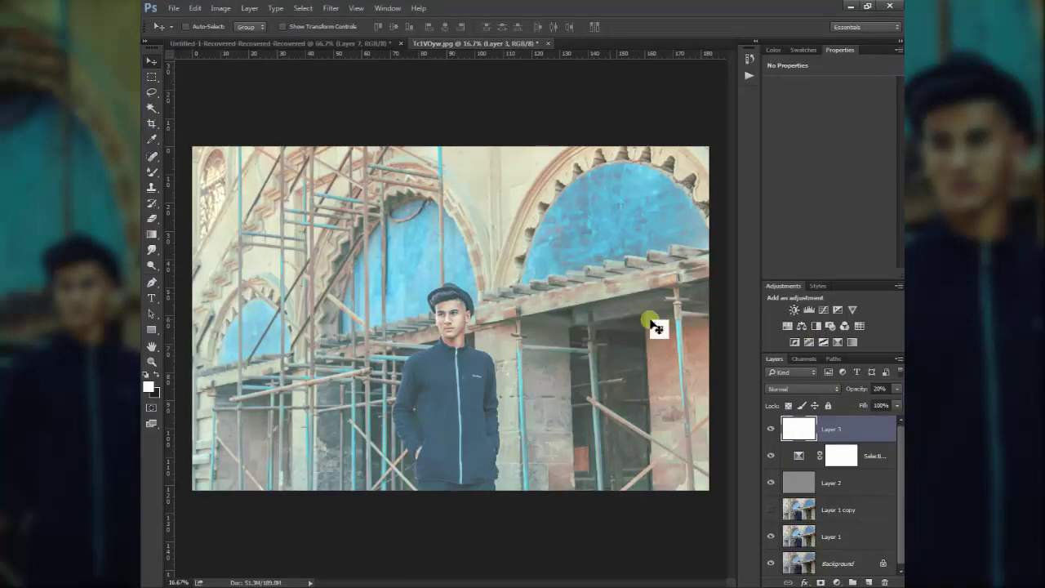
pyautogui.click(151, 360)
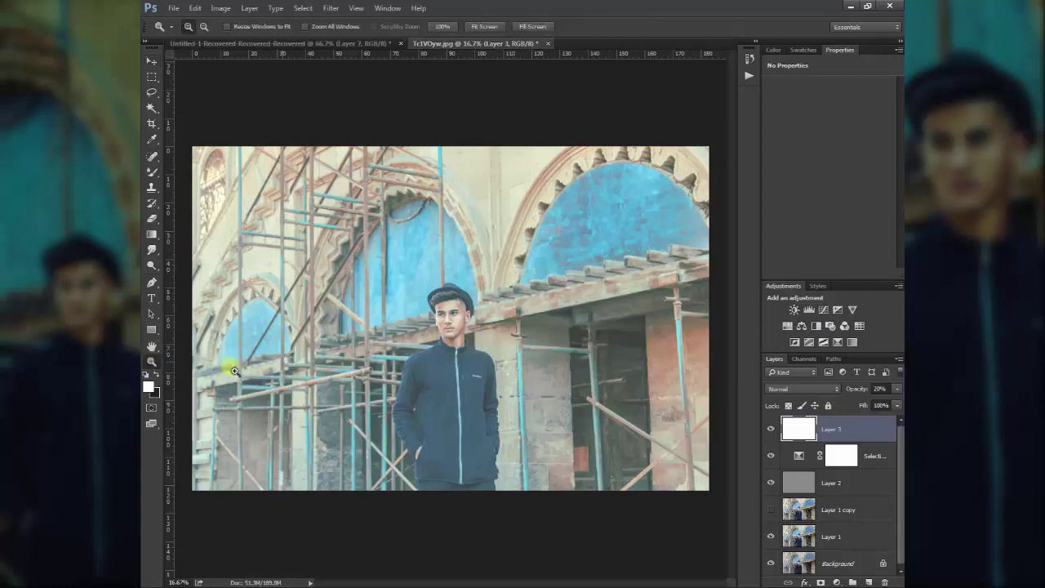
pyautogui.click(432, 298)
pyautogui.click(151, 62)
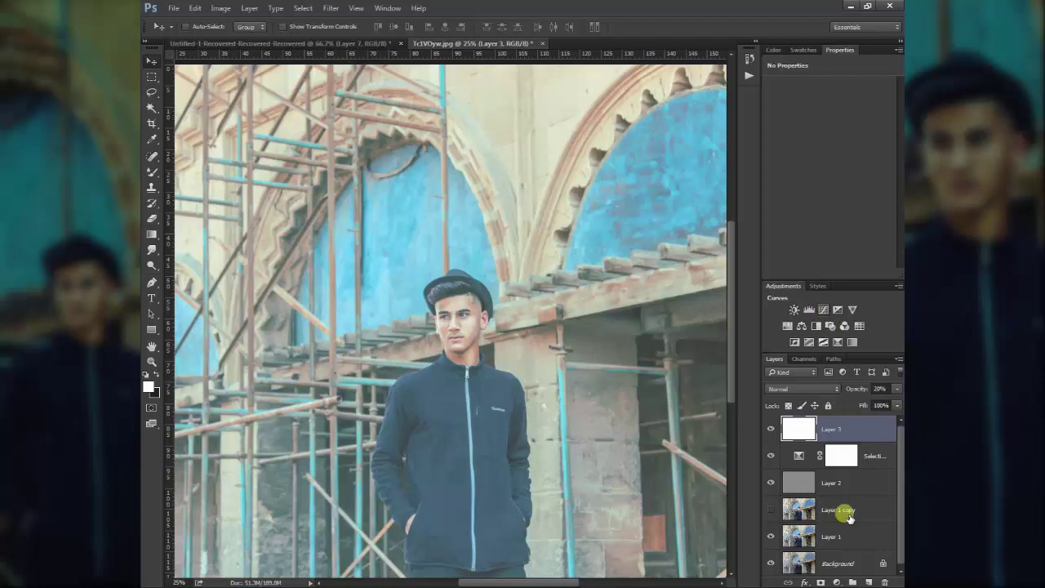
pyautogui.click(837, 582)
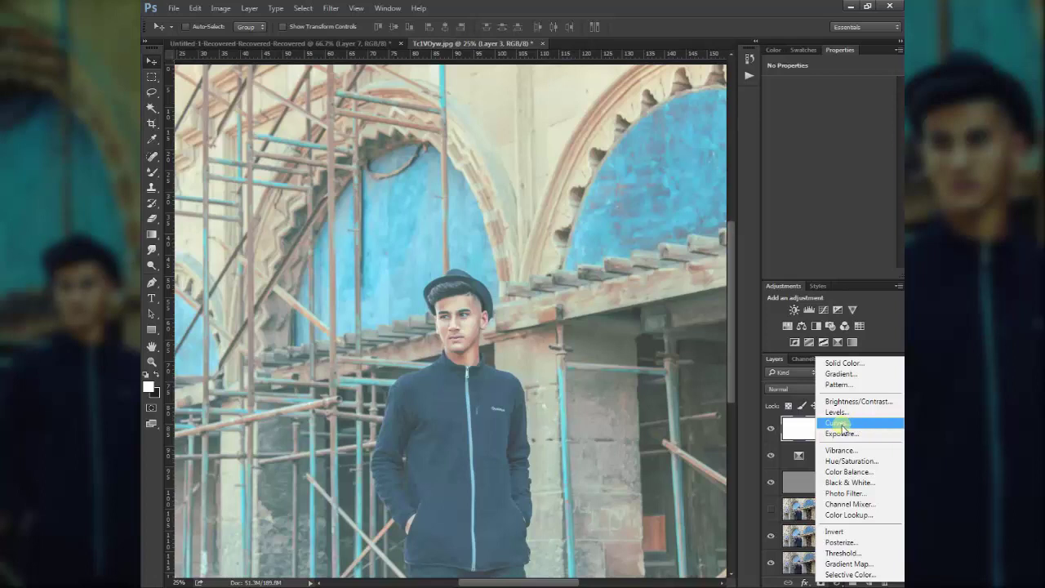
# - Add a Curves 1 adjustment with the point pulled down-right, then zoom out to the whole photo
pyautogui.click(841, 424)
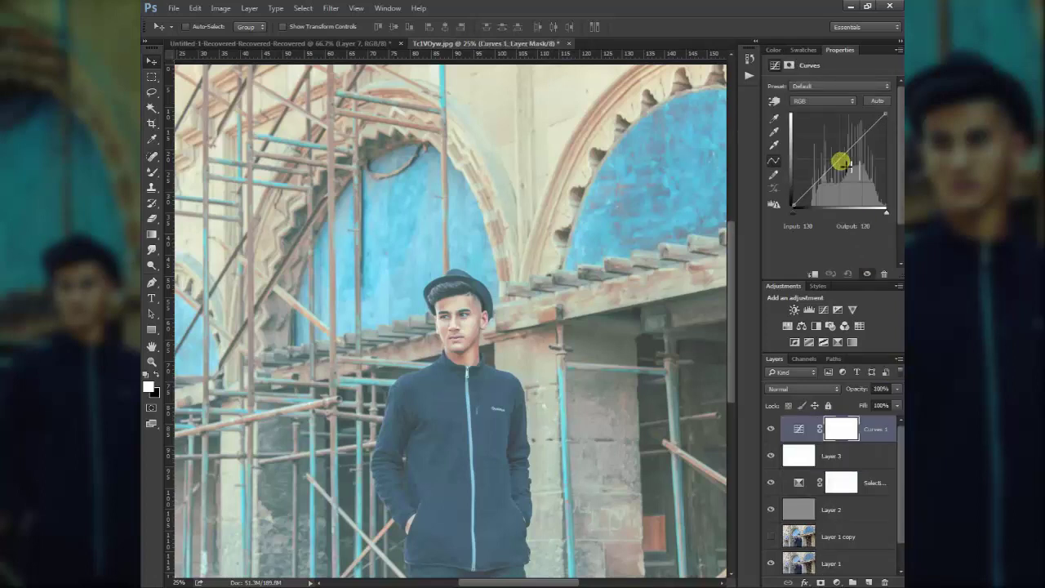
pyautogui.moveTo(843, 163)
pyautogui.mouseDown()
pyautogui.moveTo(860, 175)
pyautogui.moveTo(852, 173)
pyautogui.mouseUp()
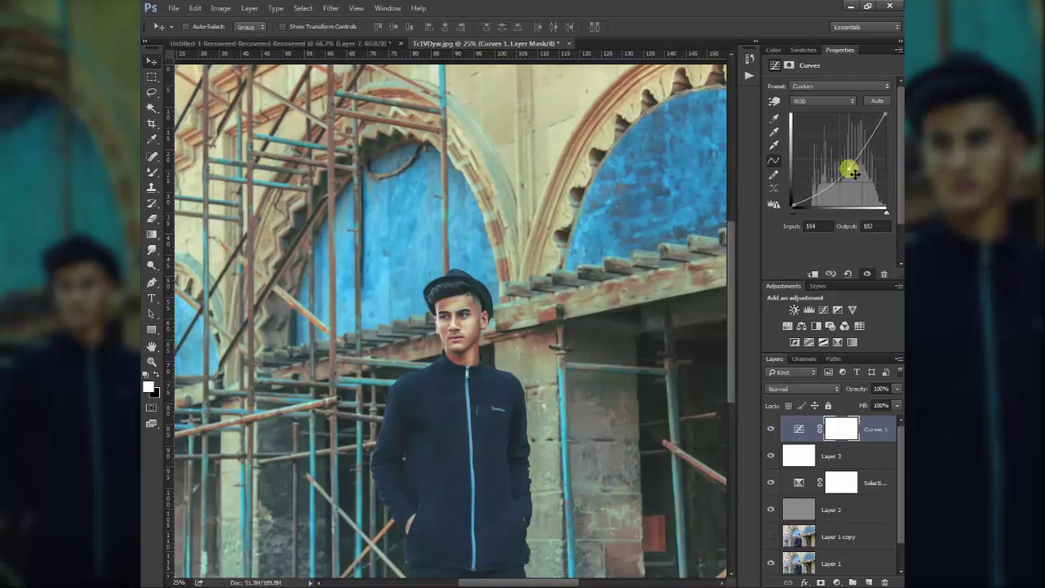
pyautogui.press('z')
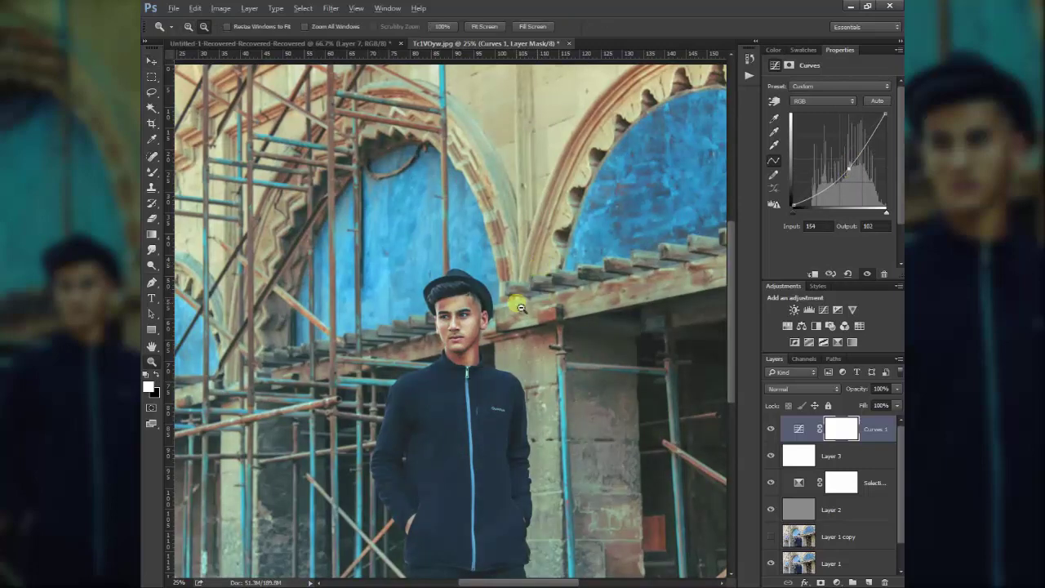
pyautogui.keyDown('alt'); pyautogui.click(520, 308); pyautogui.keyUp('alt')
pyautogui.press('v')
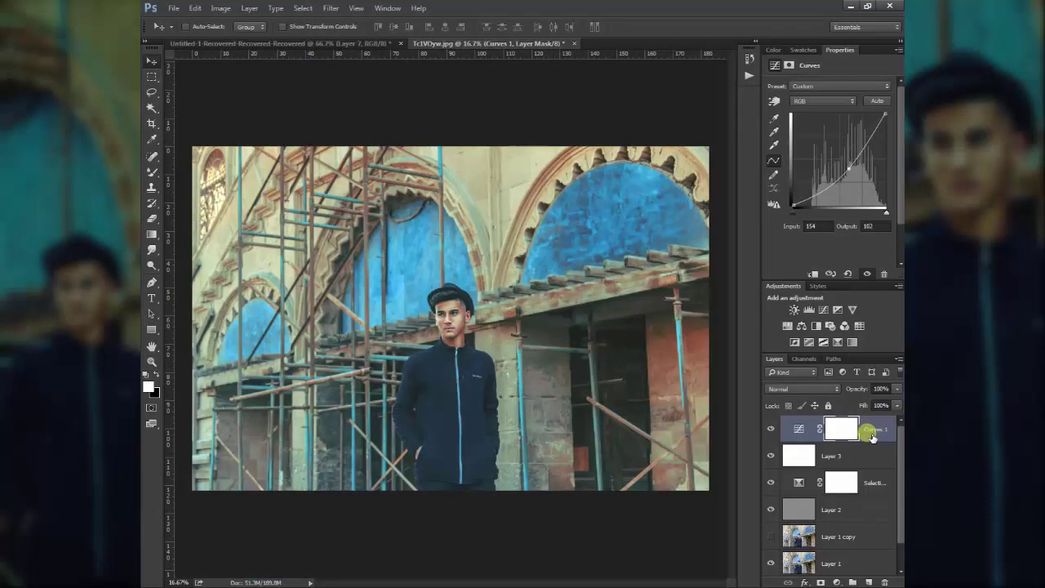
pyautogui.moveTo(872, 436); pyautogui.dragTo(868, 450)
# - Stamp all visible layers into a merged Layer 4 and toggle it to compare
pyautogui.hotkey('ctrl', 'shift', 'alt', 'e')
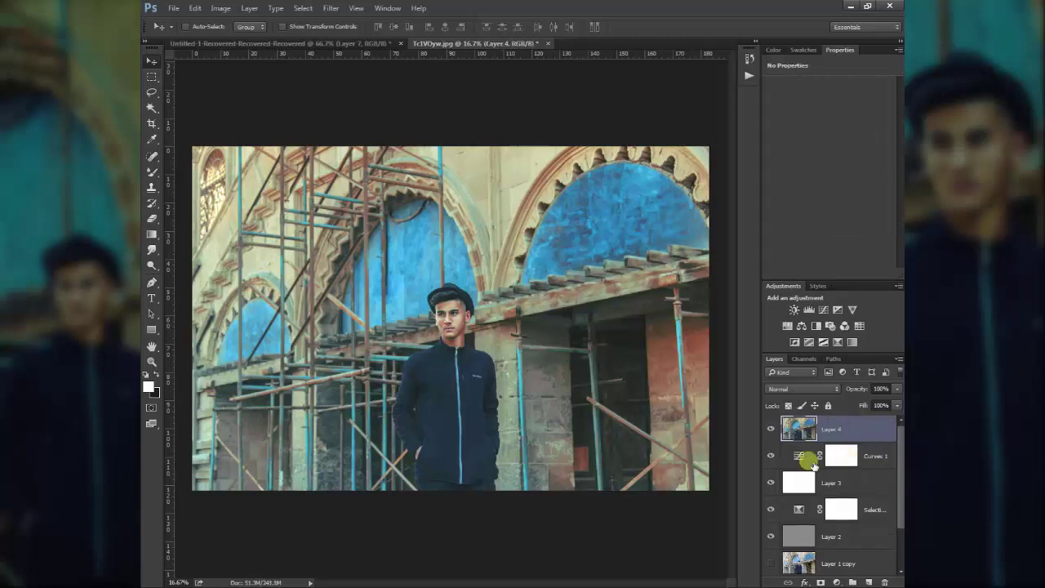
pyautogui.moveTo(770, 455); pyautogui.dragTo(773, 536)
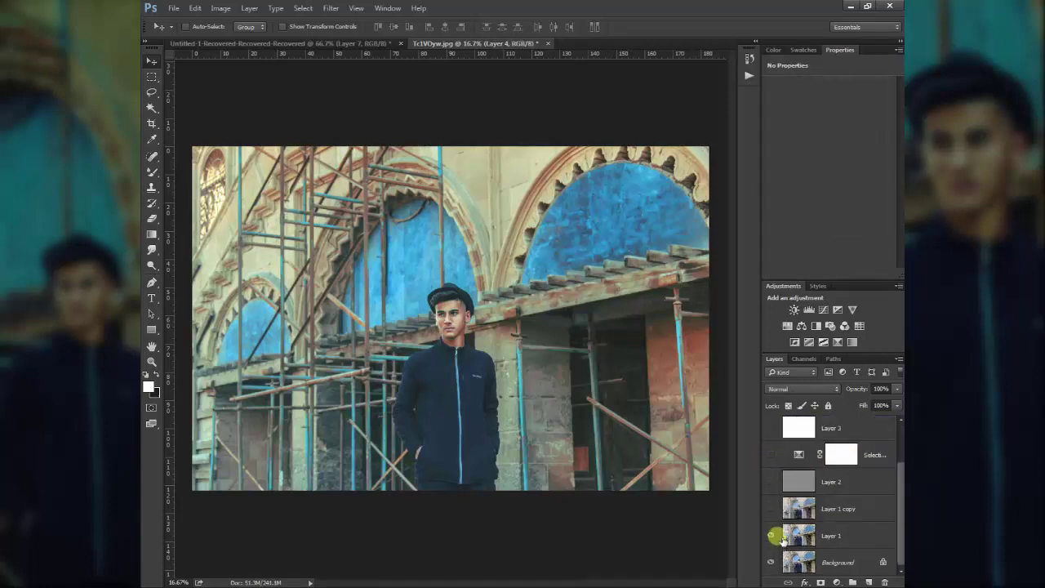
pyautogui.scroll(2, 775, 522)
pyautogui.click(771, 428)
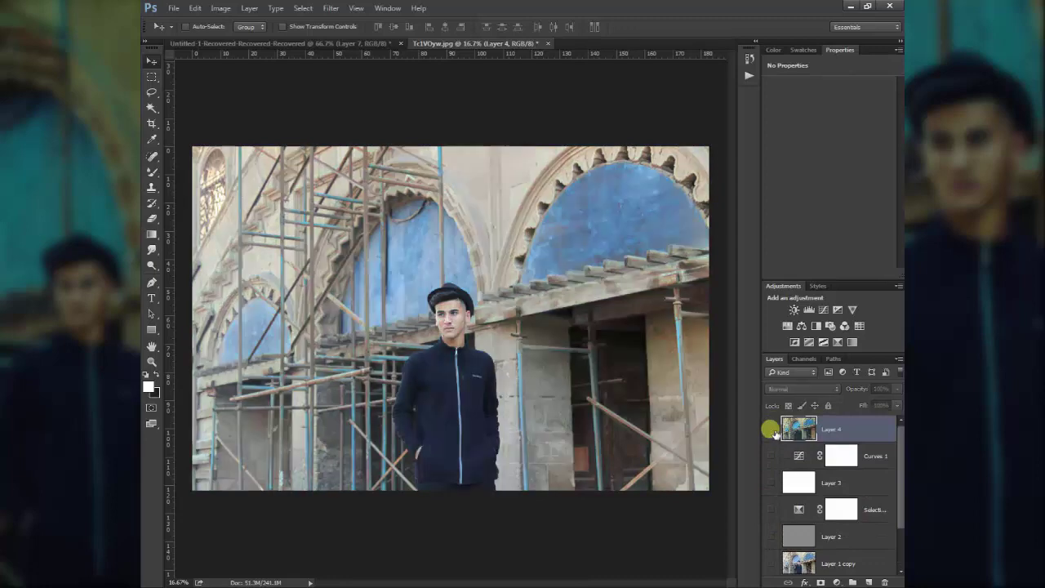
pyautogui.click(770, 428)
# - Zoom in on the man, compare Layer 4 before and after, then hide Layer 4
pyautogui.press('z')
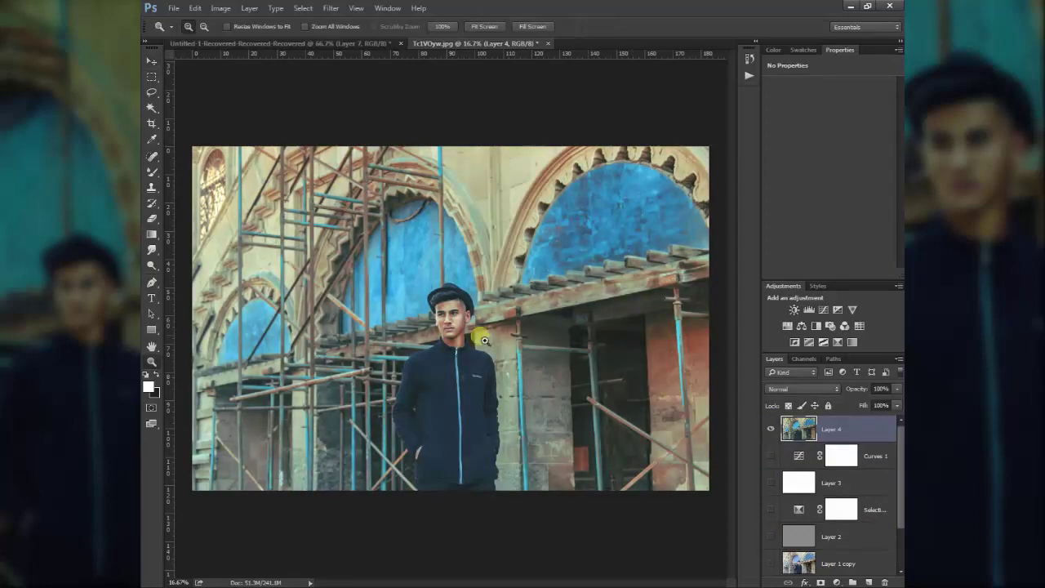
pyautogui.click(484, 340)
pyautogui.click(770, 428)
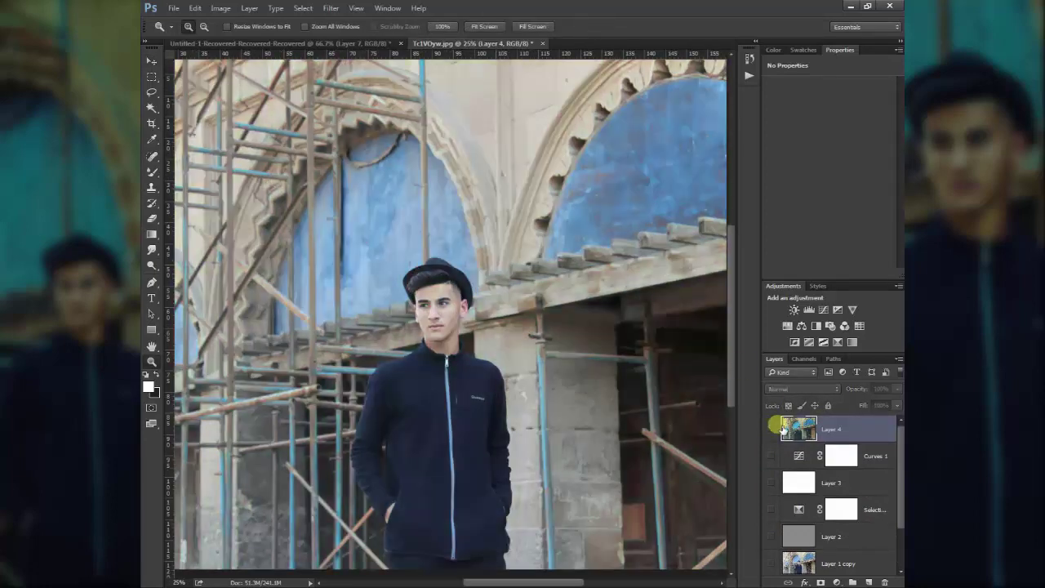
pyautogui.click(772, 428)
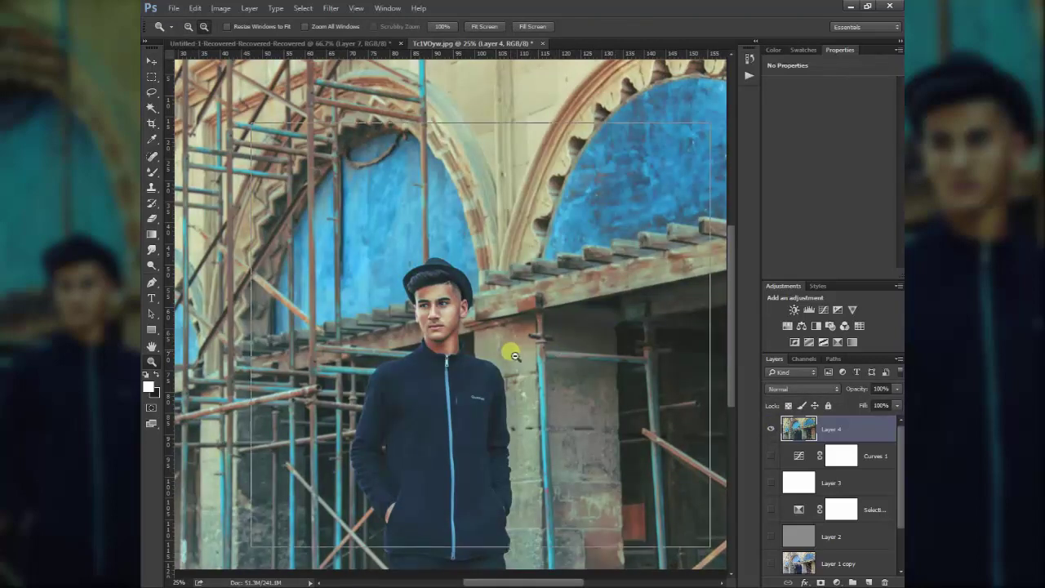
pyautogui.keyDown('alt'); pyautogui.click(512, 352); pyautogui.keyUp('alt')
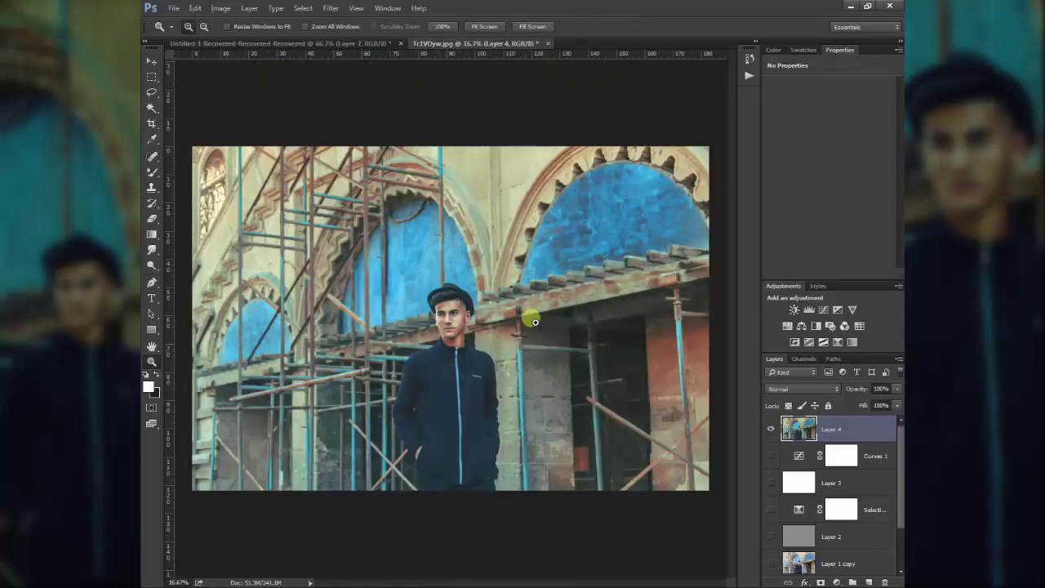
pyautogui.click(477, 333)
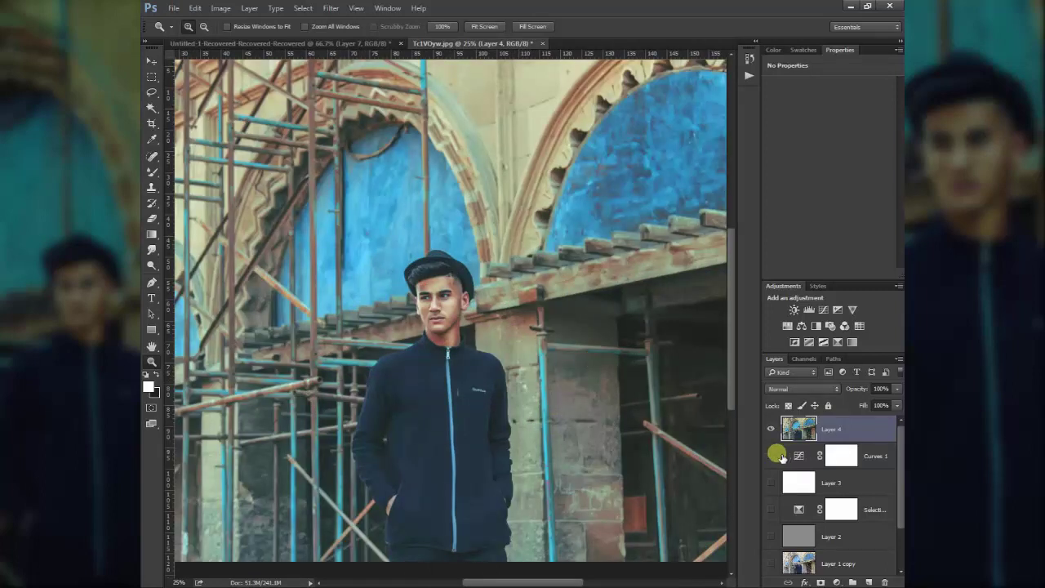
pyautogui.moveTo(770, 455); pyautogui.dragTo(771, 564)
pyautogui.scroll(2, 773, 514)
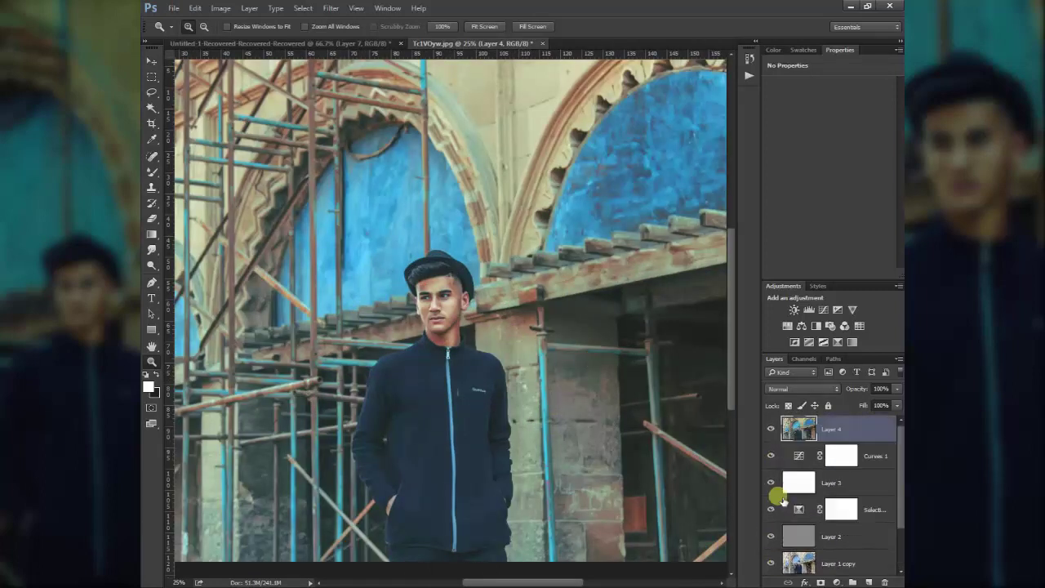
pyautogui.click(770, 428)
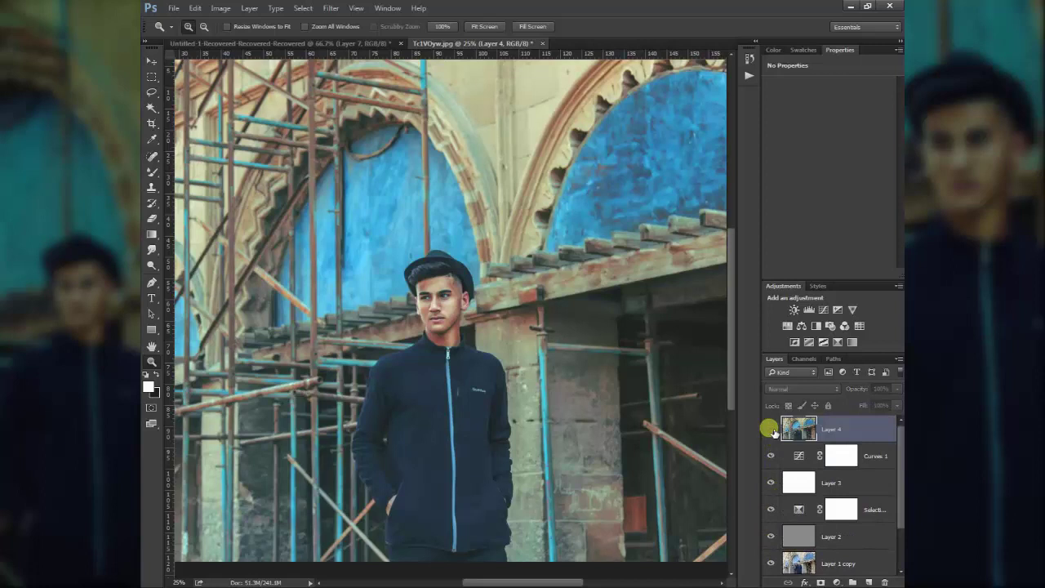
# - Lower the Overlay Layer 2 opacity to 73%
pyautogui.click(867, 537)
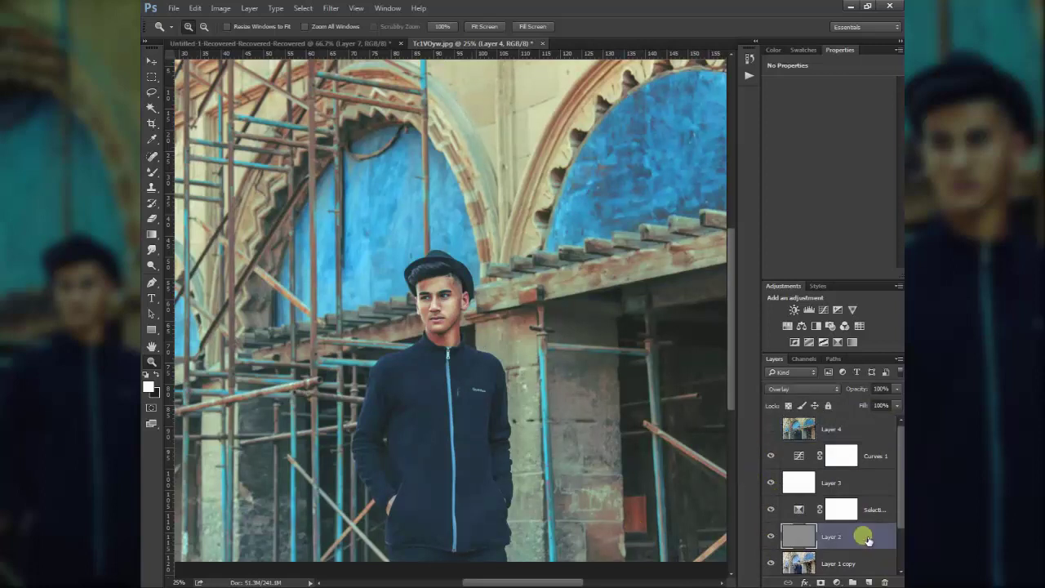
pyautogui.click(854, 392)
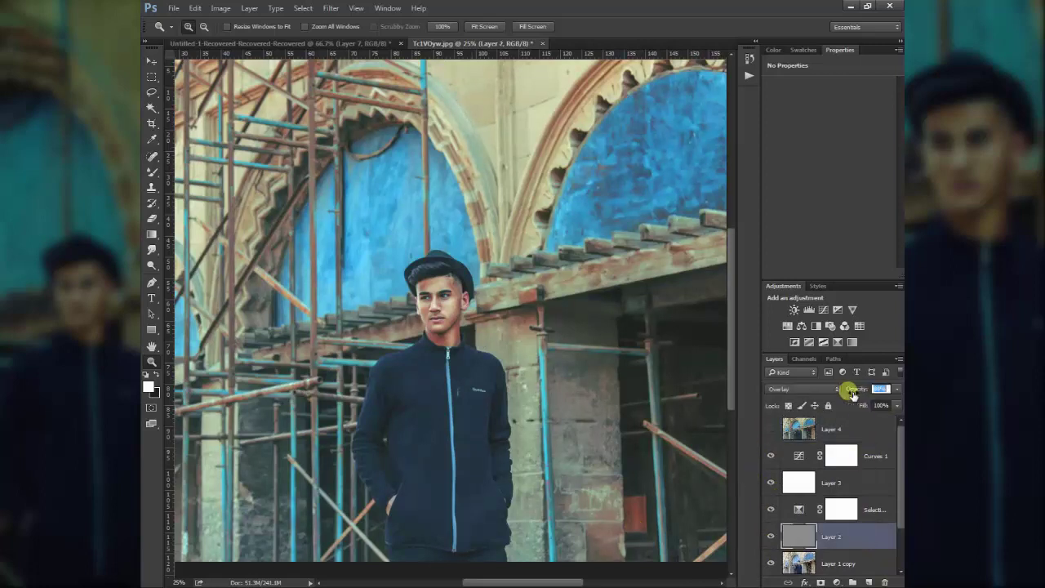
pyautogui.moveTo(854, 392); pyautogui.dragTo(831, 395)
# - Stamp visible layers into Layer 5, compare the stronger colours, then go to the YouTube tab
pyautogui.click(804, 457)
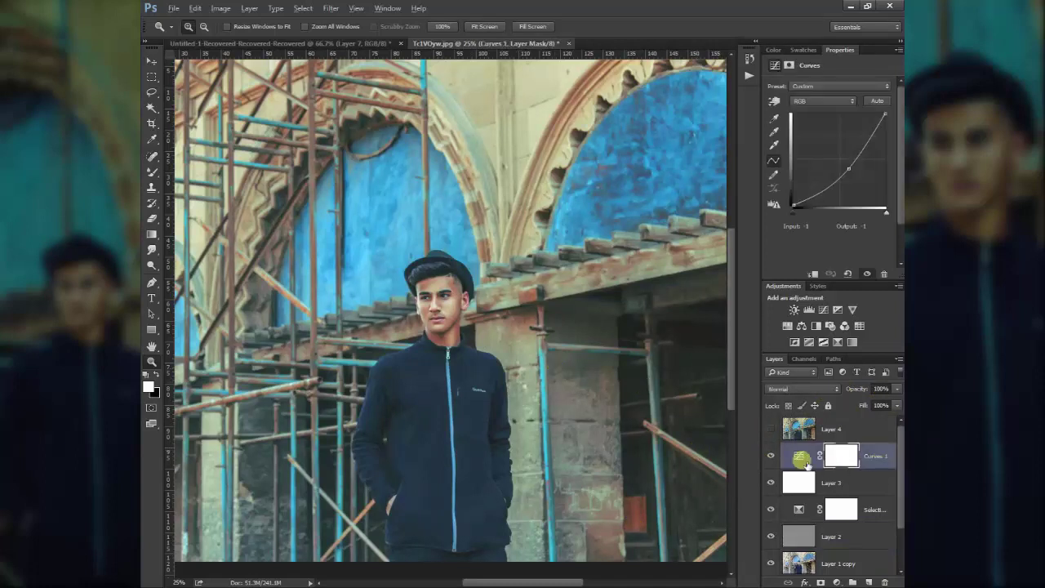
pyautogui.moveTo(807, 462)
pyautogui.mouseDown()
pyautogui.moveTo(767, 489)
pyautogui.moveTo(774, 582)
pyautogui.mouseUp()
pyautogui.hotkey('ctrl', 'alt', 'shift', 'e')
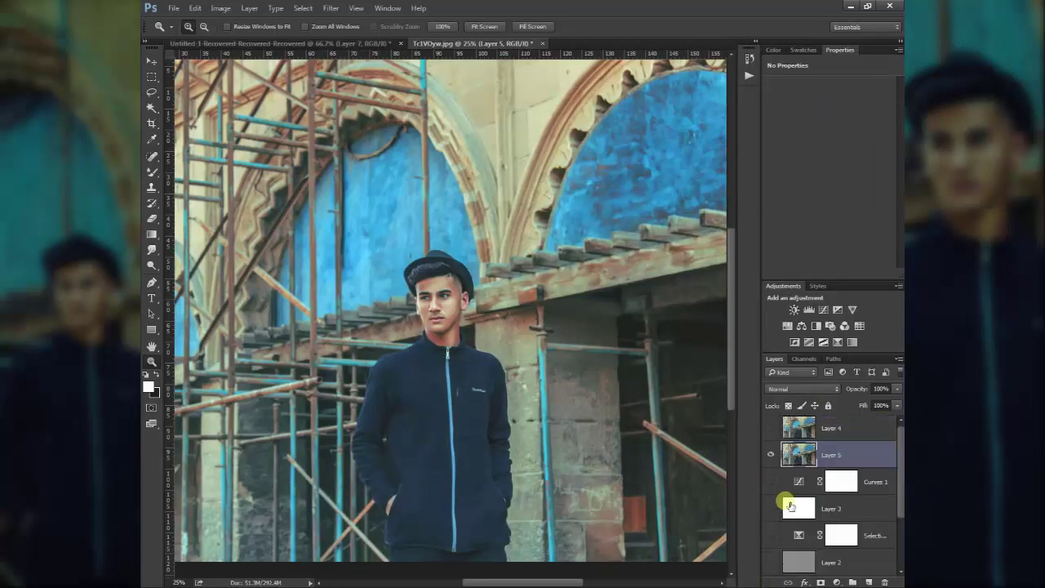
pyautogui.moveTo(773, 583); pyautogui.dragTo(771, 457)
pyautogui.click(771, 454)
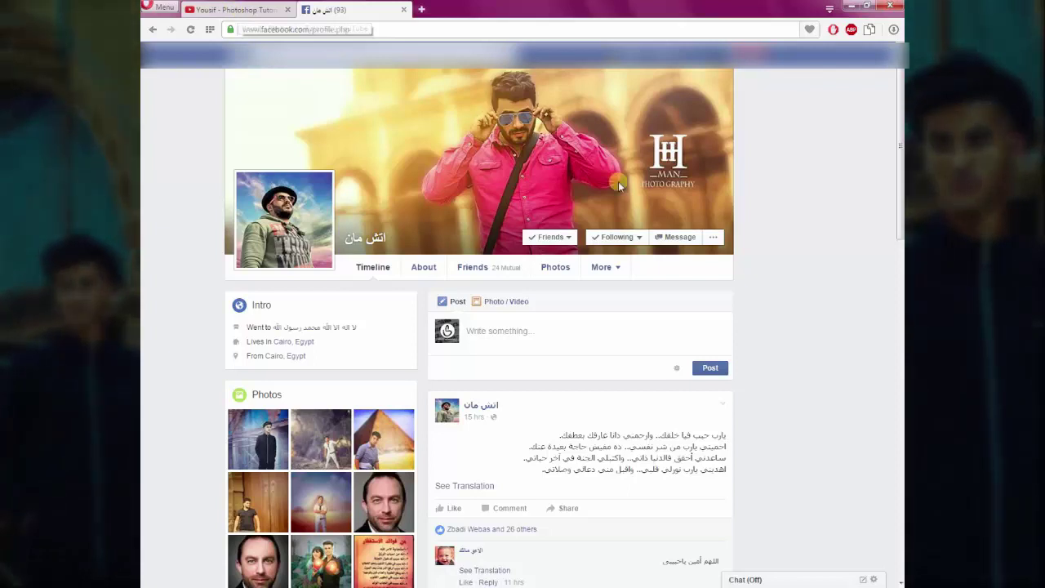
pyautogui.click(263, 12)
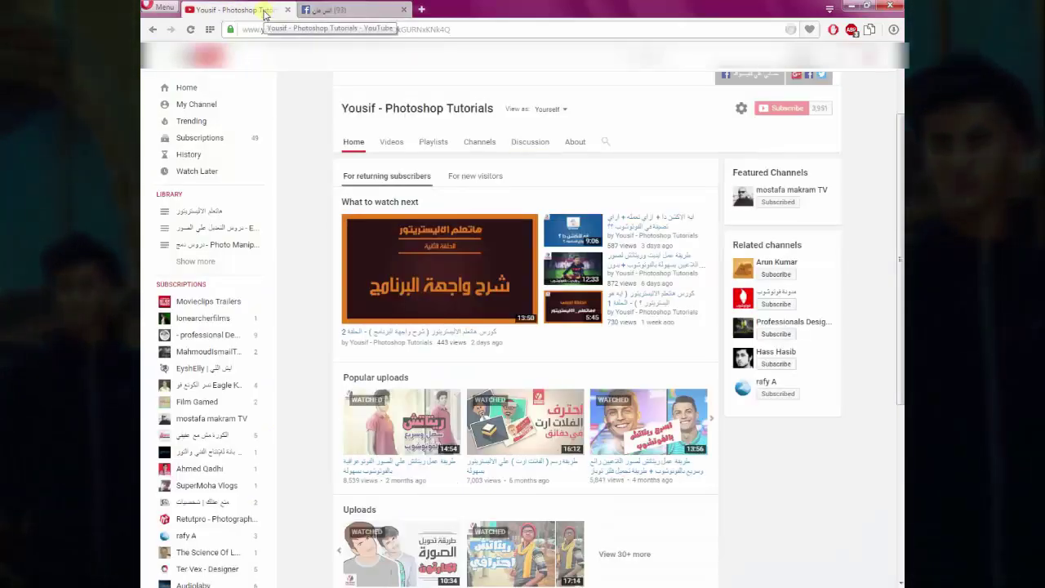
# - Collapse YouTube's side guide and scroll up to the Photoshop tutorials channel banner
pyautogui.click(165, 59)
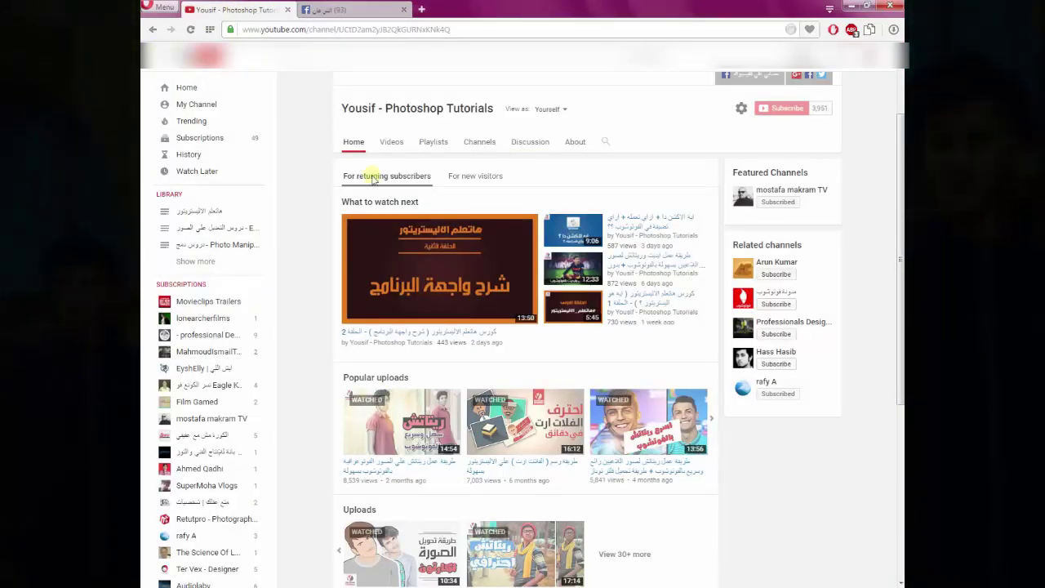
pyautogui.moveTo(495, 280)
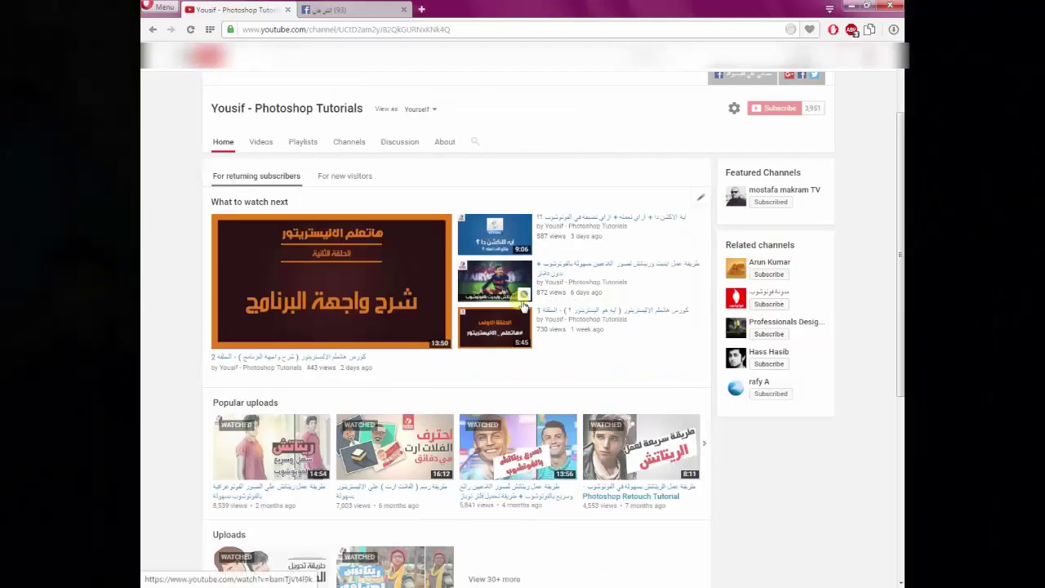
pyautogui.scroll(3, 522, 305)
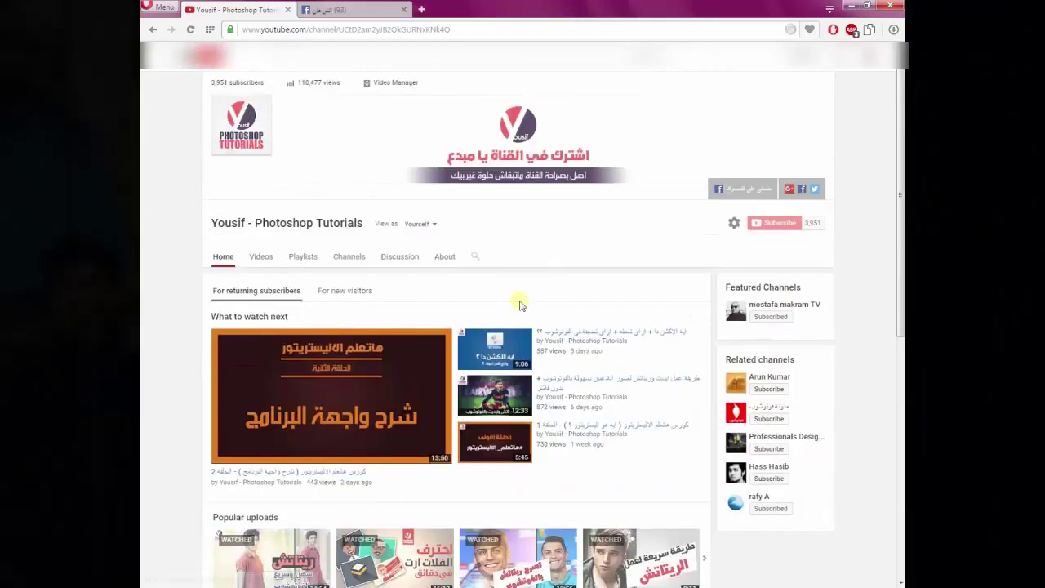